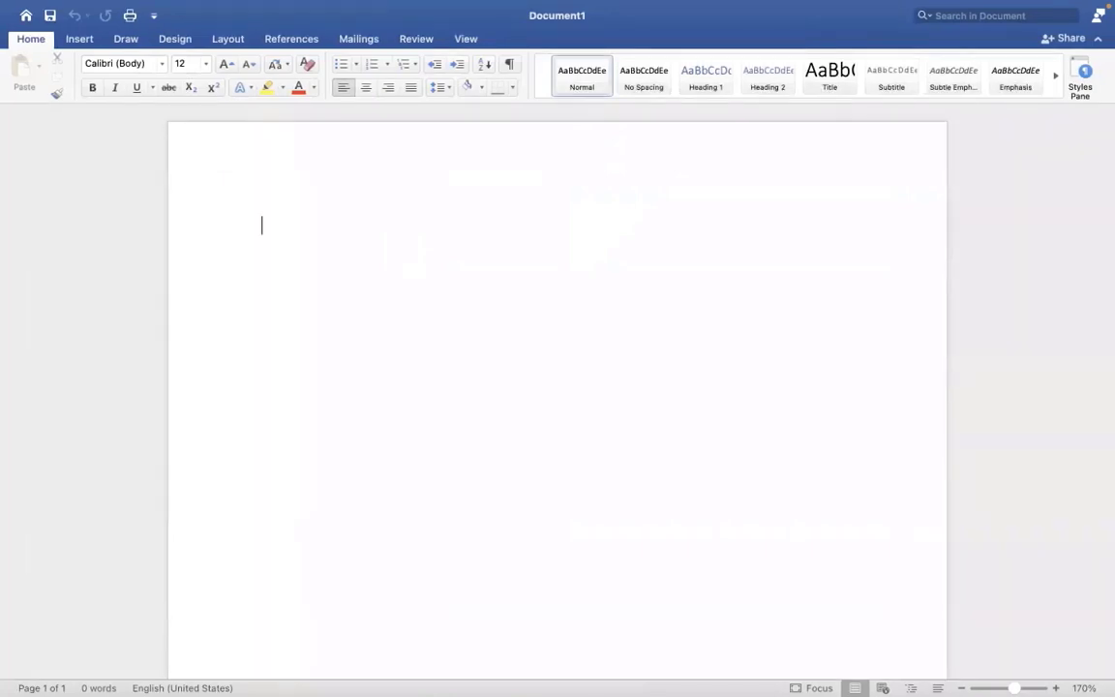
Add the heading "Workday Payroll Security" one line below the start of the blank document.
key("Return")
type("workday Pay")
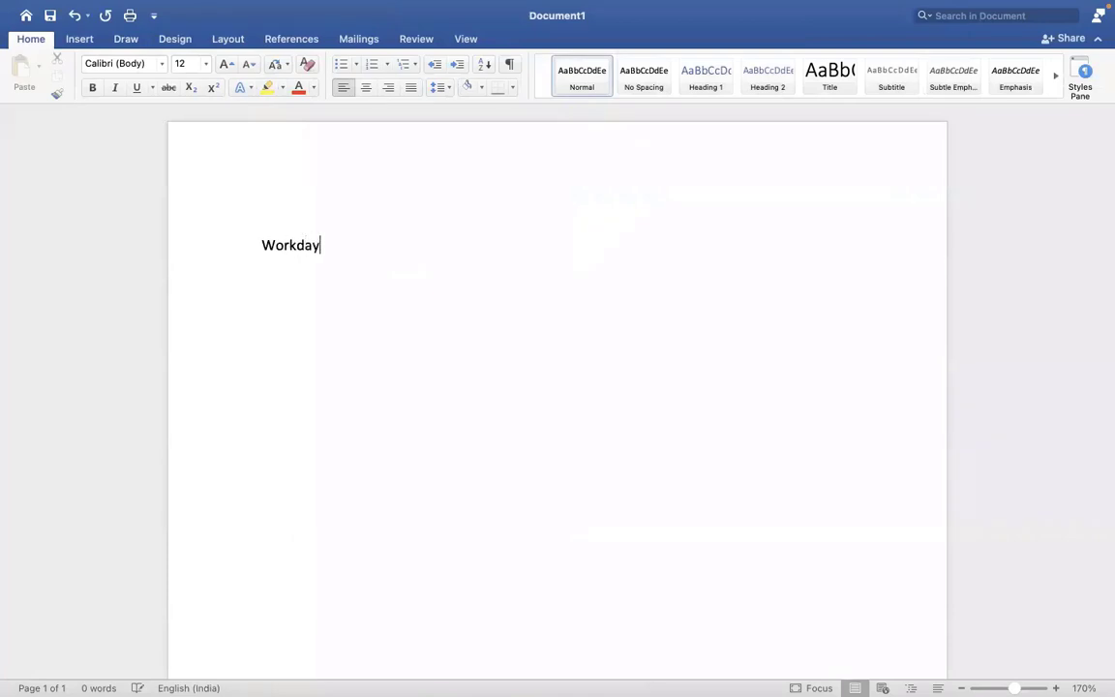
type("roll")
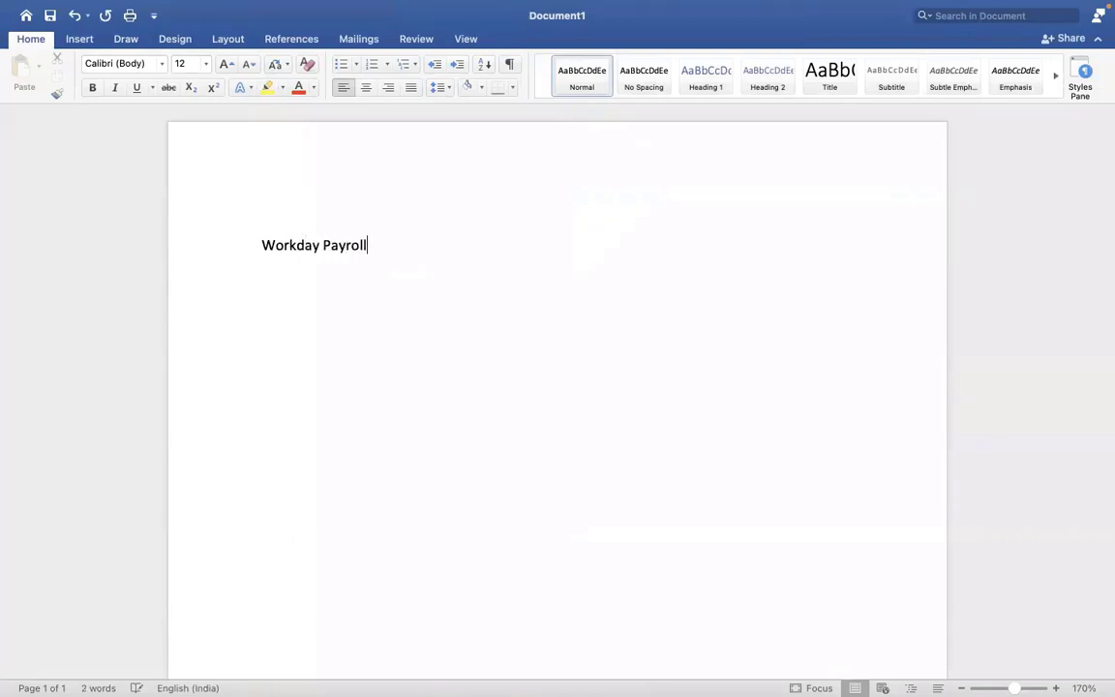
type(" Security")
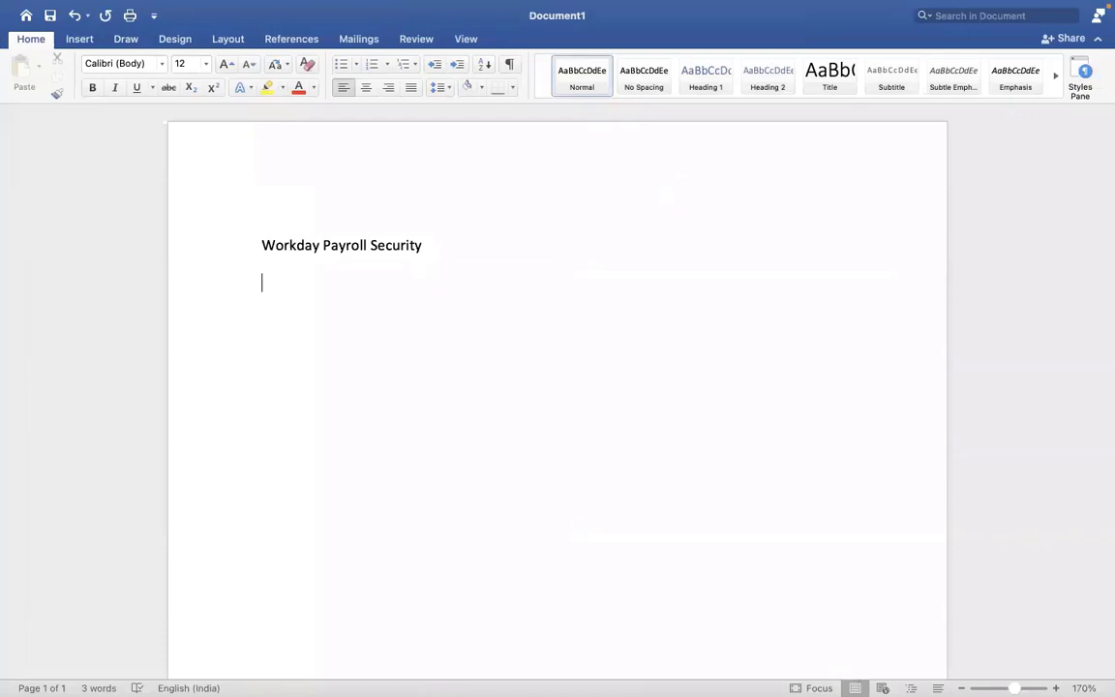
Start a numbered list below the heading with "Payroll Partner" as its first item.
key("Return")
type("1. ")
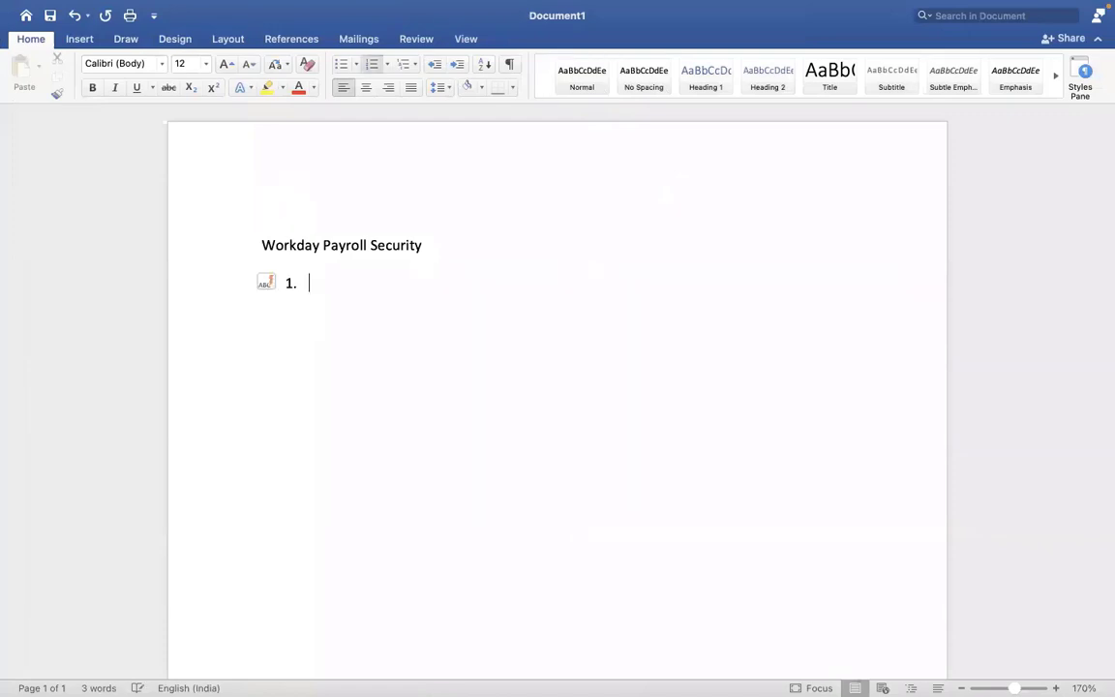
type("Ro")
key("BackSpace")
key("BackSpace")
type("Payroll Partner")
key("Return")
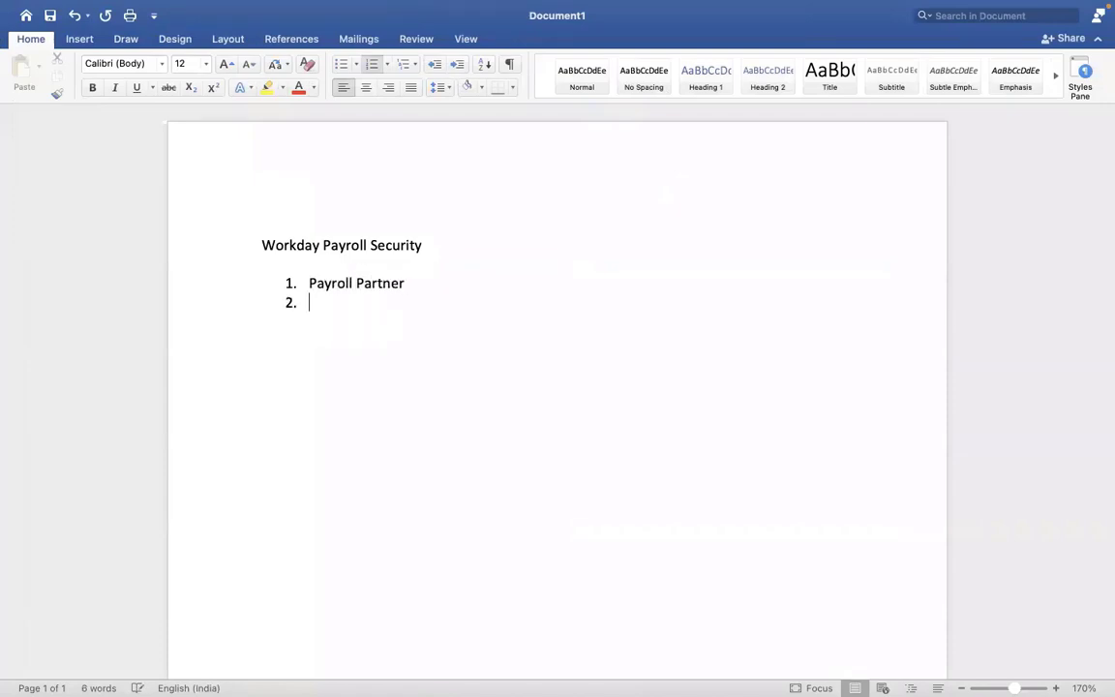
Enter "Payroll Admin(country specific or Global)" as the second item of the numbered list.
type("Payroll Admin(country s")
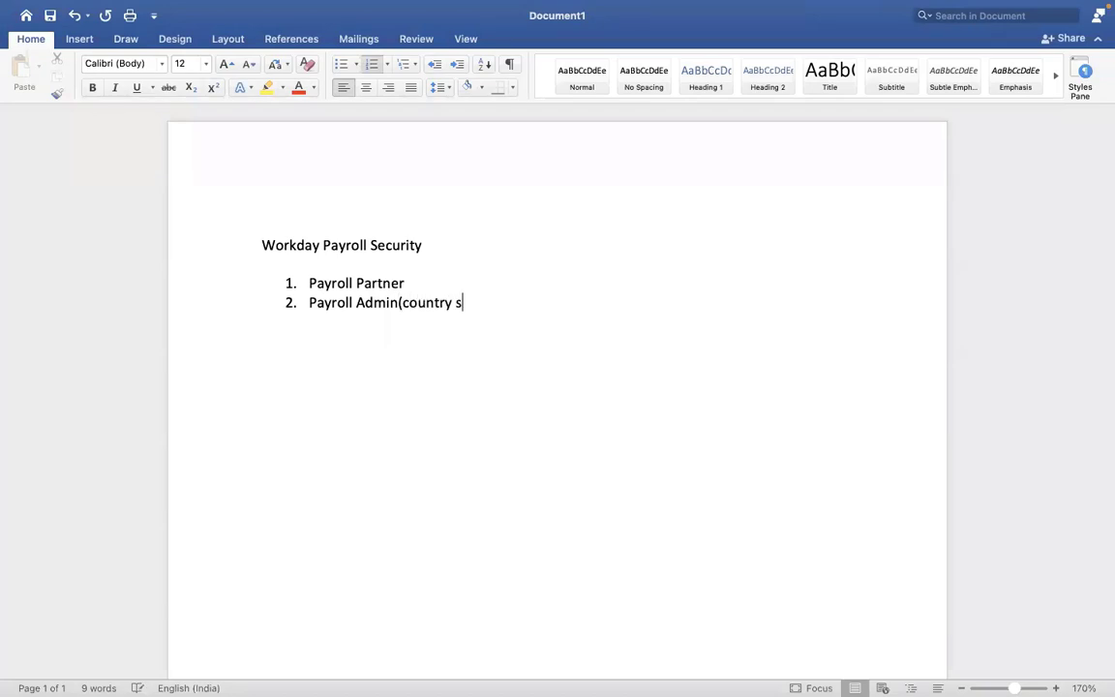
type("pecific ")
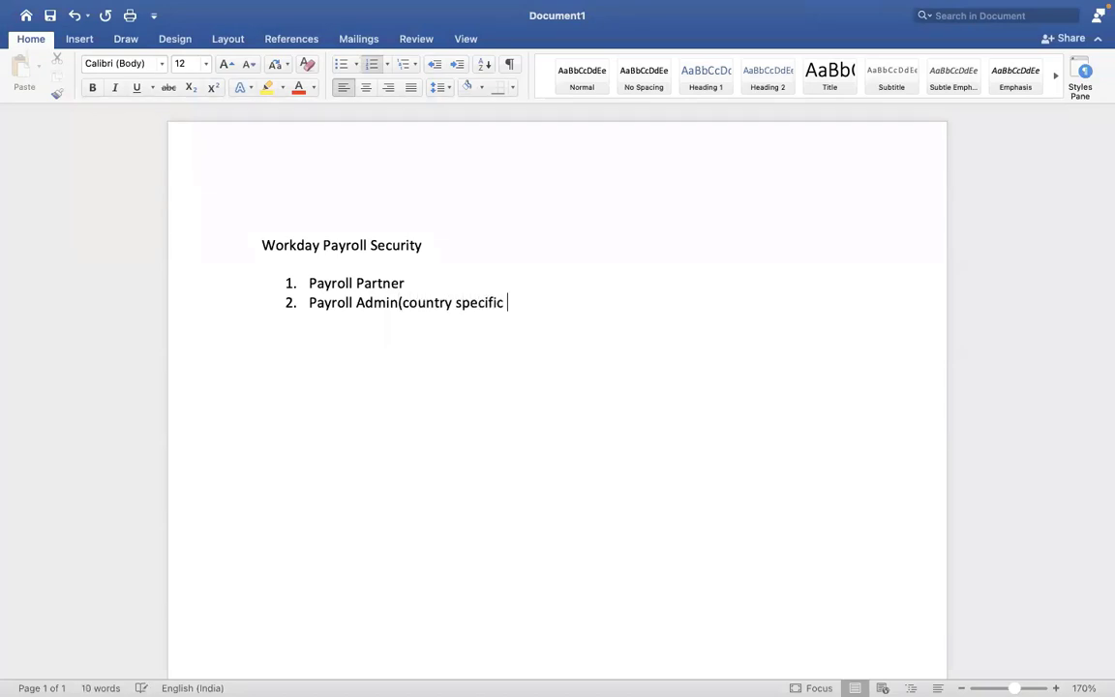
type("or gLOBAL")
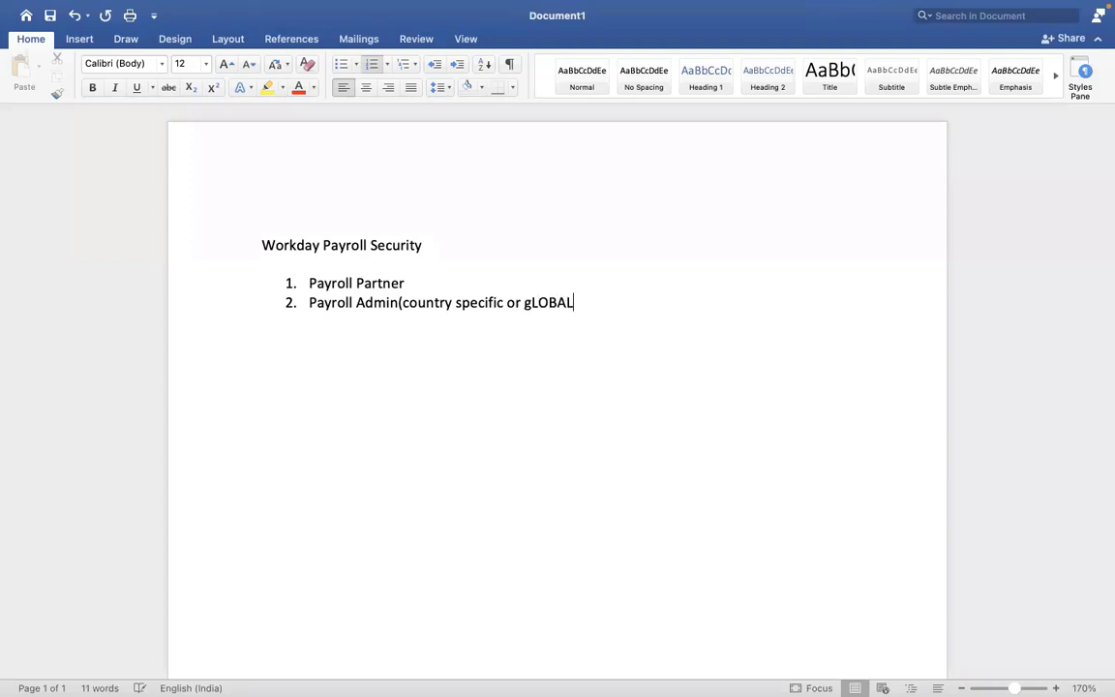
type(")")
key("BackSpace")
key("BackSpace")
key("BackSpace")
key("BackSpace")
key("BackSpace")
key("BackSpace")
key("BackSpace")
type("Global)")
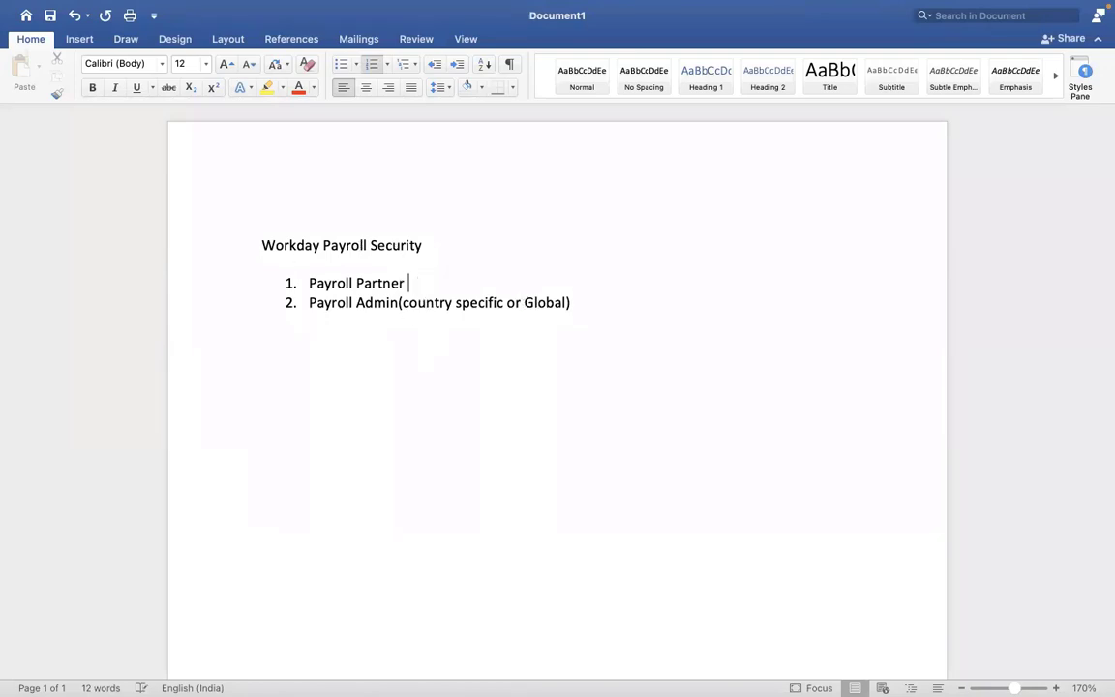
Append "– Role based security group" to the Payroll Partner item and "User based security group" to the Payroll Admin item.
type("- Role based se")
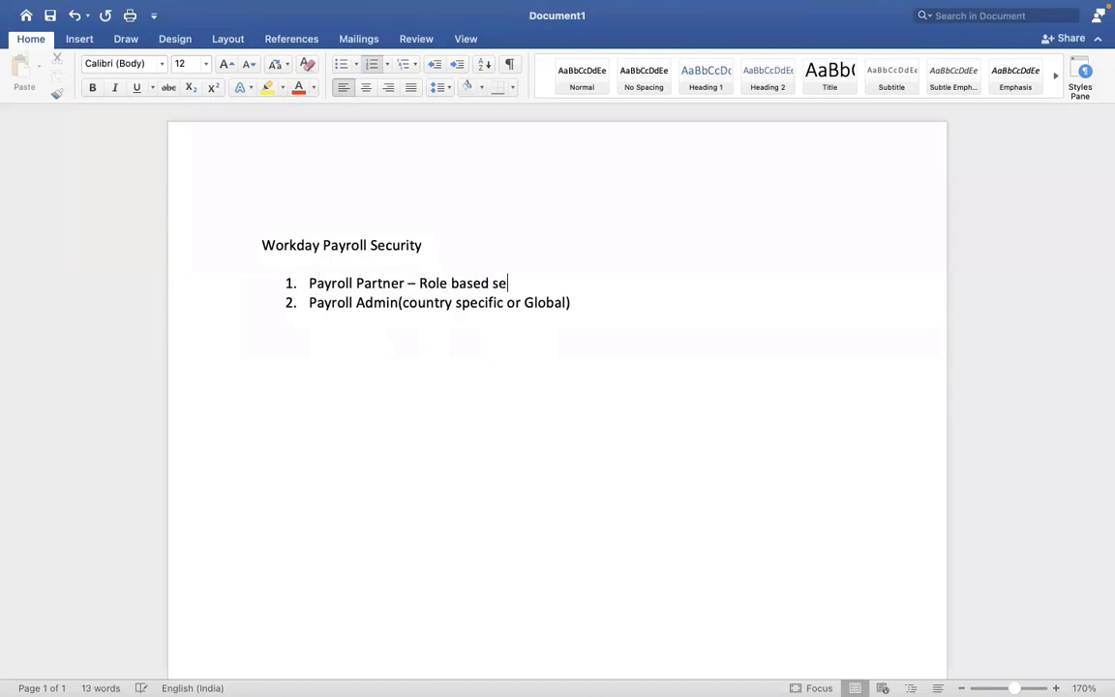
type("curity group")
left_click(592, 302)
type("Us")
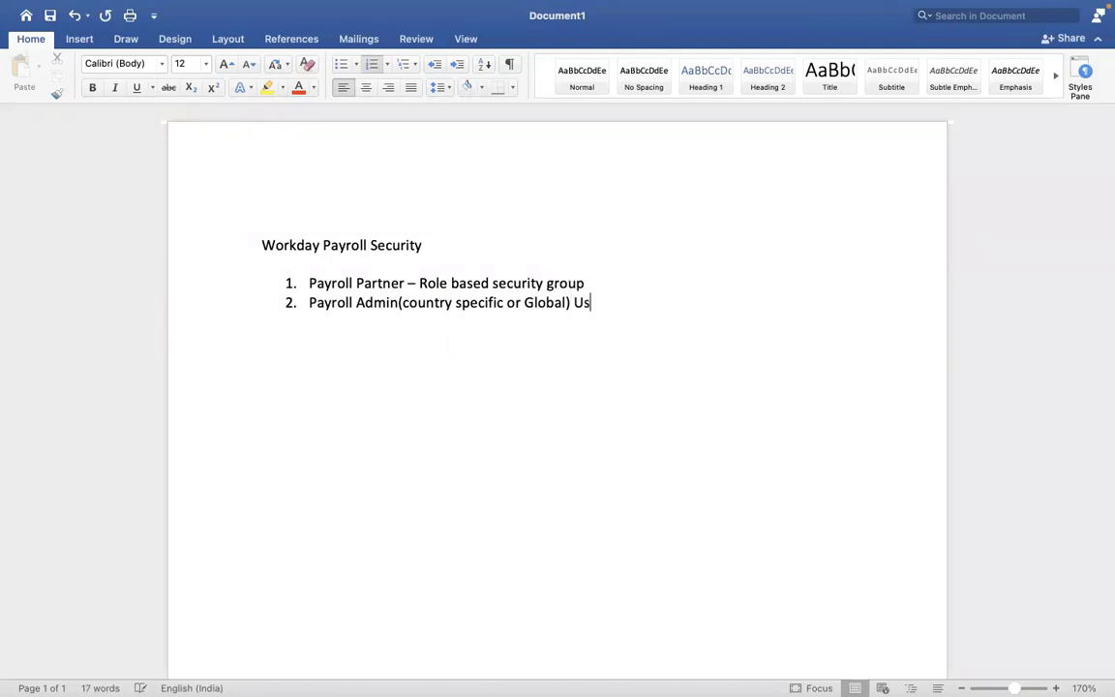
type("er based securit")
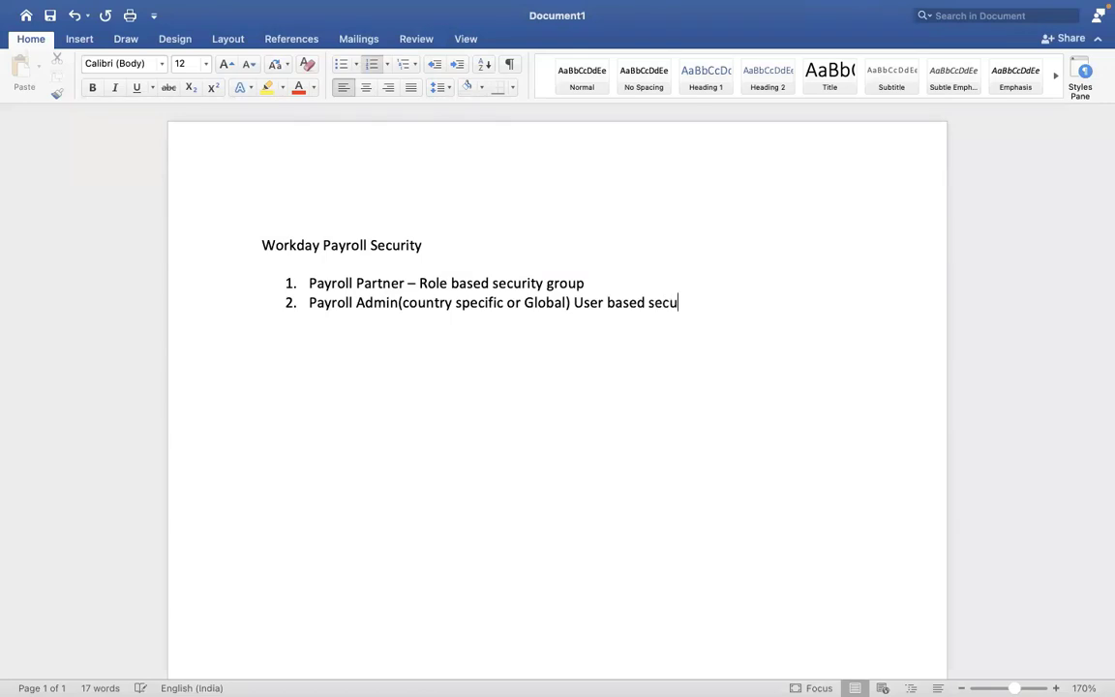
type("y group")
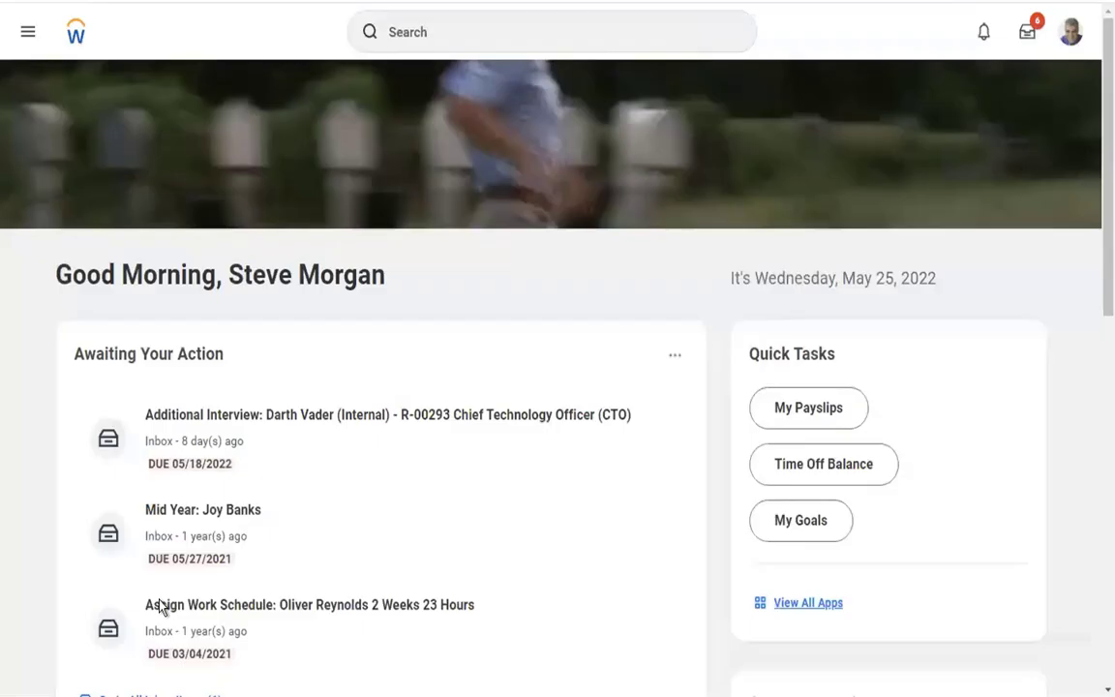
Switch to Workday and try to find the View Pay Group report by searching for "view pay group" and "pay group".
left_click(486, 30)
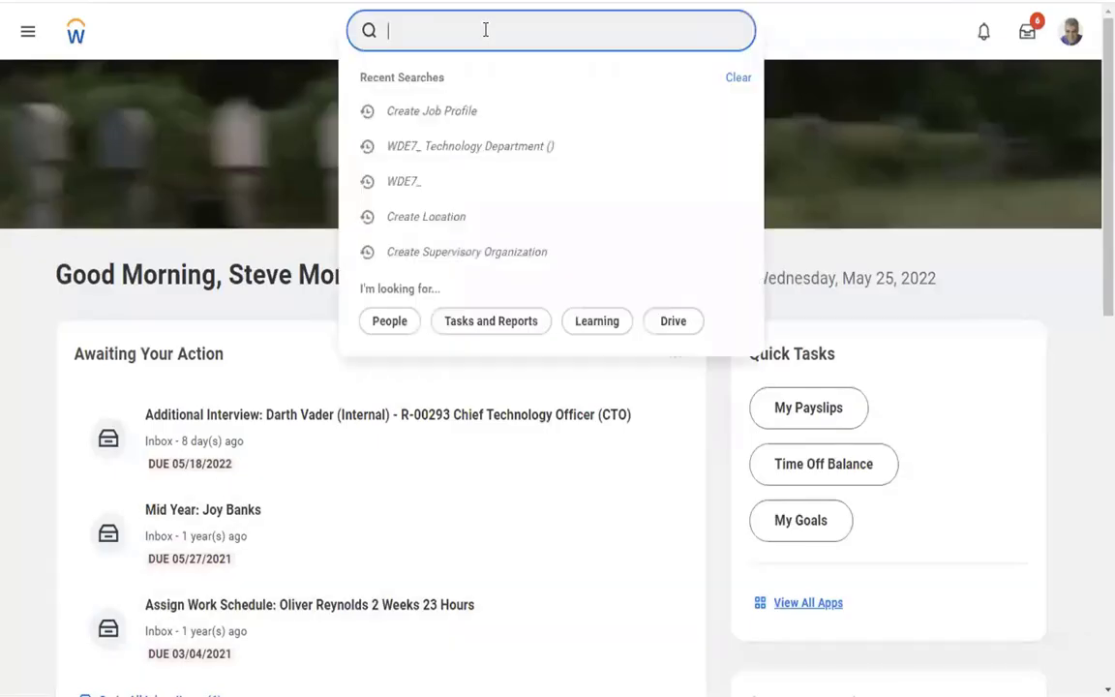
type("view pay group")
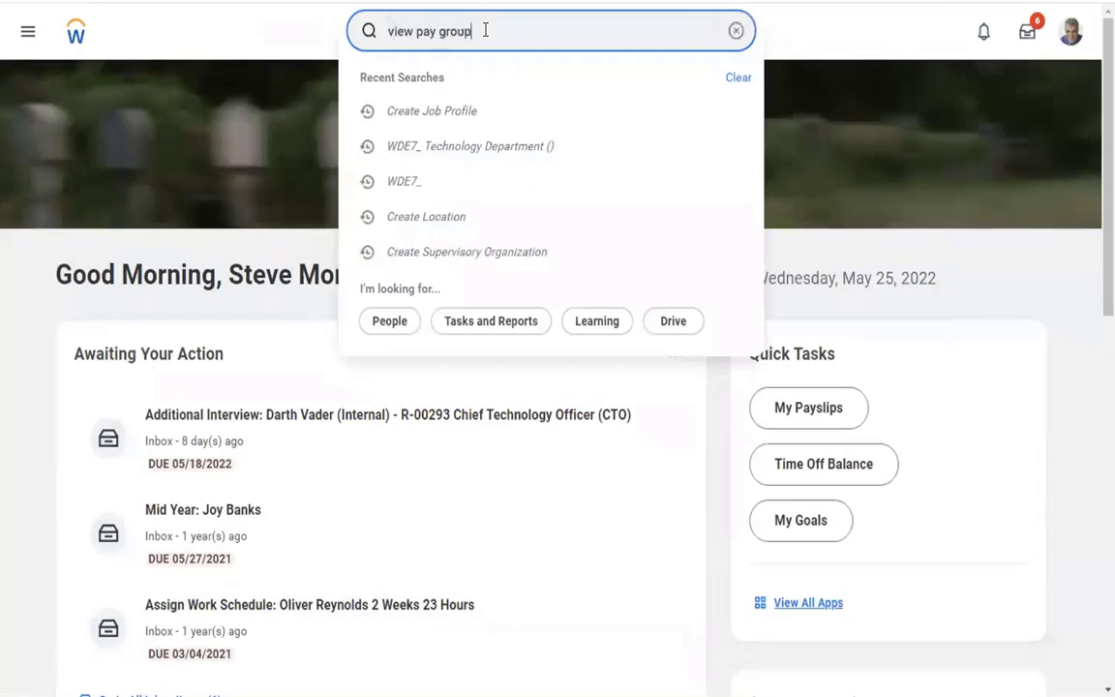
key("Return")
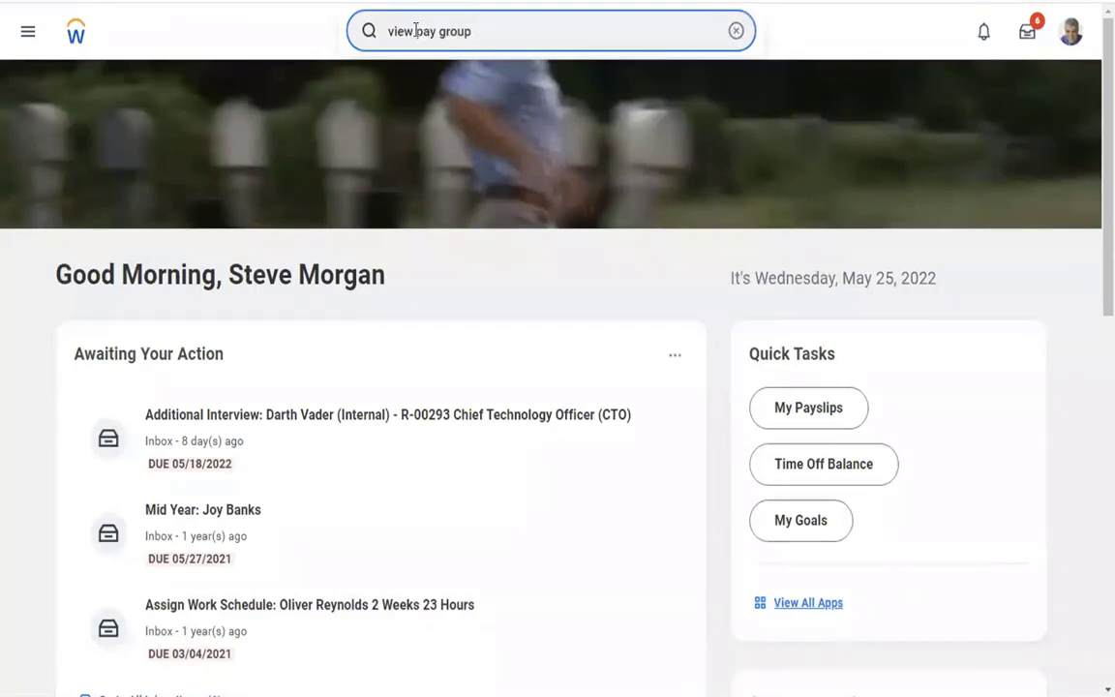
left_click_drag(416, 32, 373, 32)
key("BackSpace")
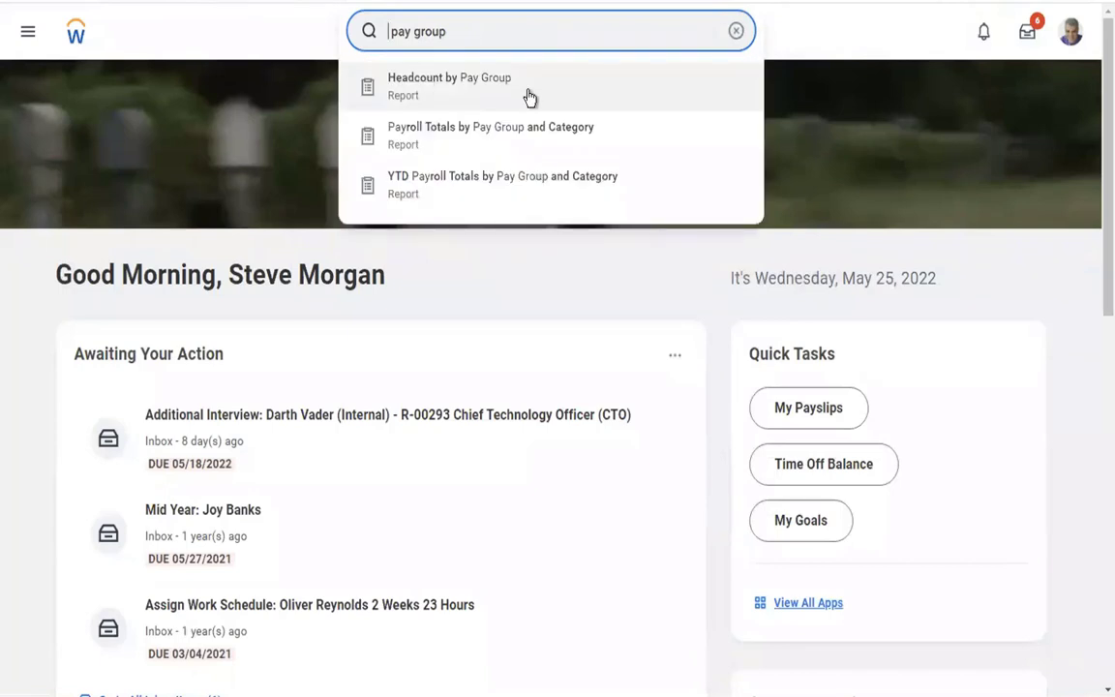
left_click(725, 41)
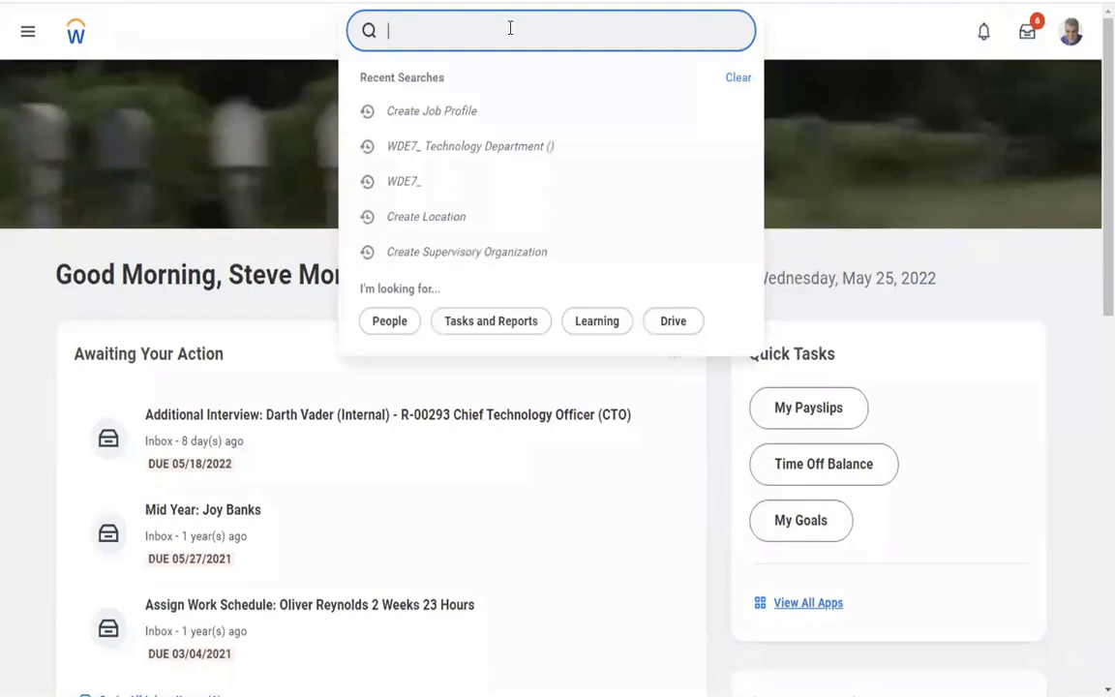
Search for "start proxy" and open the Start Proxy task.
type("start")
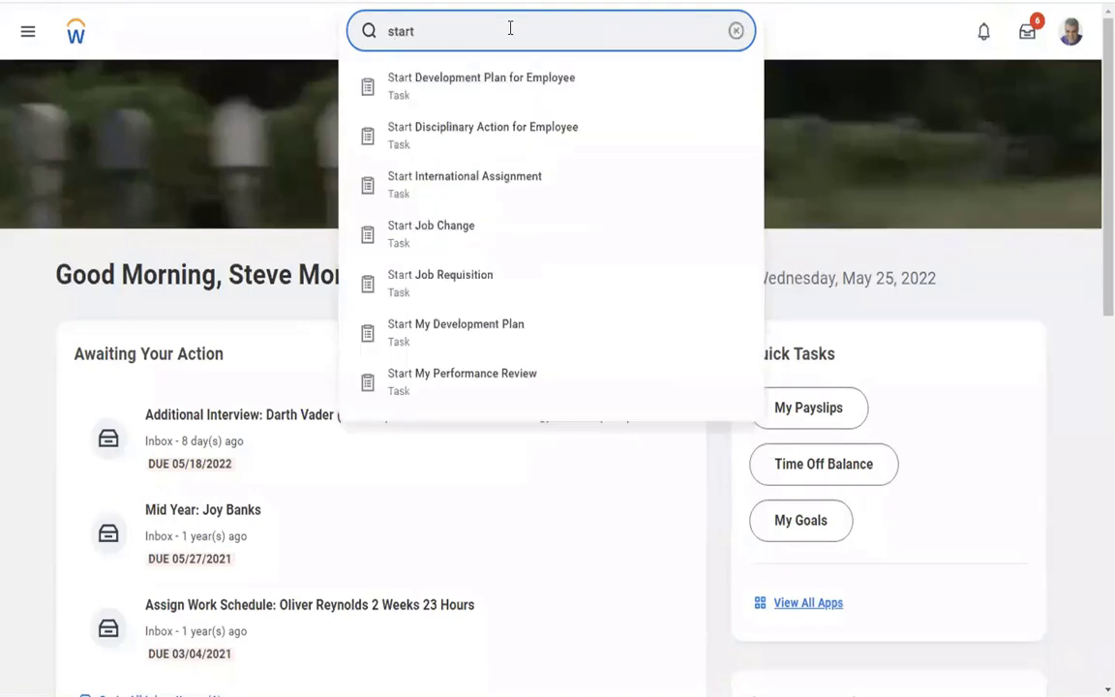
type(" proxy")
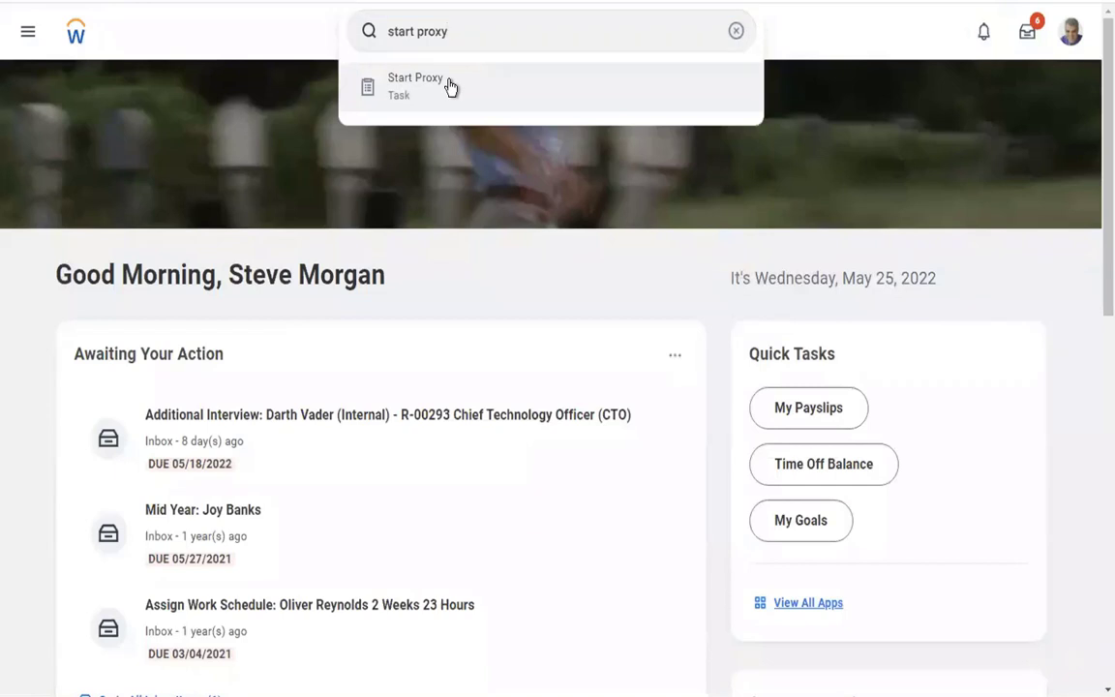
left_click(448, 87)
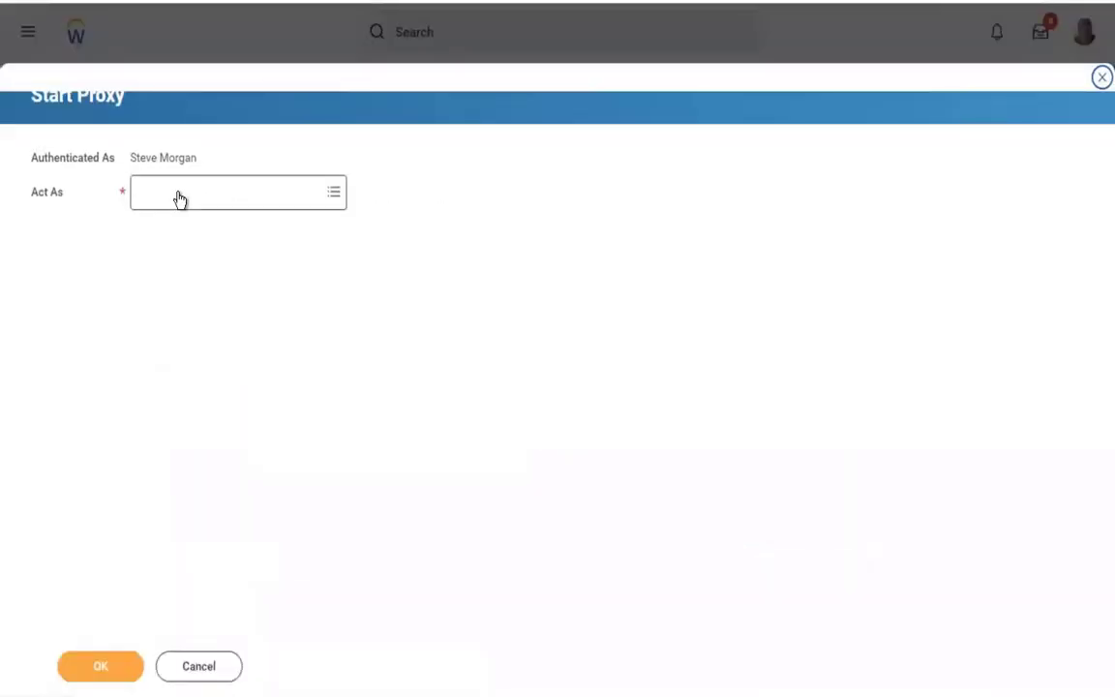
Enter the full name of the employee to act as and start the proxy session on their behalf.
left_click(200, 198)
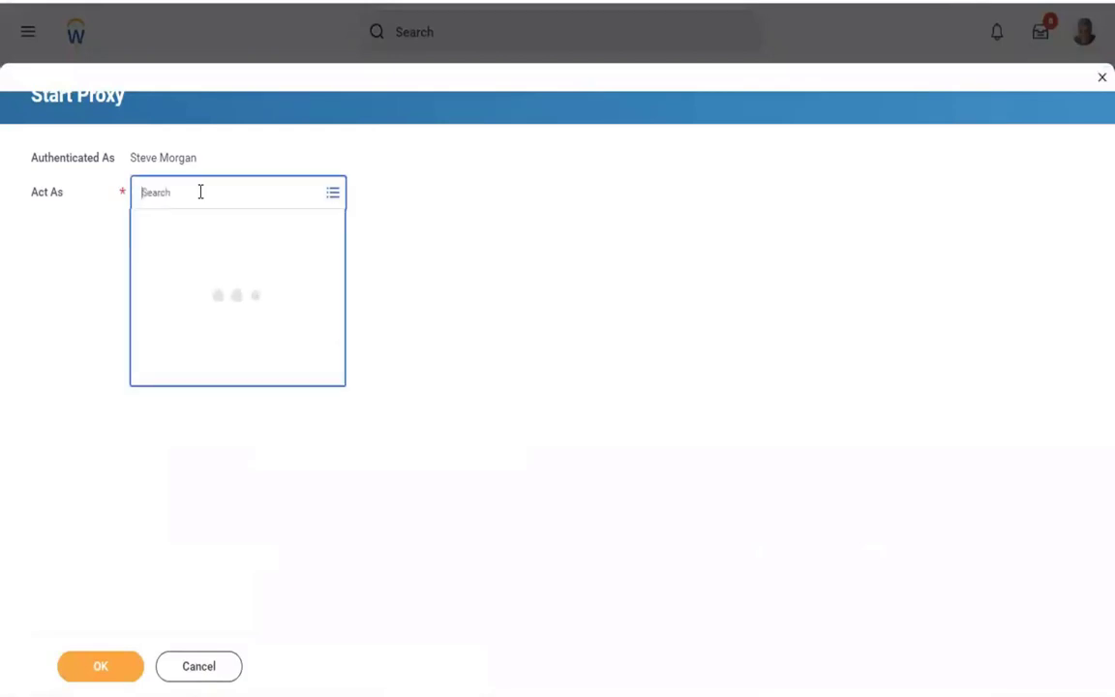
type("joh")
key("BackSpace")
key("BackSpace")
key("BackSpace")
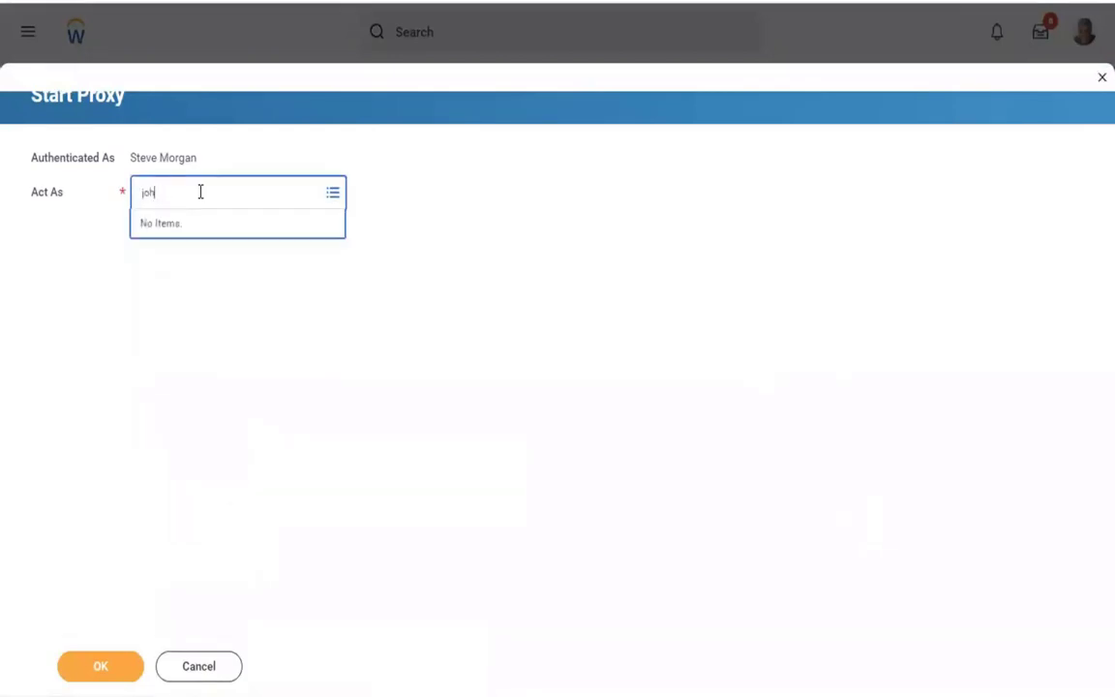
type("betty lu")
key("Return")
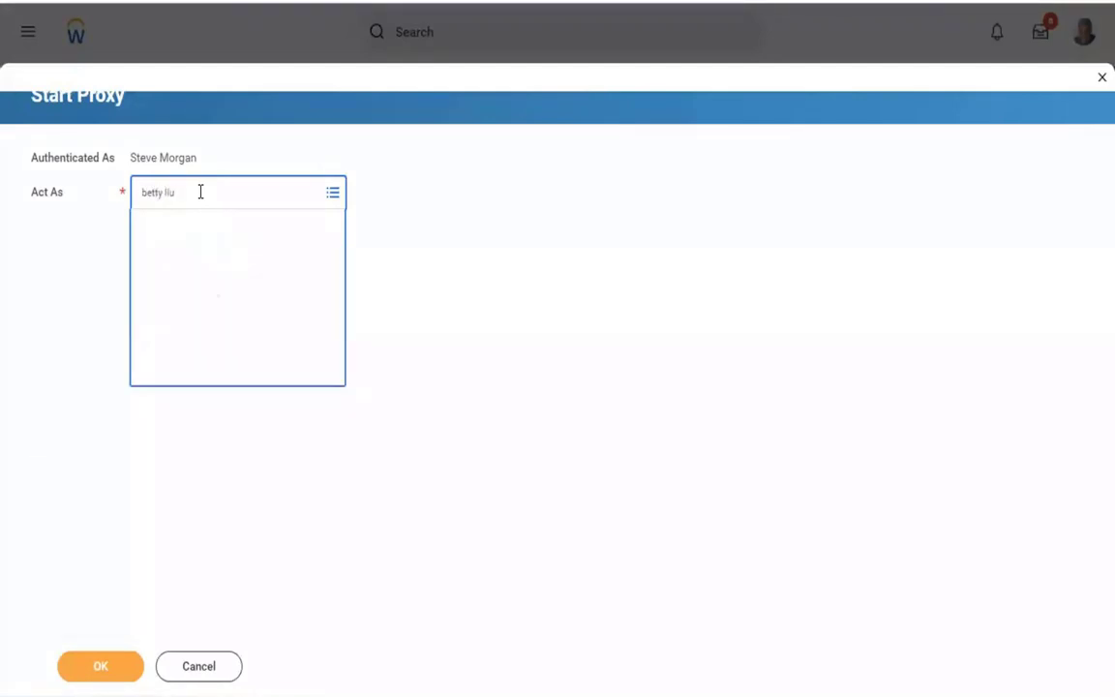
left_click(97, 668)
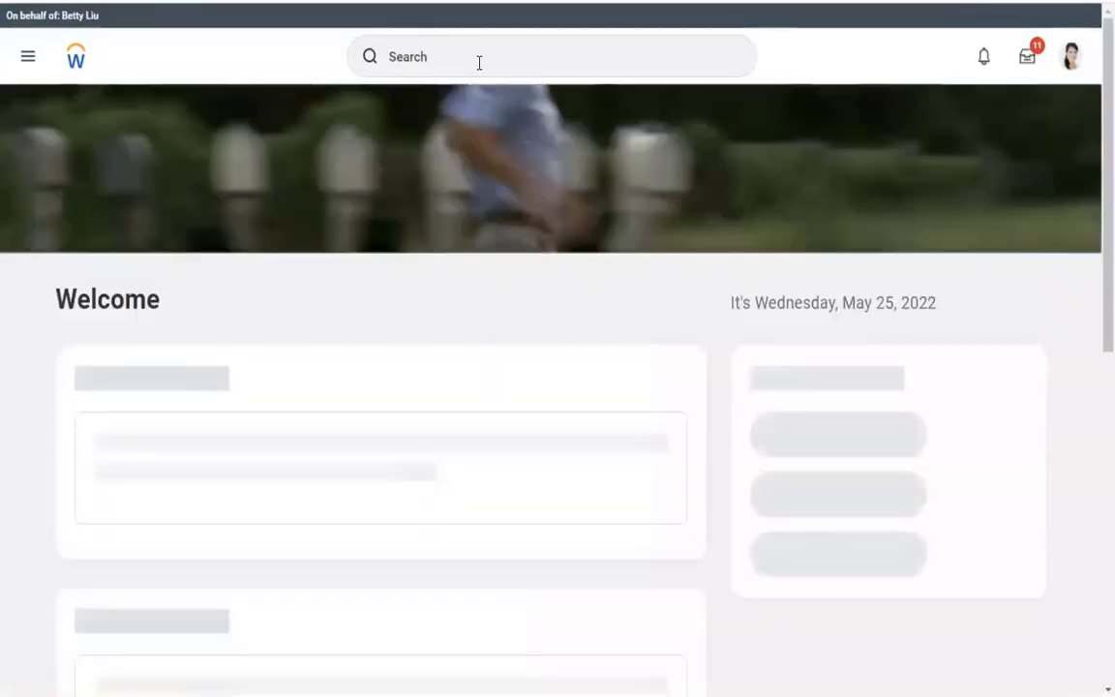
Search for "view pay group" in the proxy session and open the View Pay Group report.
left_click(441, 56)
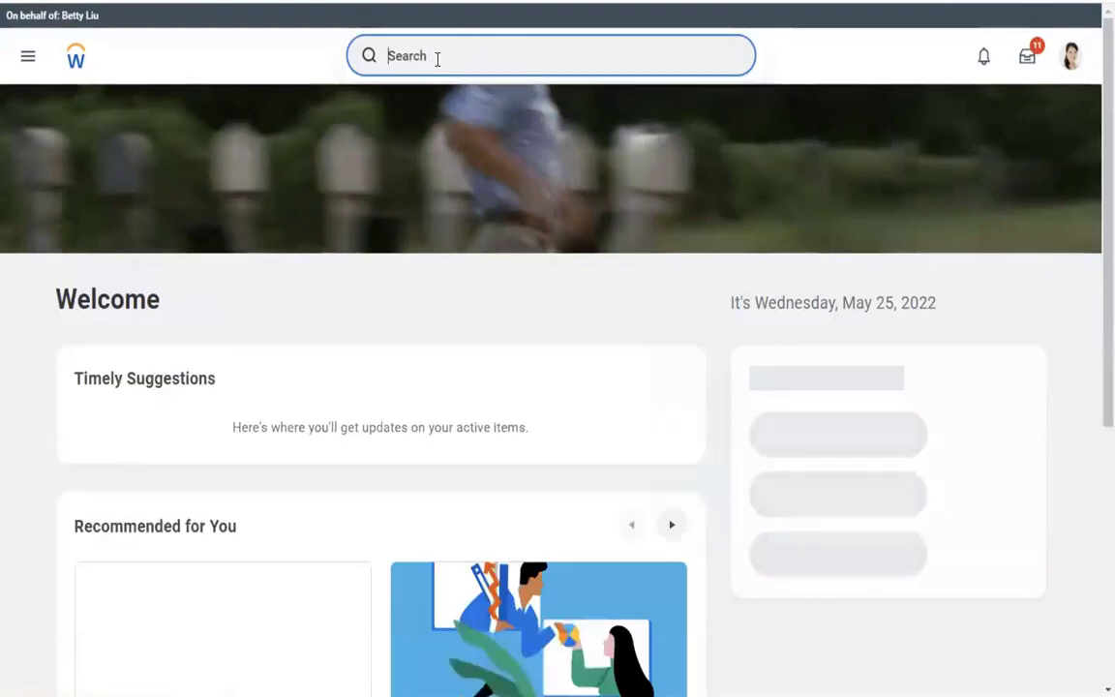
type("view")
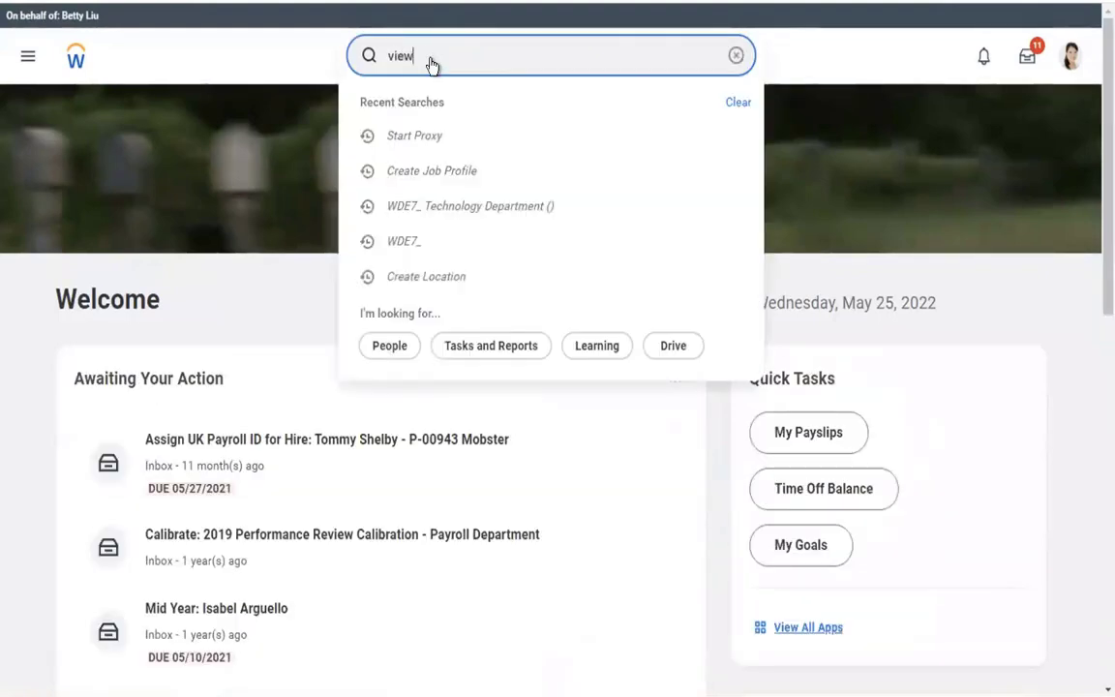
scroll(432, 64, "down", 6)
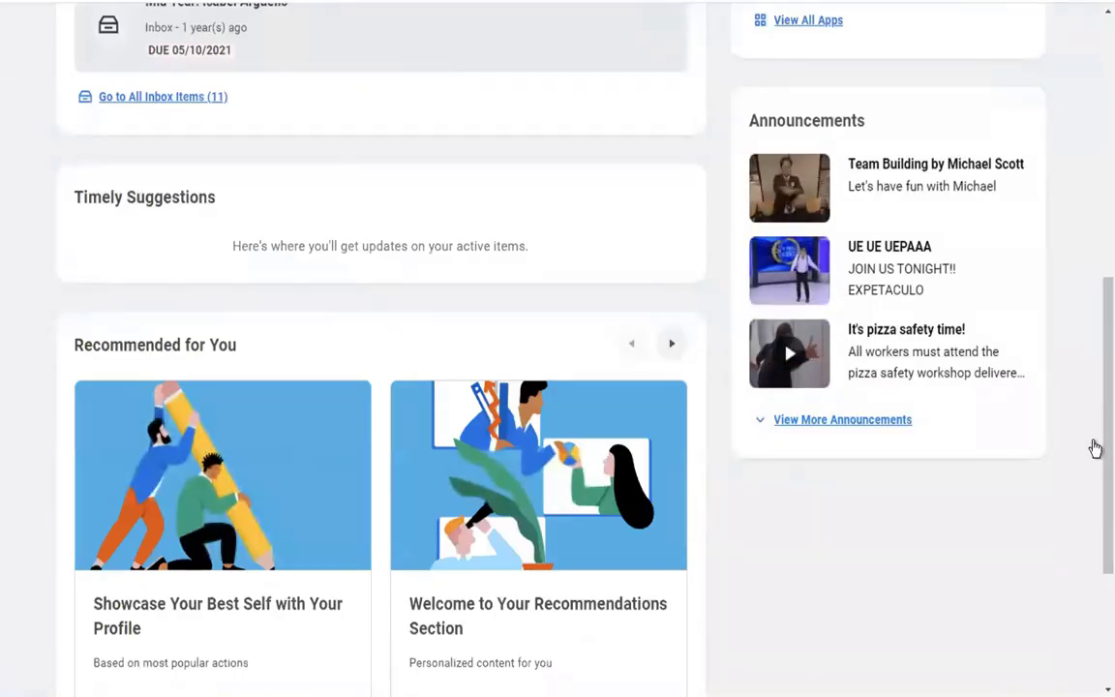
scroll(1095, 268, "up", 3)
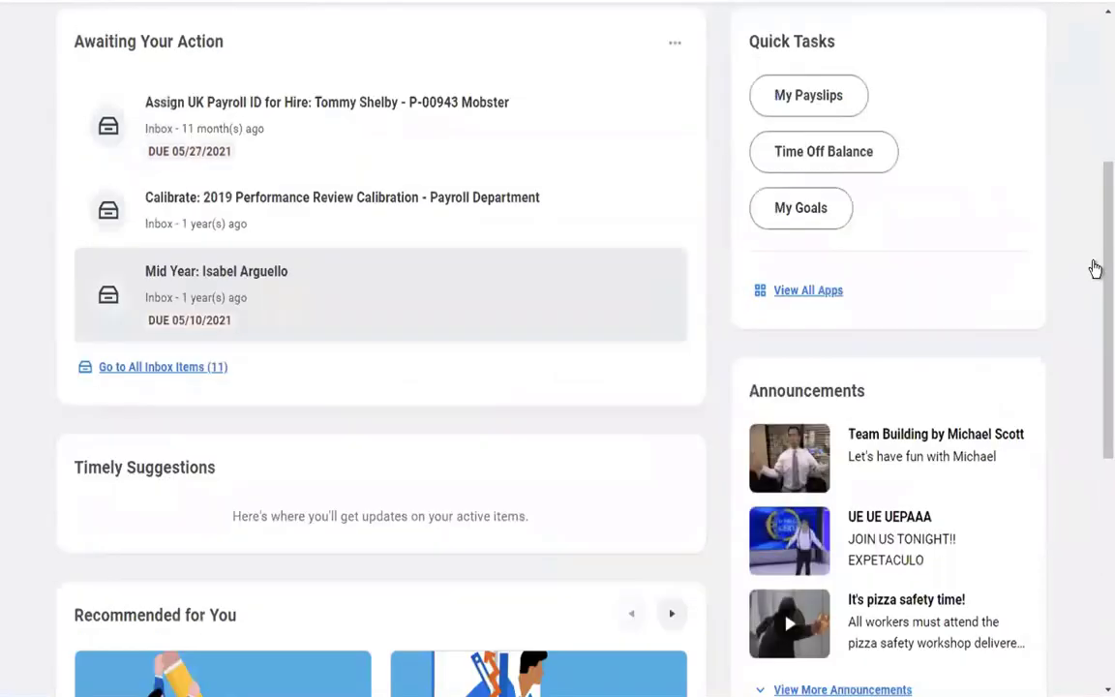
left_click_drag(1095, 269, 1026, 109)
left_click(590, 60)
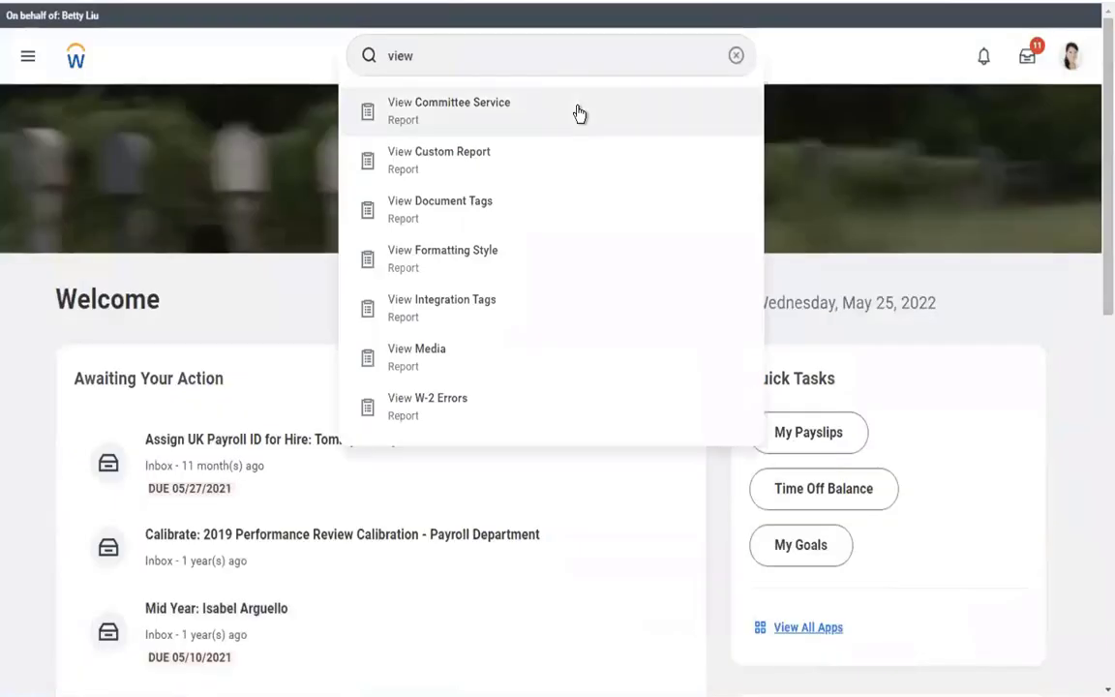
left_click(478, 66)
type("pay ")
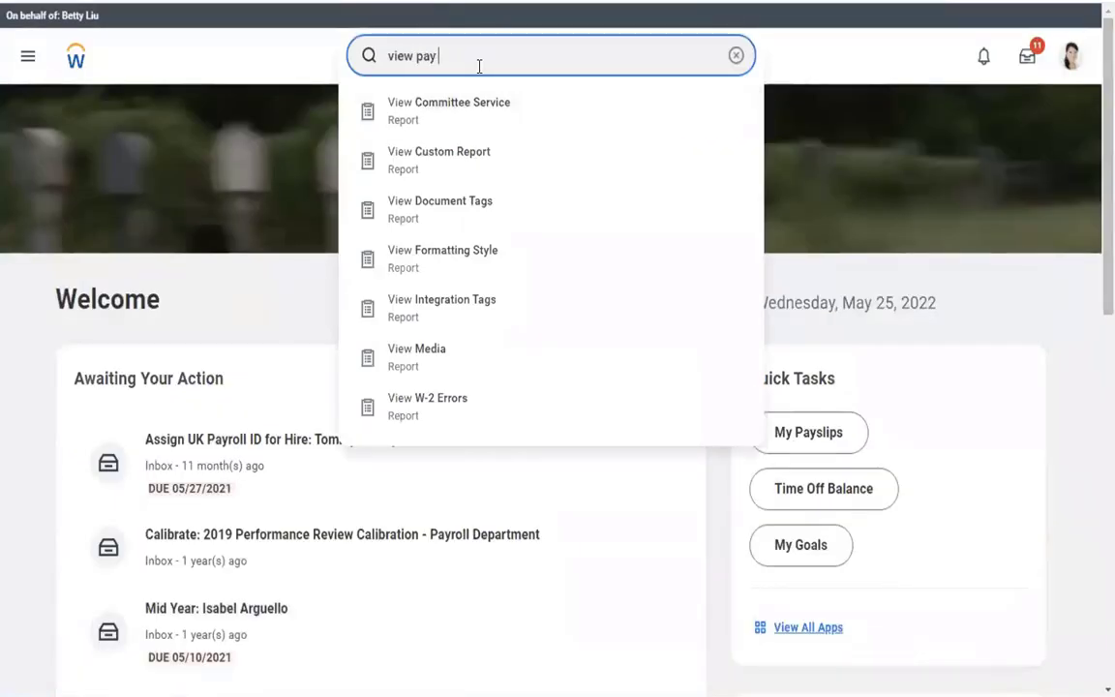
type("group")
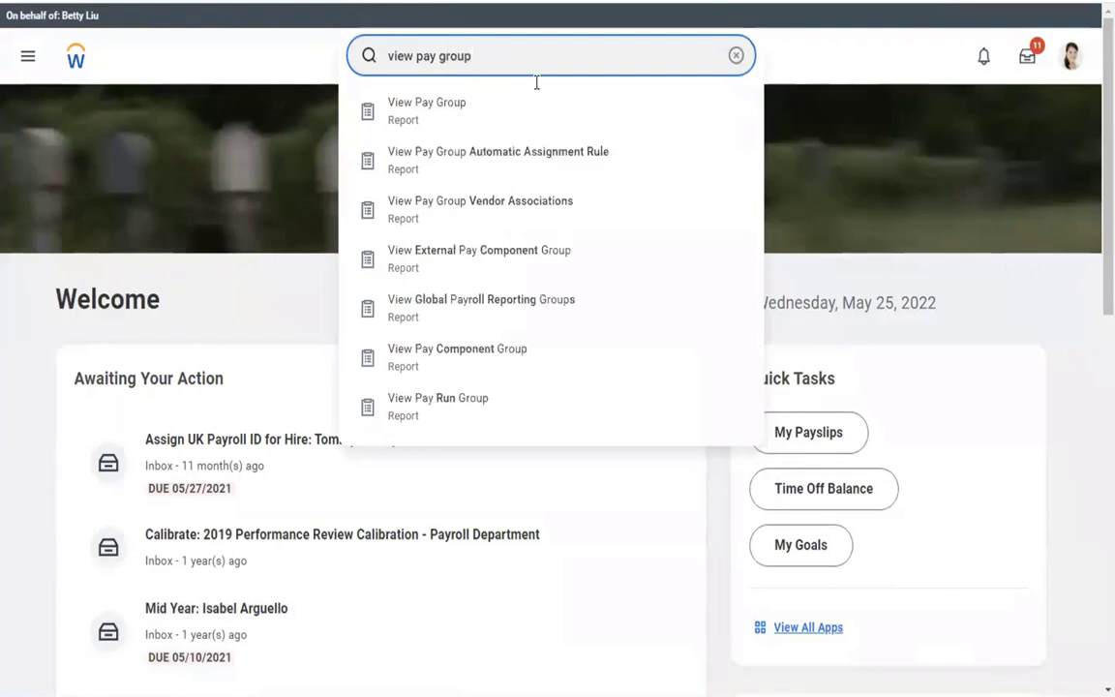
left_click(461, 107)
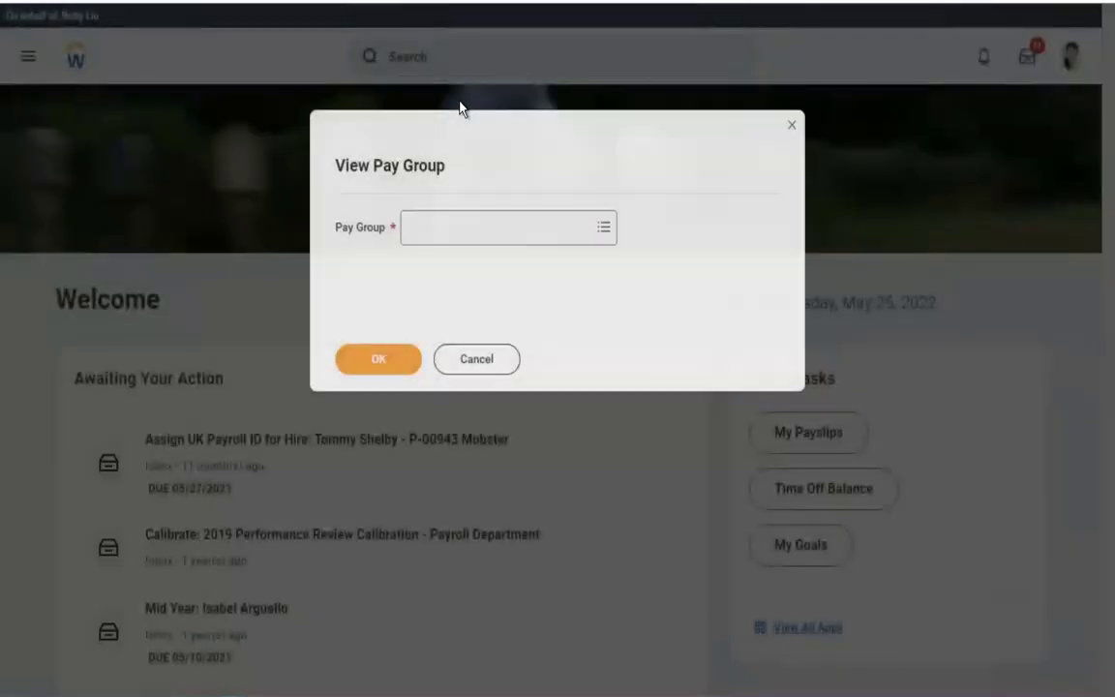
Search the pay groups for "semi" and open USA Semi-monthly Professional Corporate in the View Pay Group report.
left_click(442, 224)
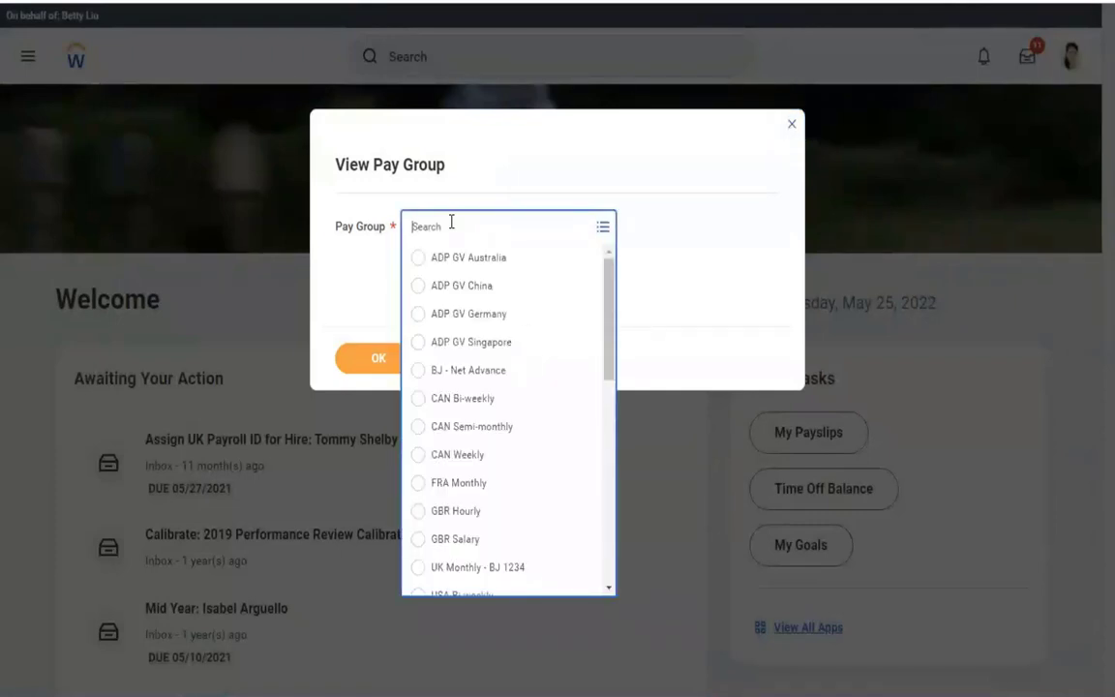
type("sem")
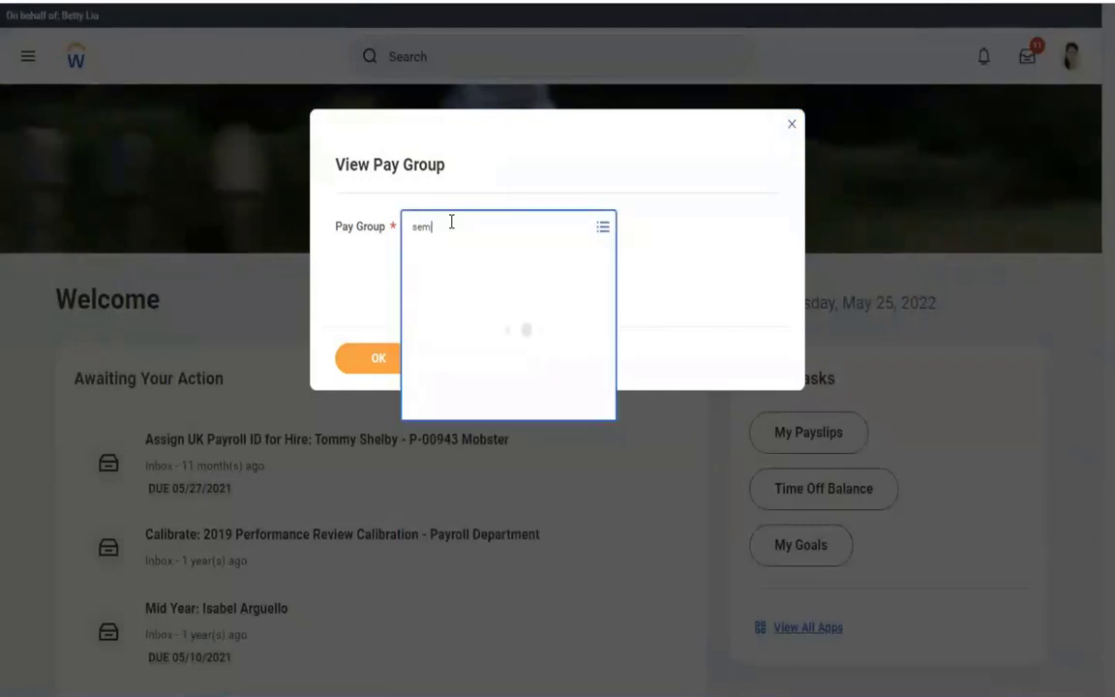
type("i")
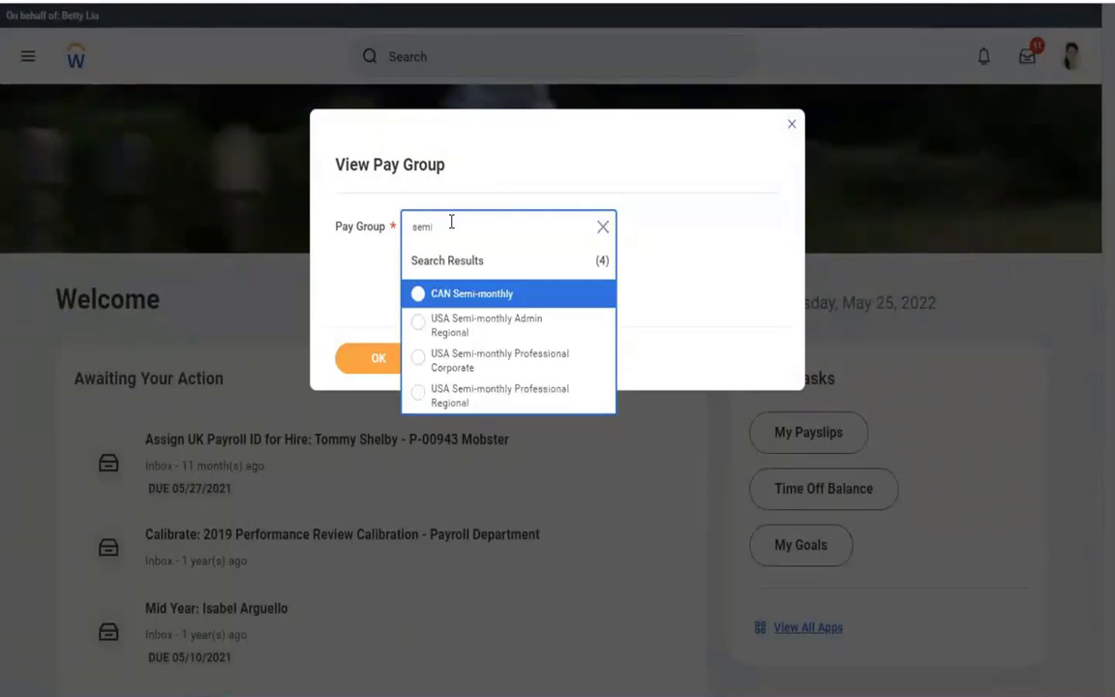
left_click(484, 367)
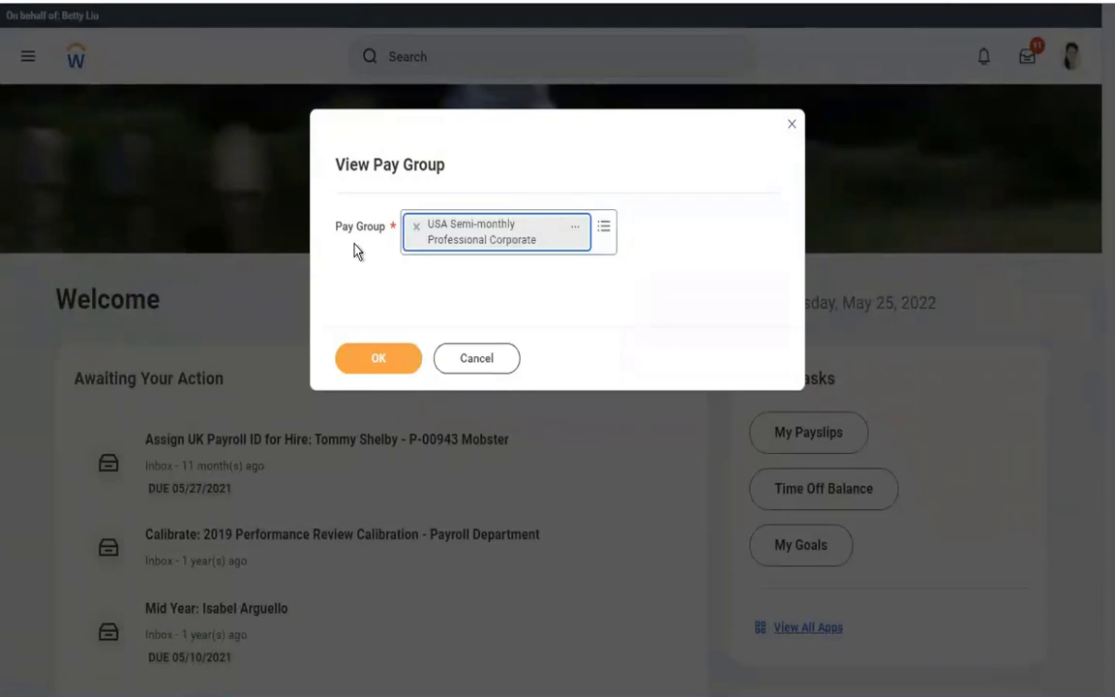
left_click(369, 367)
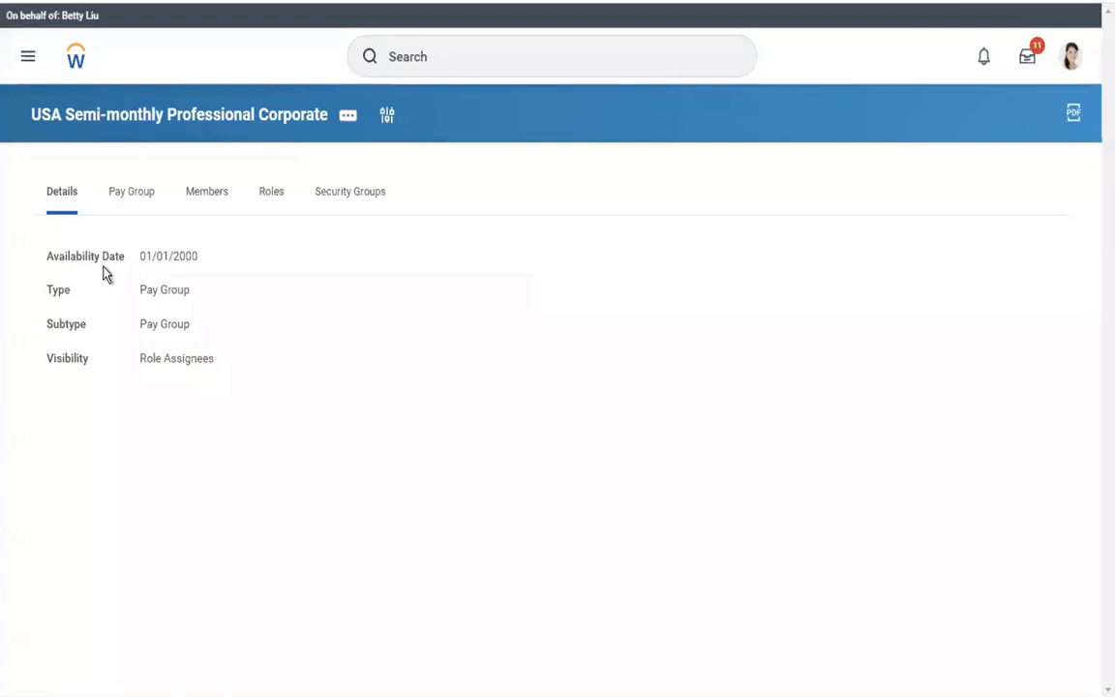
Examine who holds the Payroll Partner role on the pay group and which role-related actions are available for it.
left_click(273, 205)
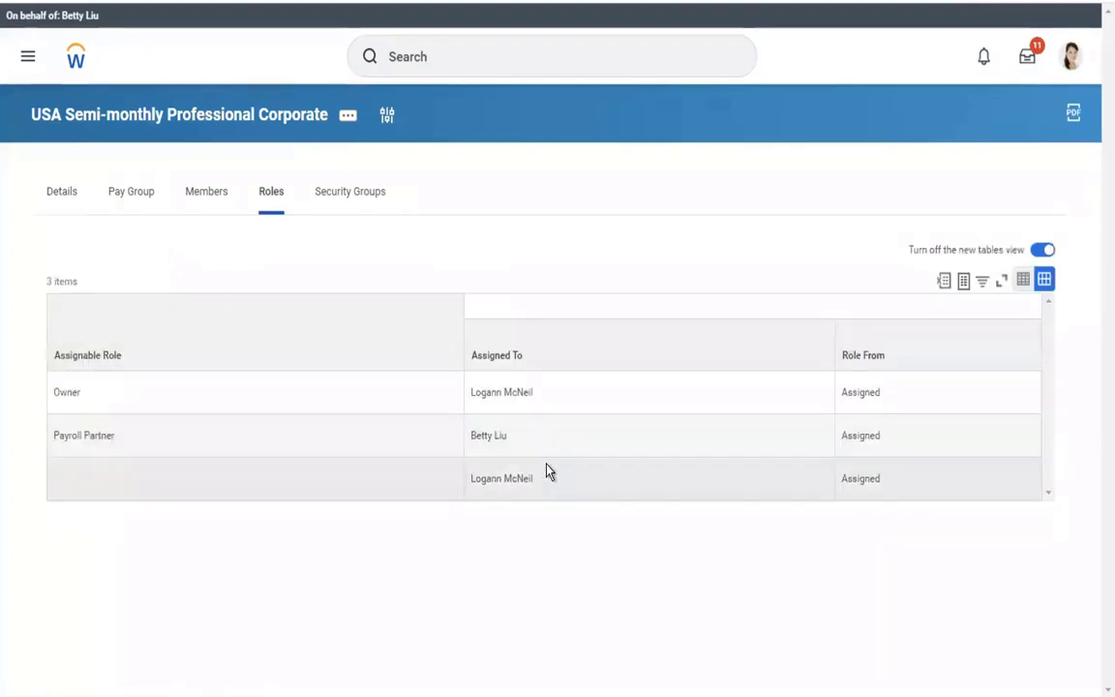
left_click(515, 438)
left_click_drag(517, 436, 262, 427)
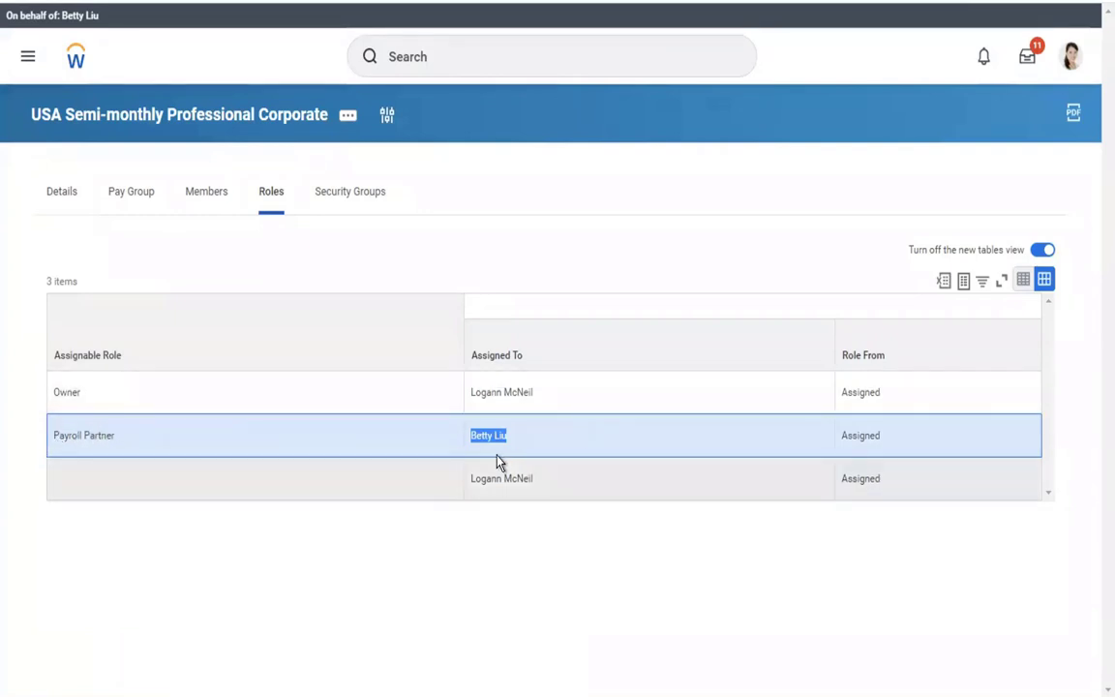
left_click(563, 449)
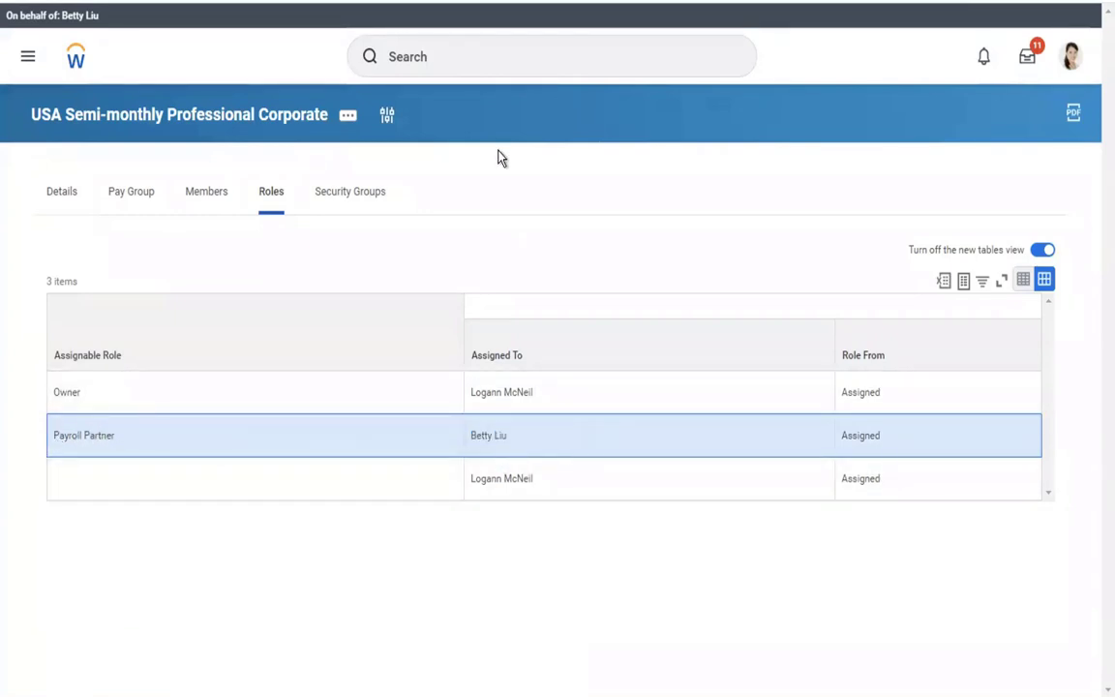
left_click(351, 119)
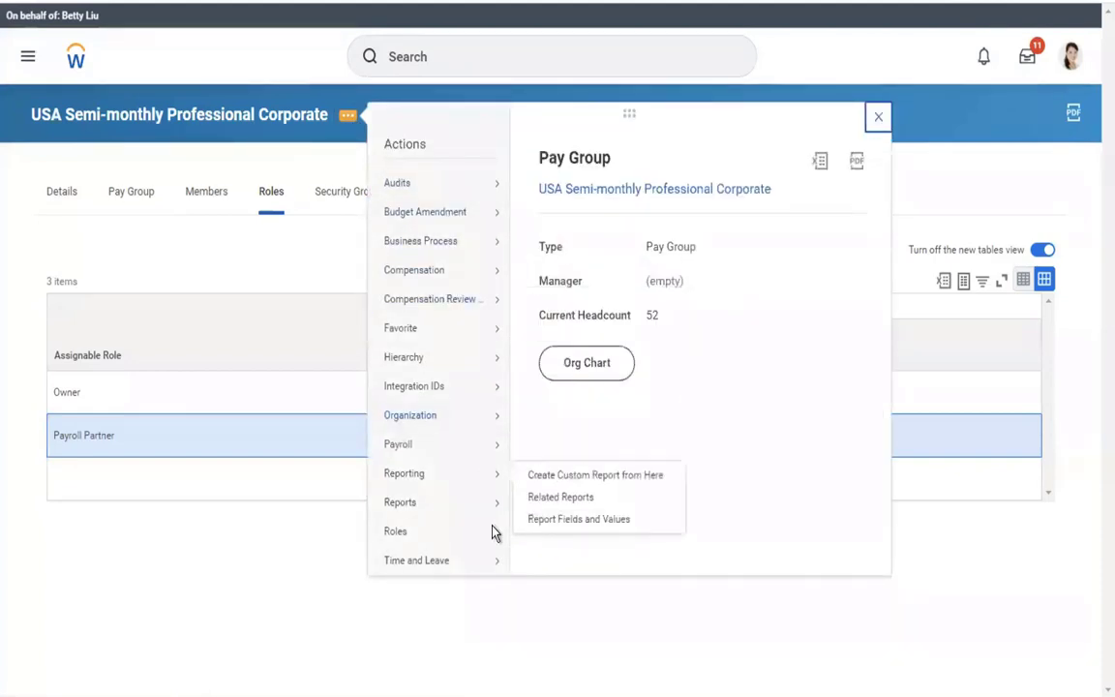
mouse_move(418, 539)
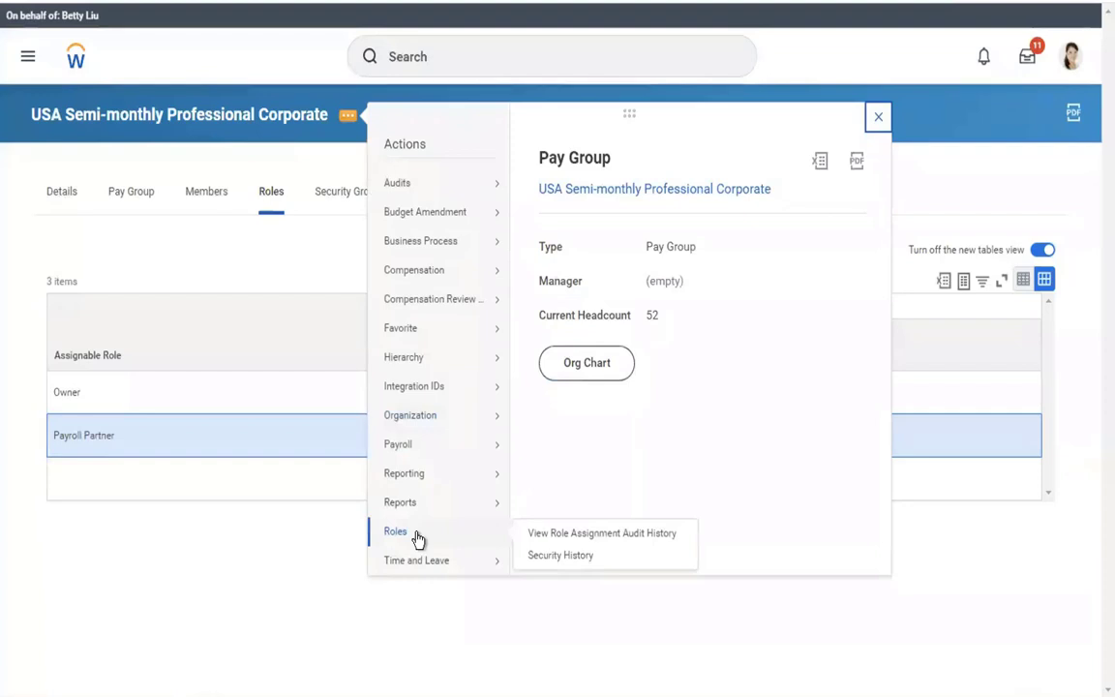
Search for "start proxy" and open the Start Proxy task from the current proxy session.
left_click(479, 63)
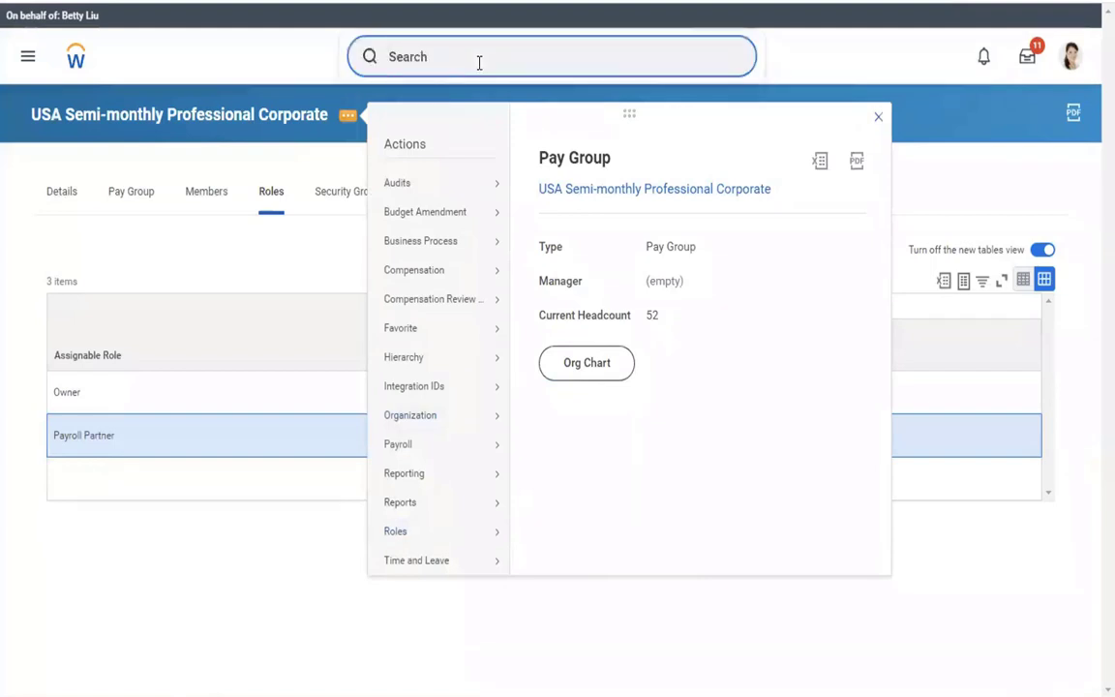
type("start proxy")
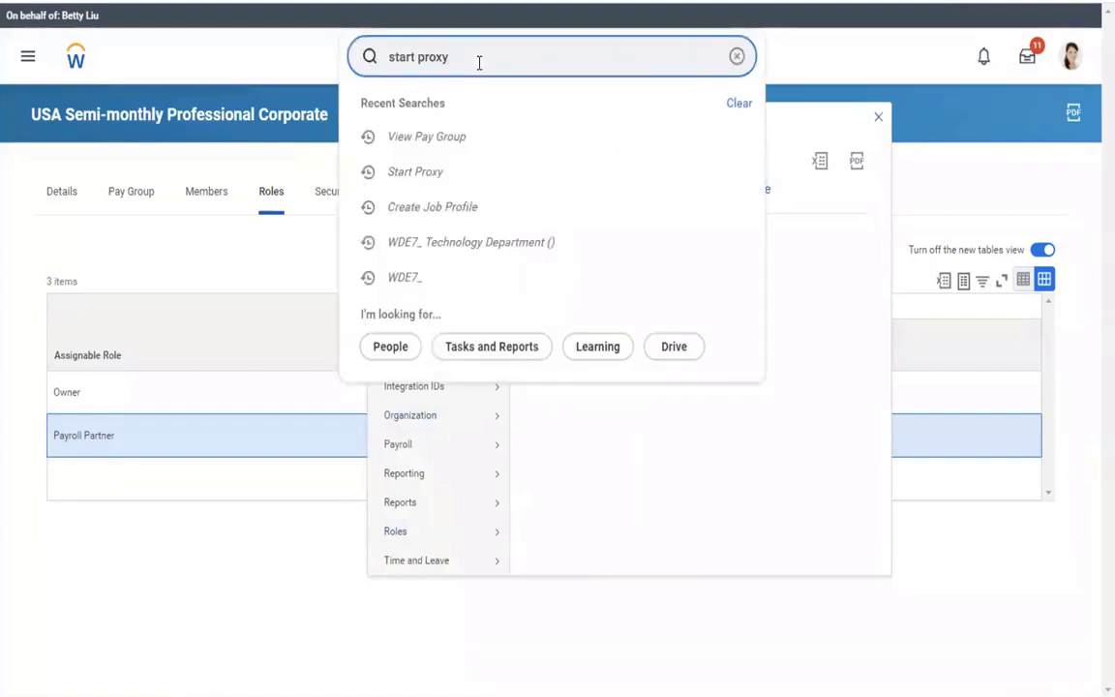
left_click(413, 117)
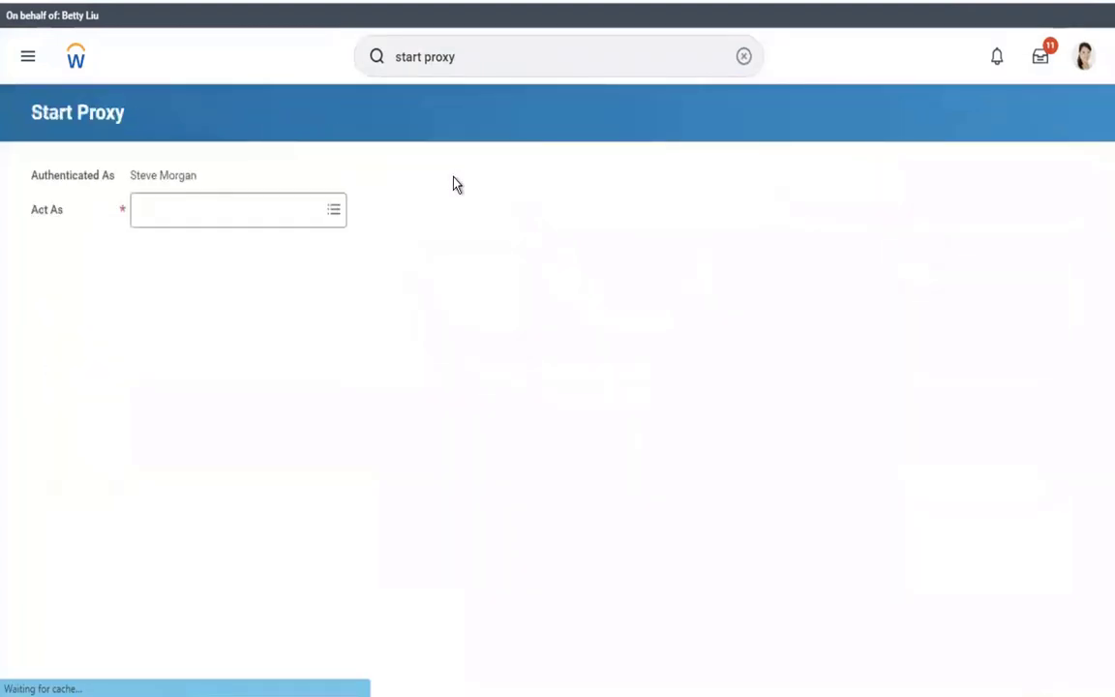
Select the other Payroll Partner, who is also the pay group's Owner, to act as and start the proxy session.
left_click(289, 217)
type("log")
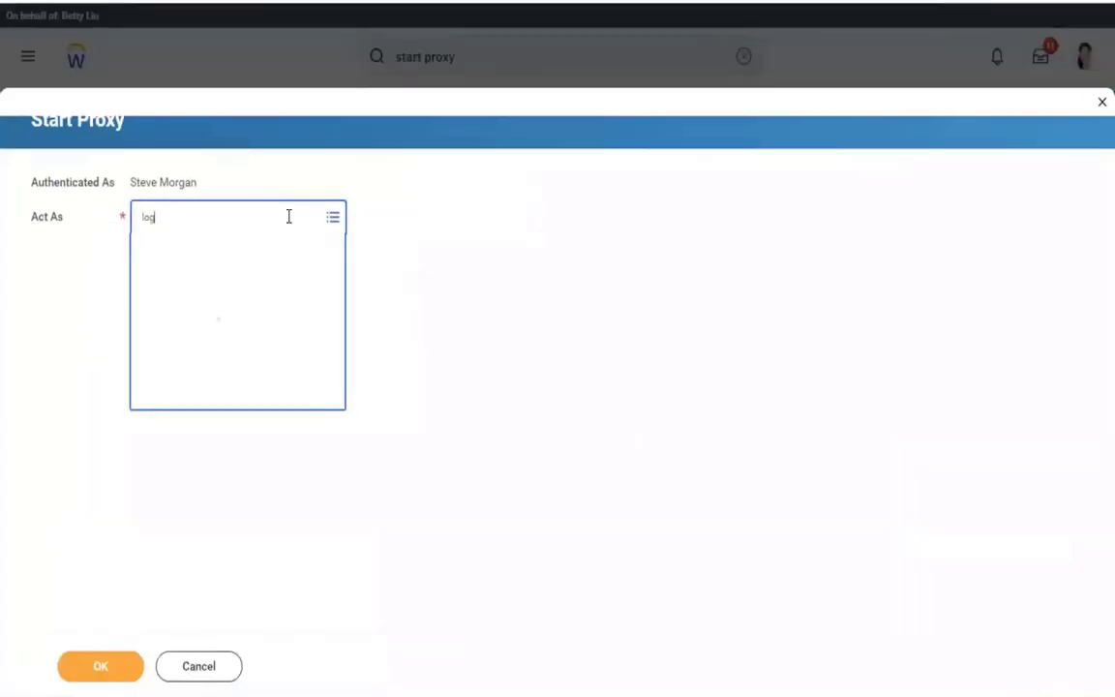
type("an mc")
key("Return")
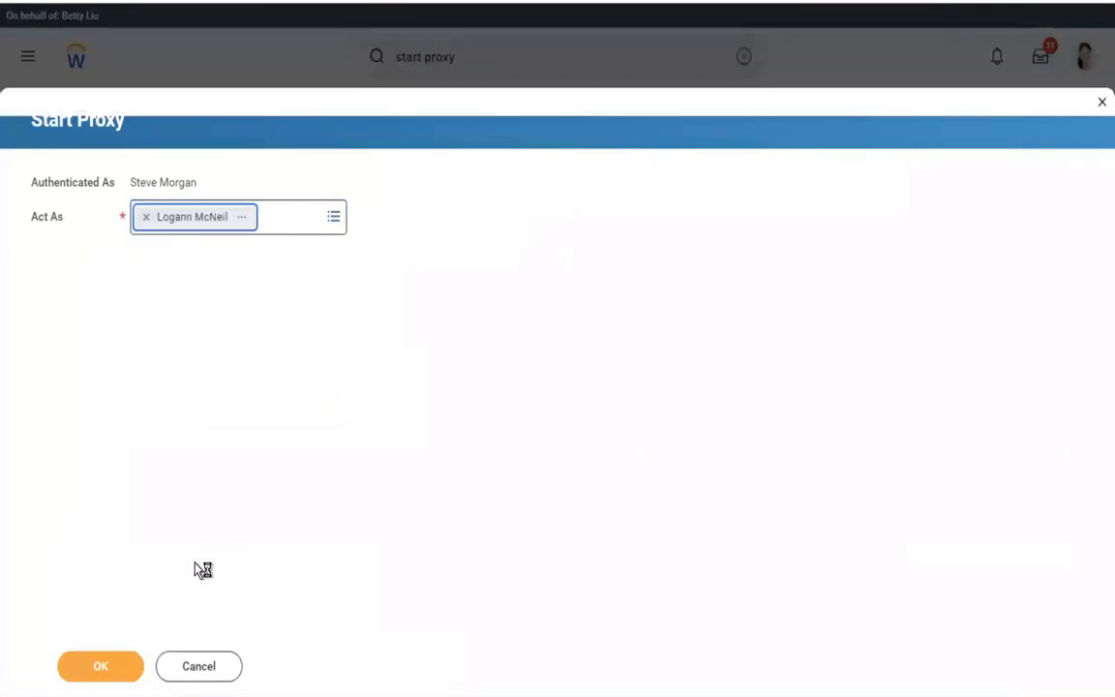
left_click(81, 666)
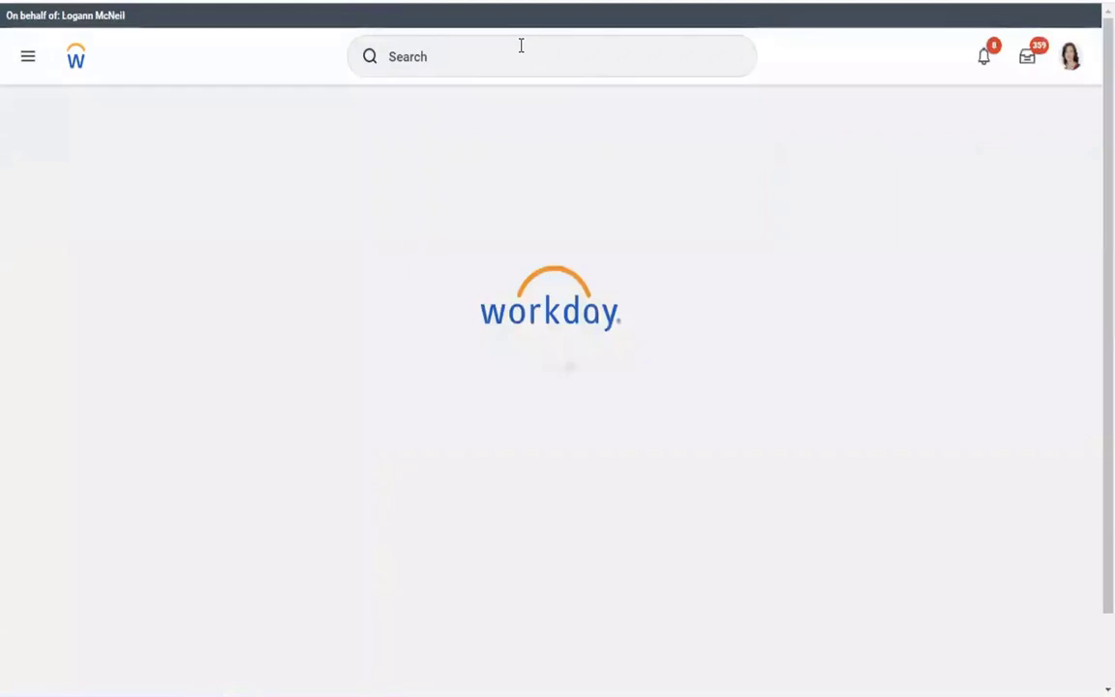
Search for "view pay group" in the new proxy session and open the View Pay Group report.
left_click(459, 55)
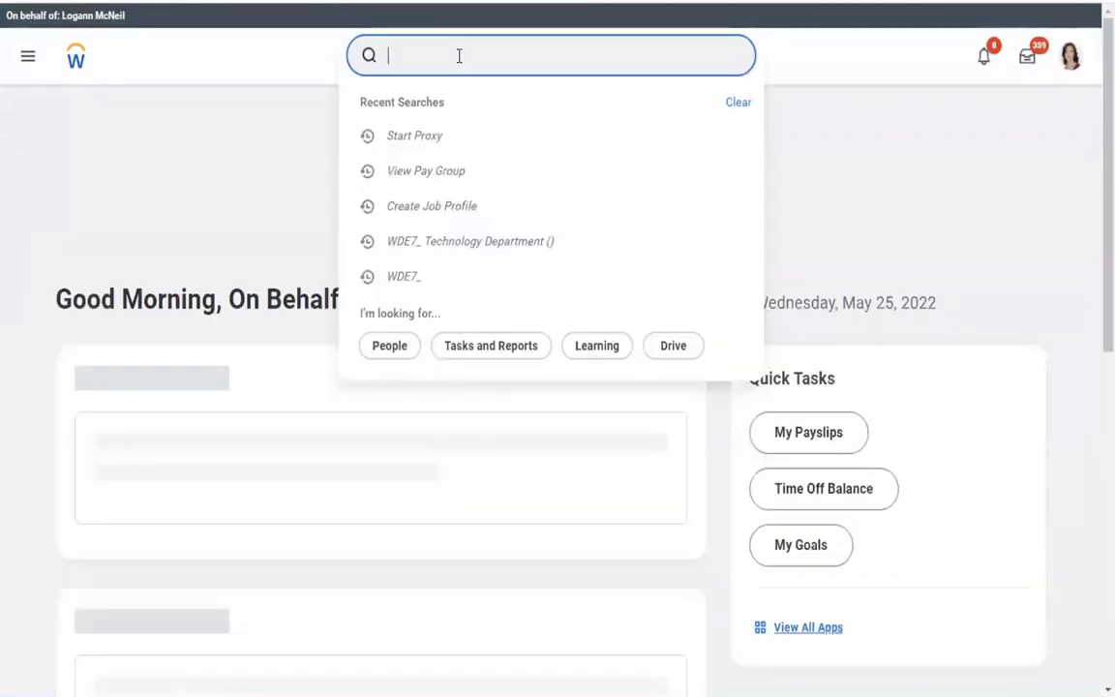
type("view")
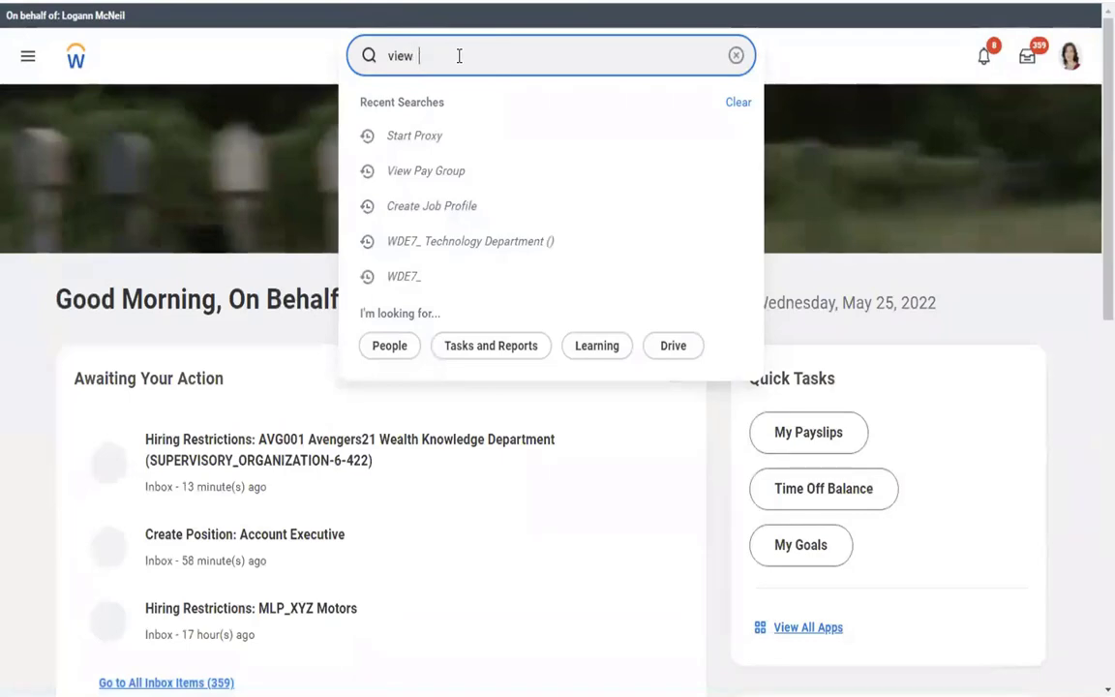
key("Return")
scroll(459, 60, "down", 5)
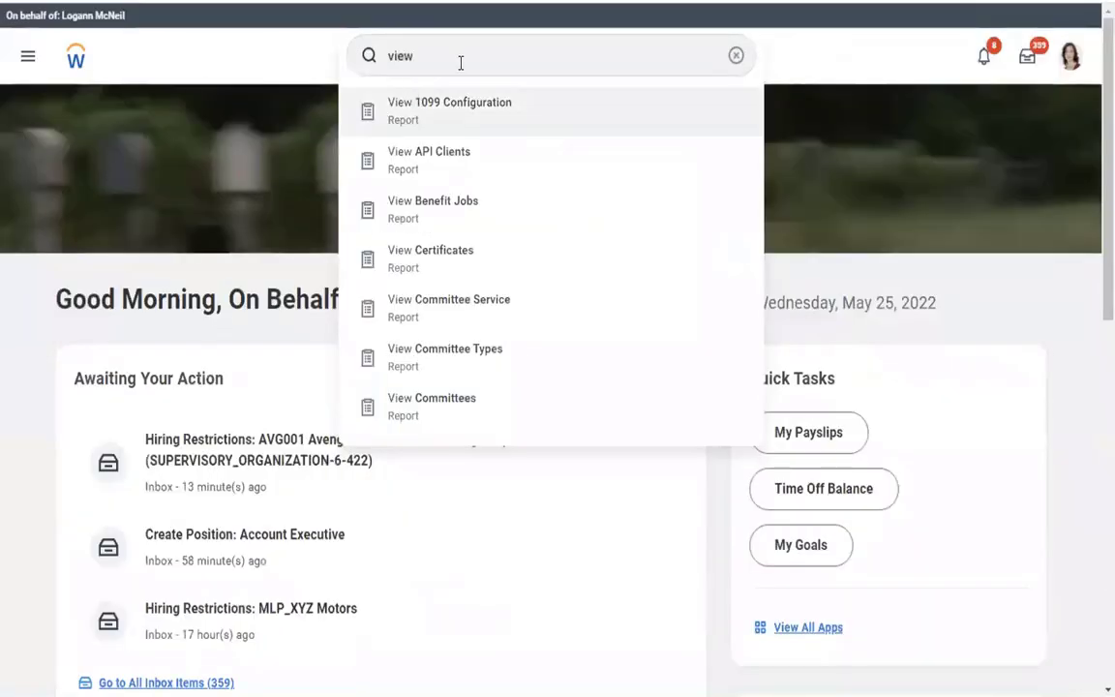
type("pay grou")
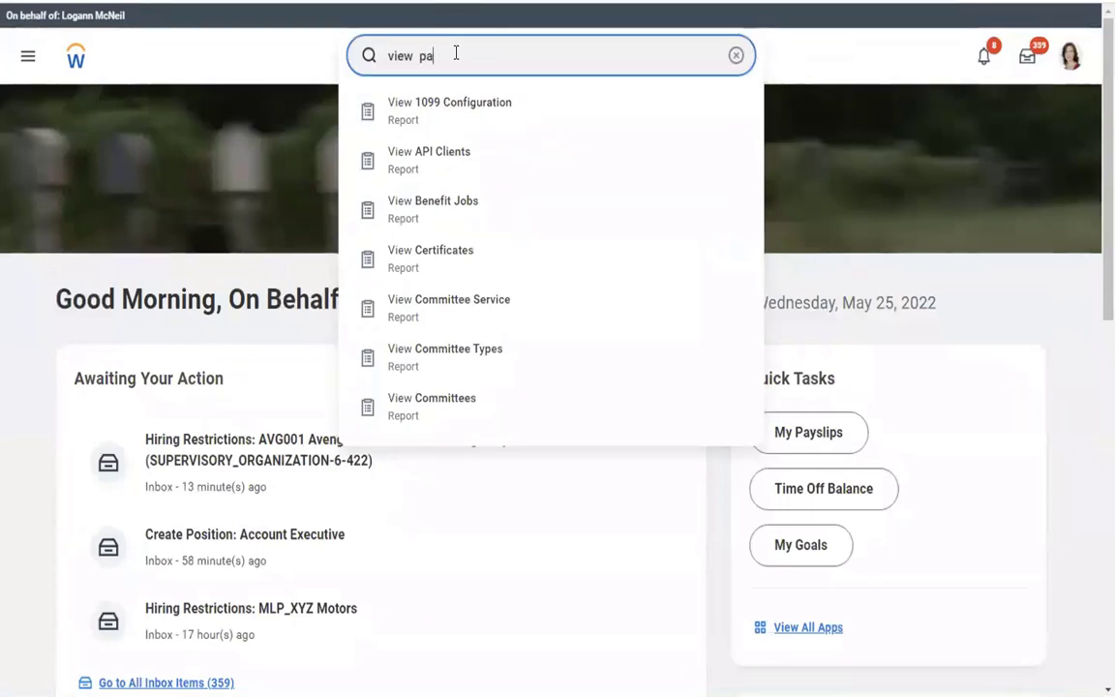
type("p")
left_click(435, 102)
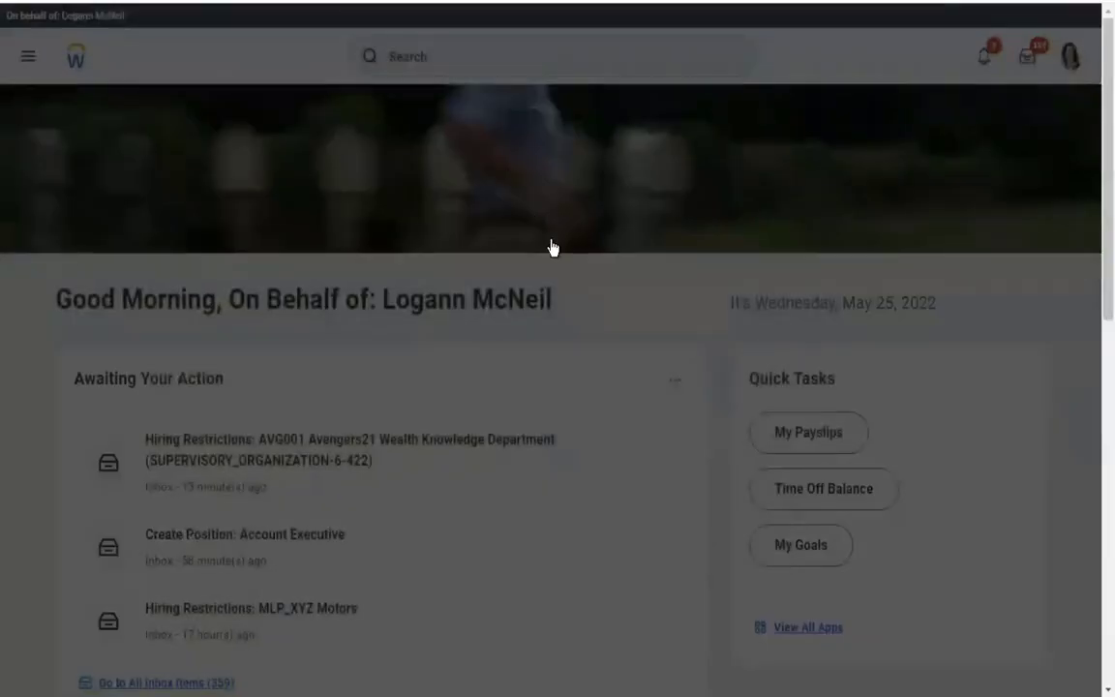
Find the semi-monthly pay groups with "semi" and view USA Semi-monthly Professional Corporate.
left_click(477, 236)
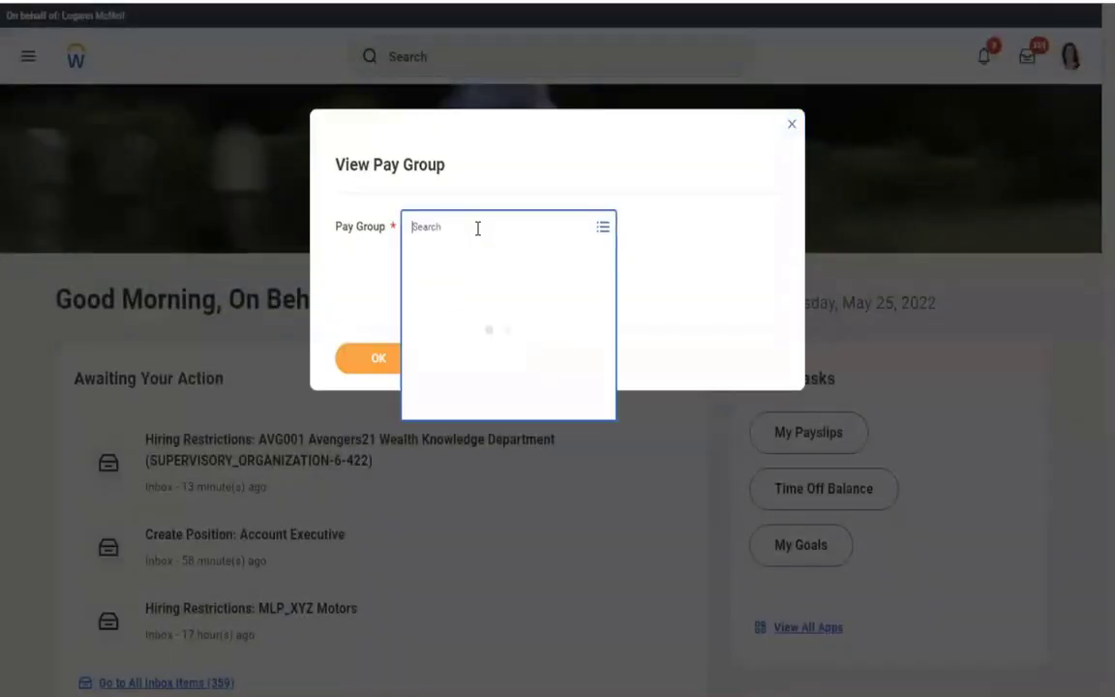
type("semin")
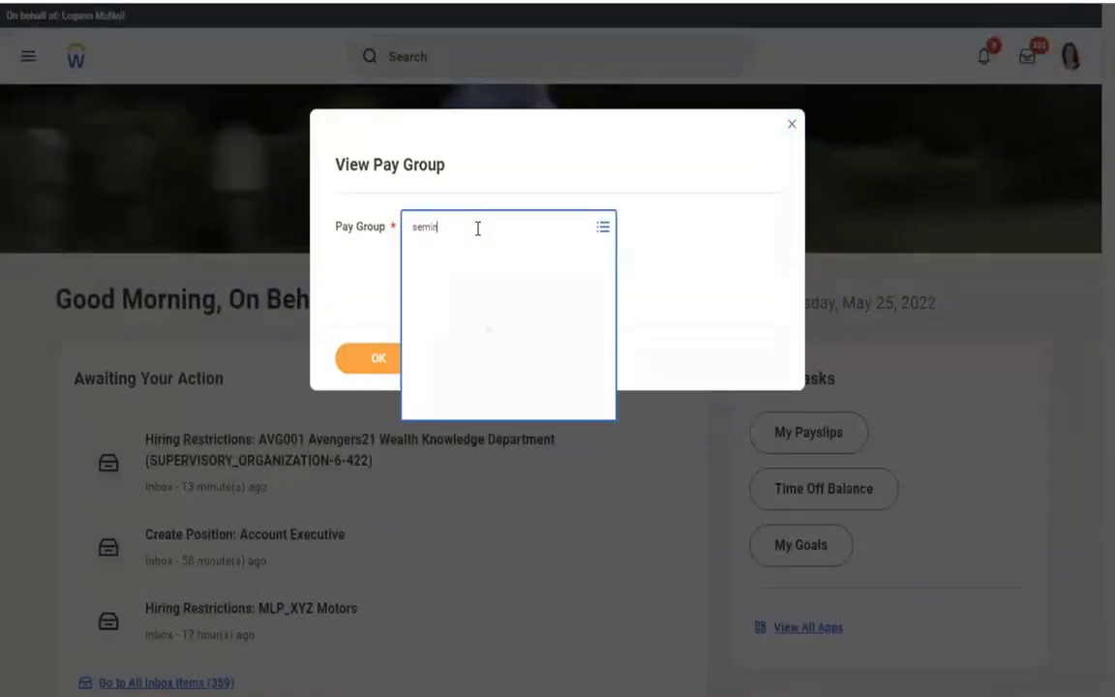
key("Return")
key("BackSpace")
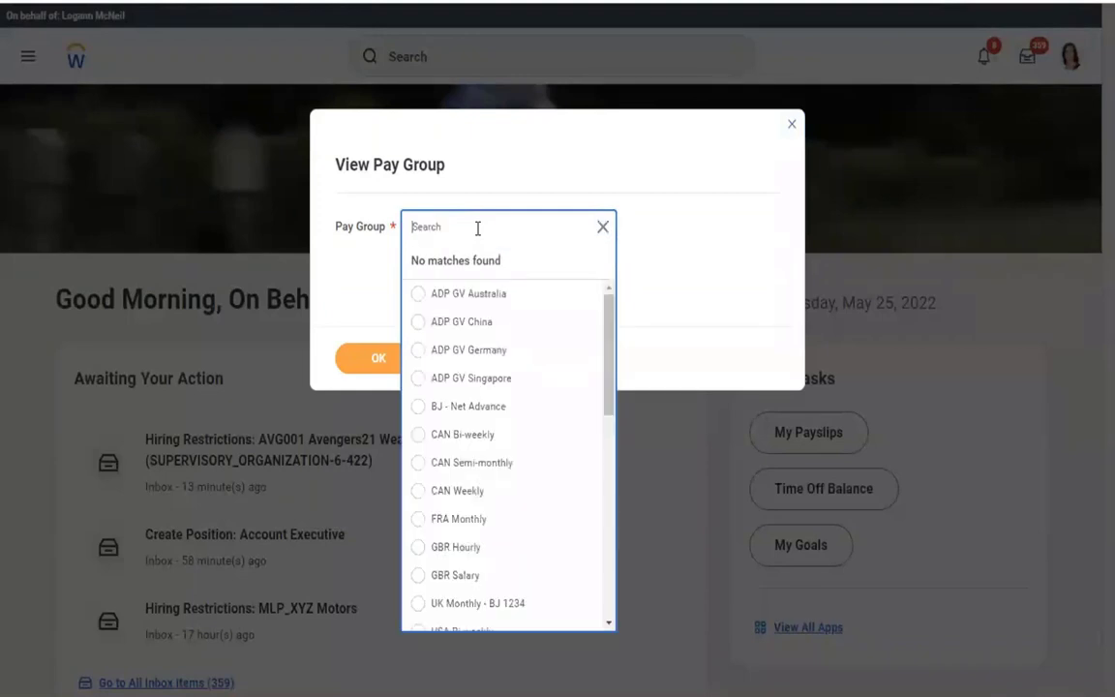
type("sem")
key("Return")
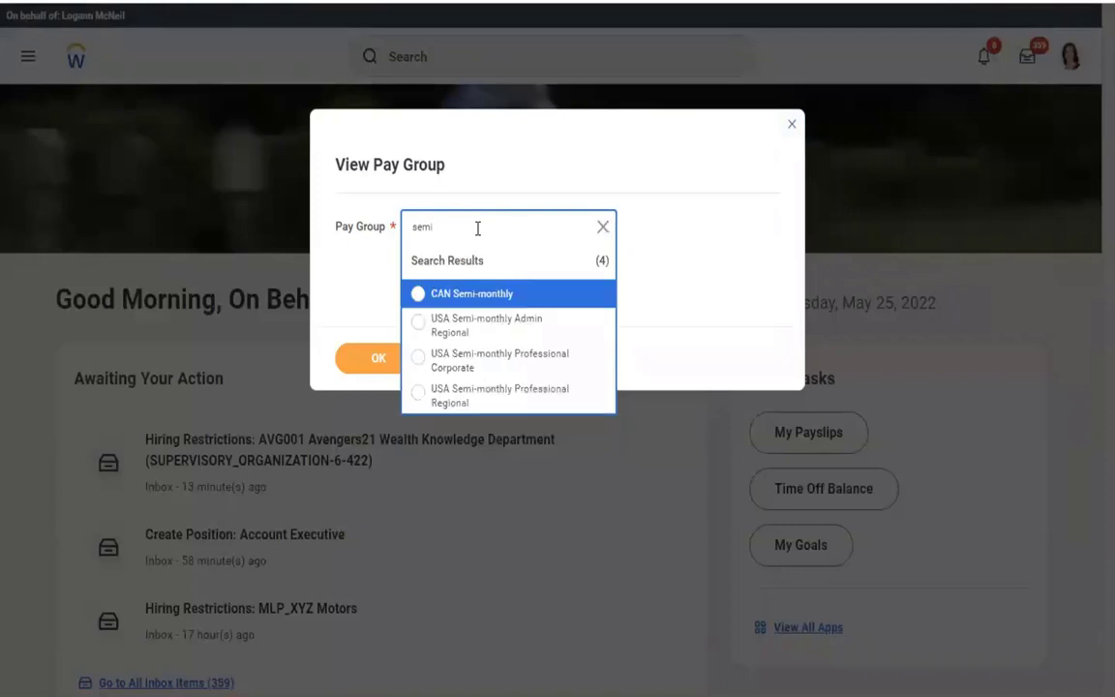
left_click(455, 366)
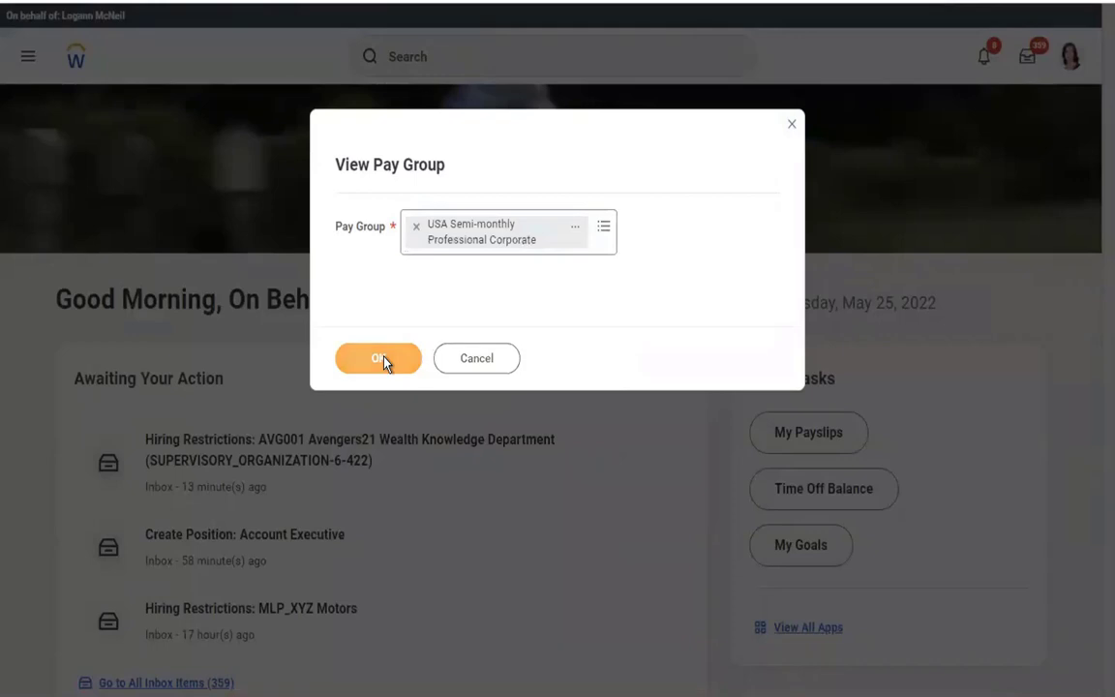
left_click(381, 359)
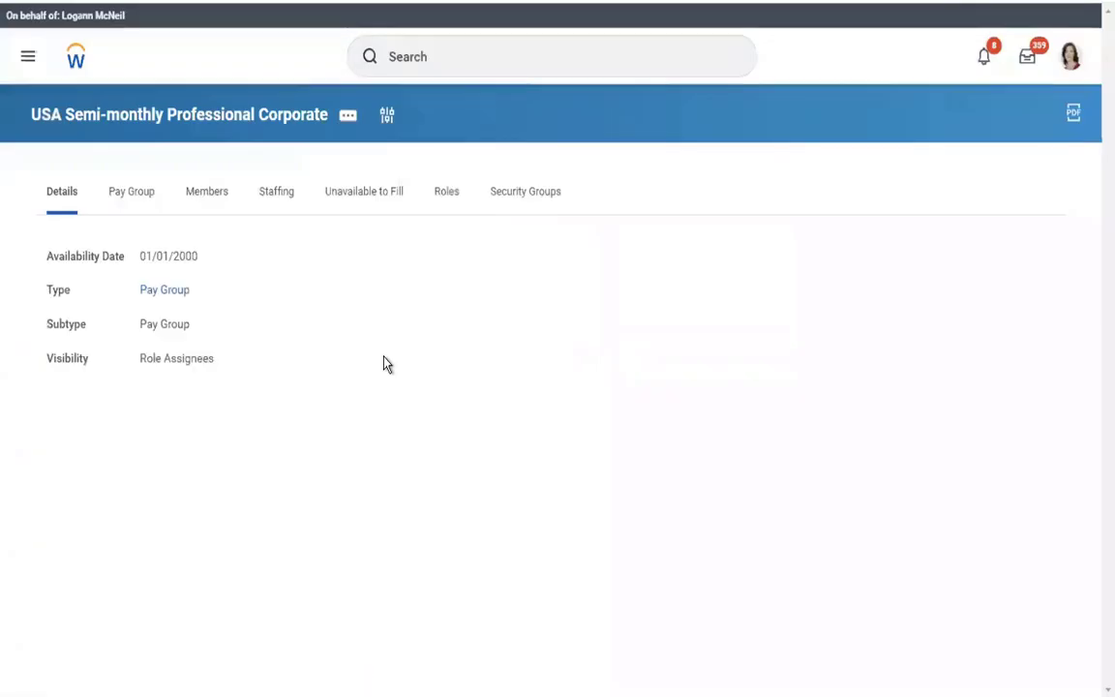
Start Assign Roles for the USA Semi-monthly Professional Corporate pay group with effective date 05/25/2022.
left_click(347, 117)
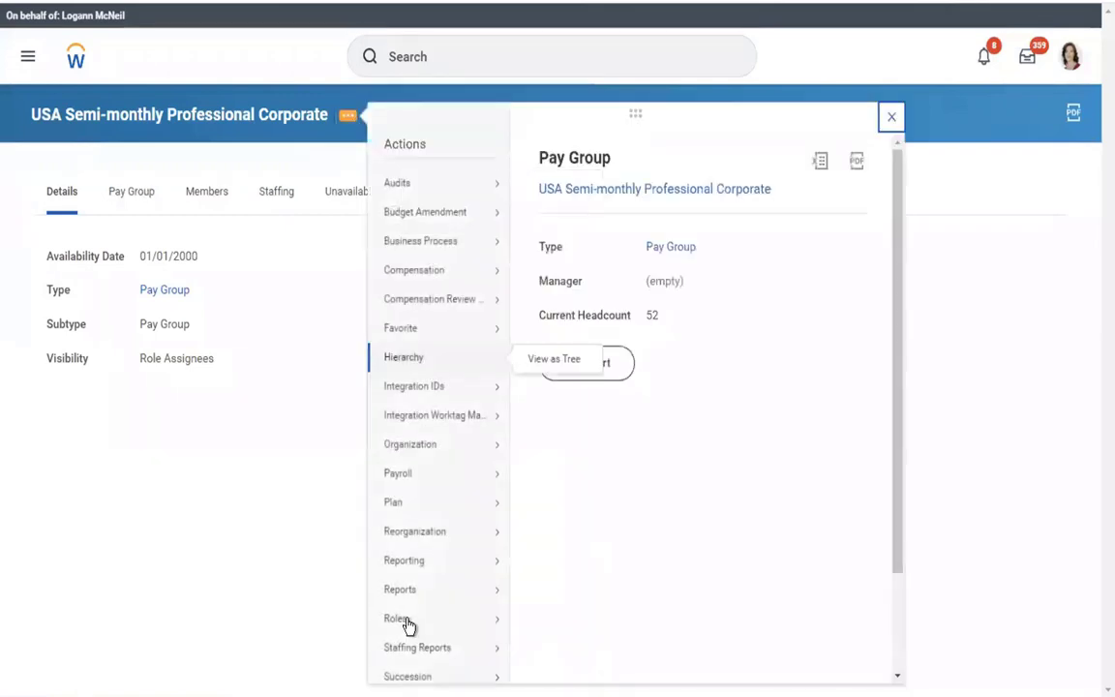
mouse_move(504, 619)
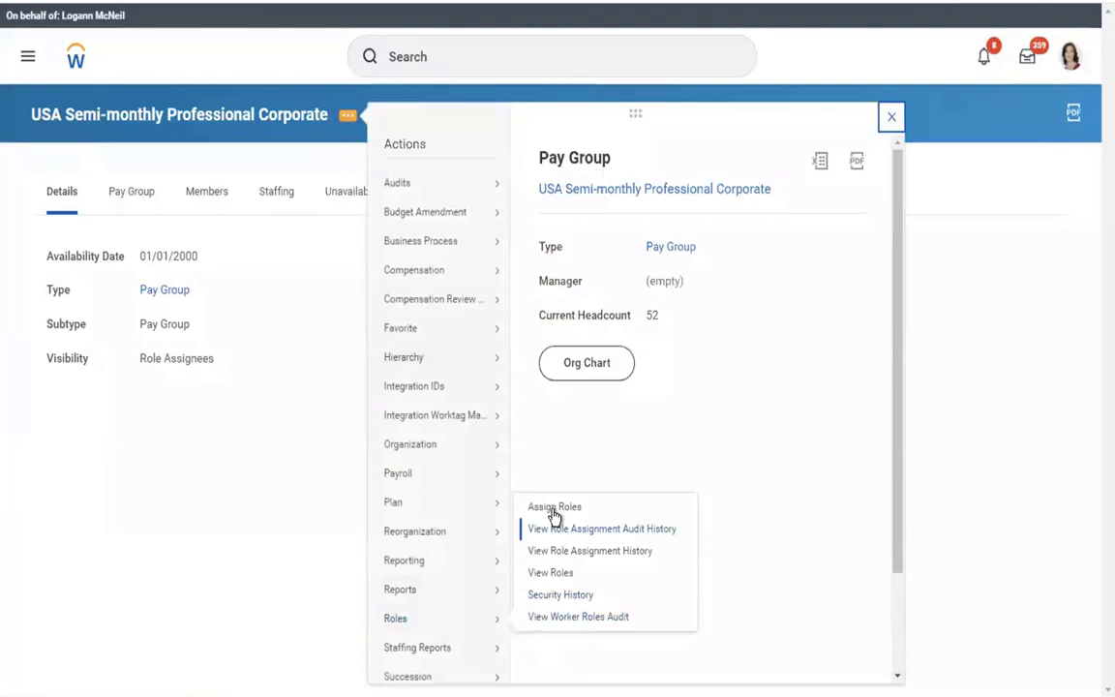
left_click(554, 511)
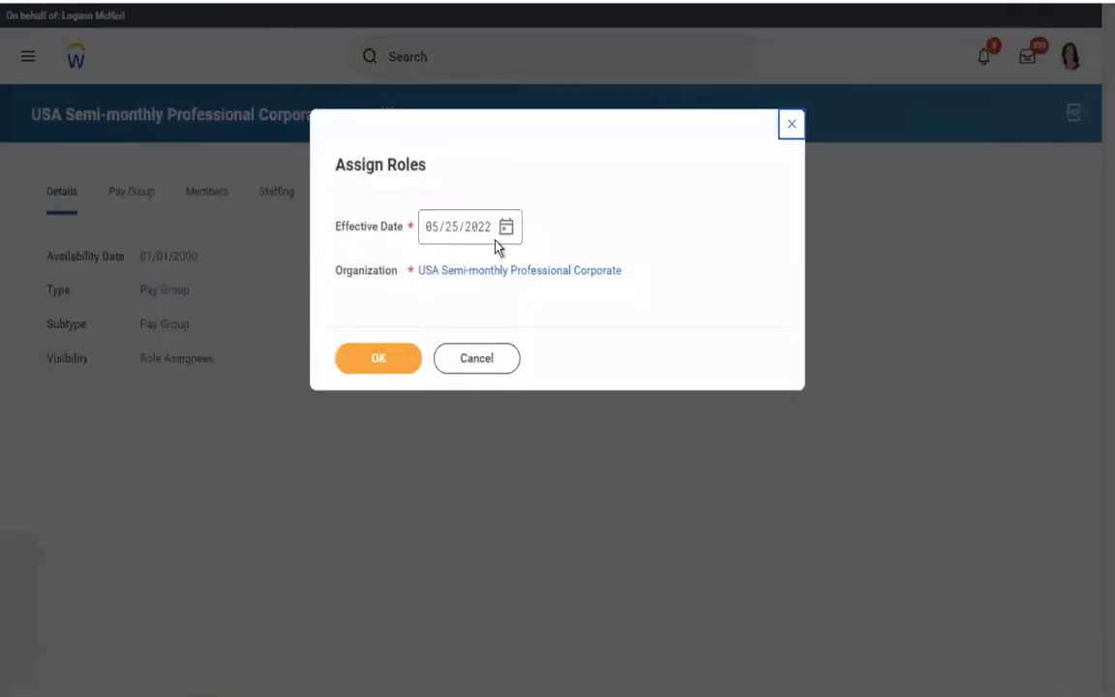
left_click(366, 367)
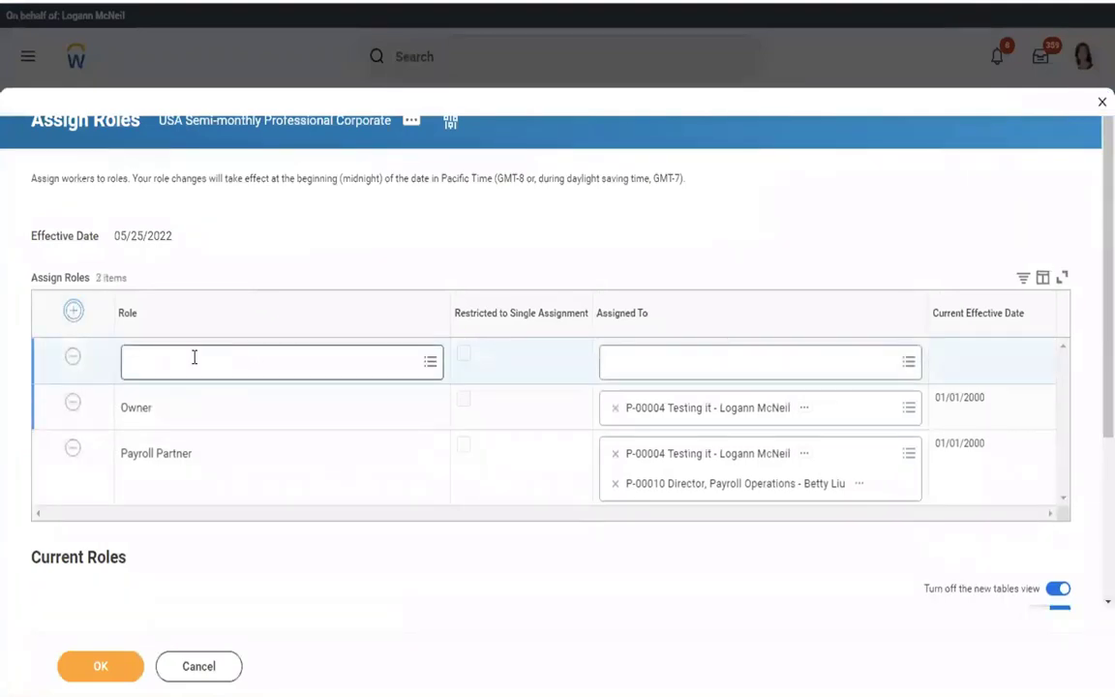
Set the role in the new Assign Roles row to Payroll Partner.
left_click(194, 357)
type("pay")
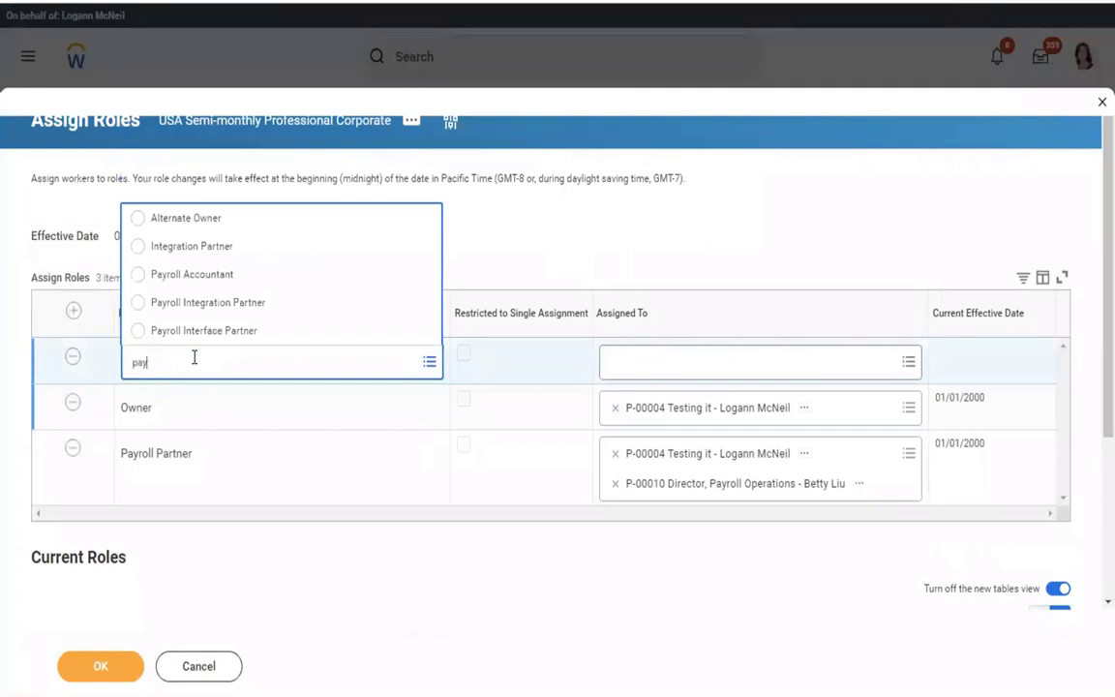
type("roll partner")
key("Return")
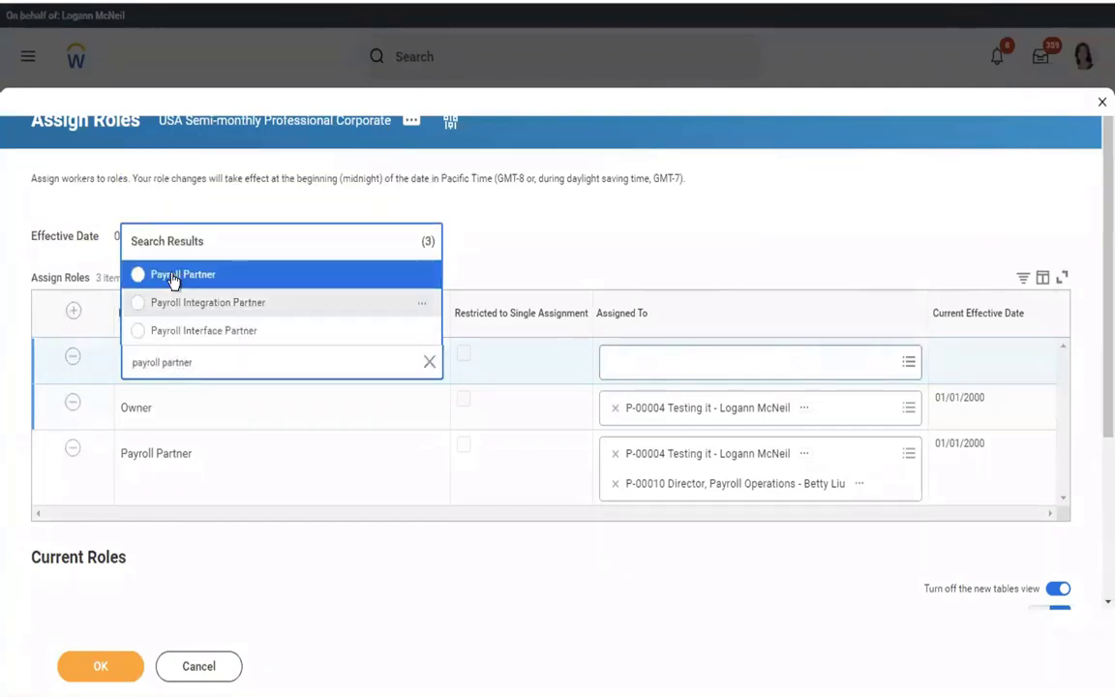
key("Return")
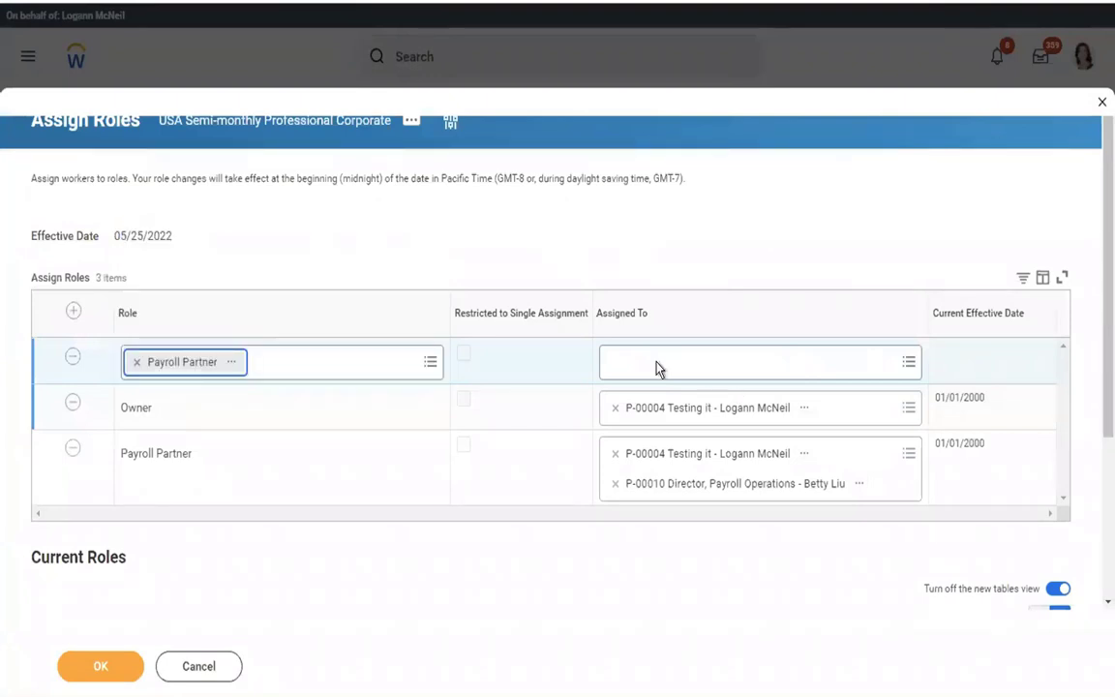
Try assigning the pay group Owner's position to the new Payroll Partner row, and discard the role changes.
left_click(657, 362)
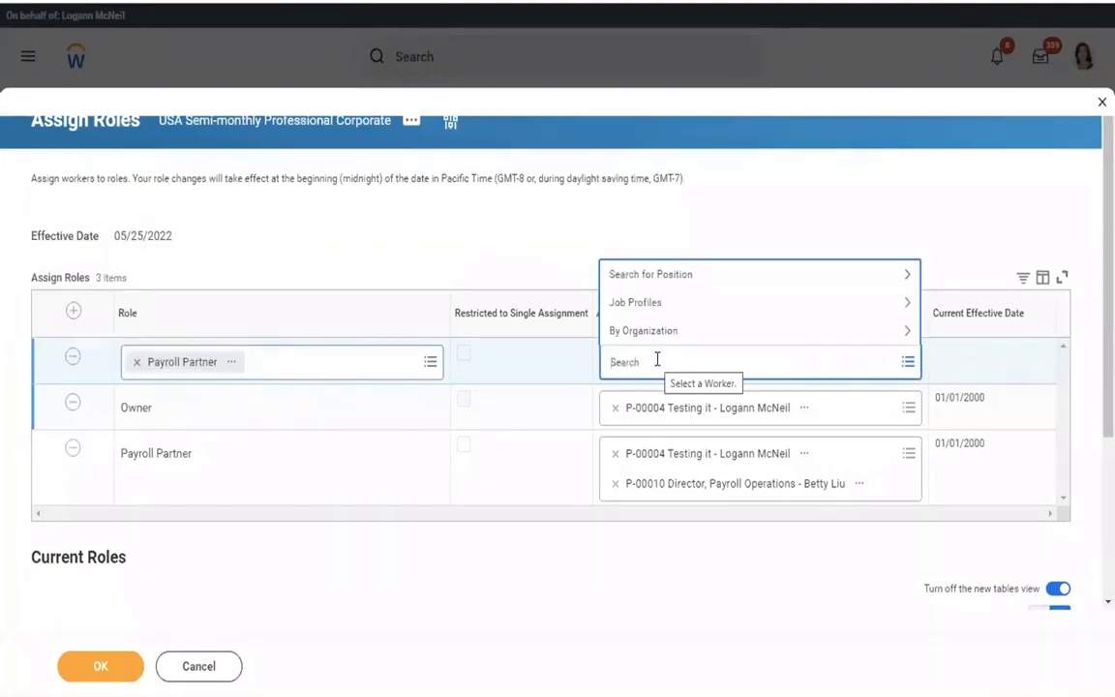
type("logan mc")
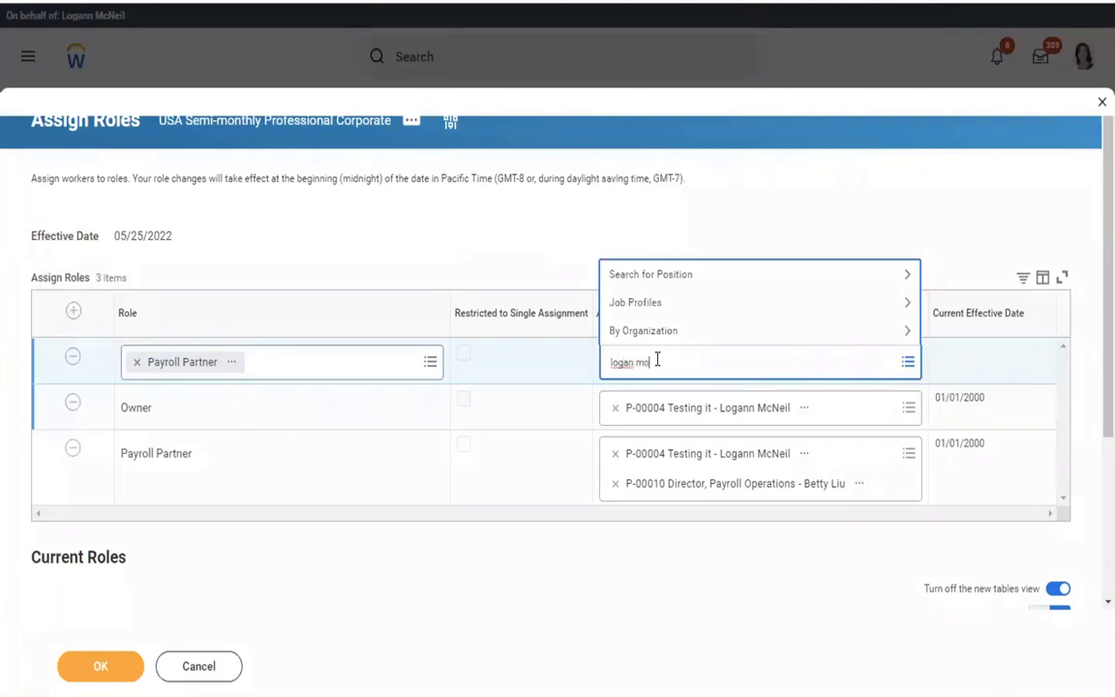
key("Return")
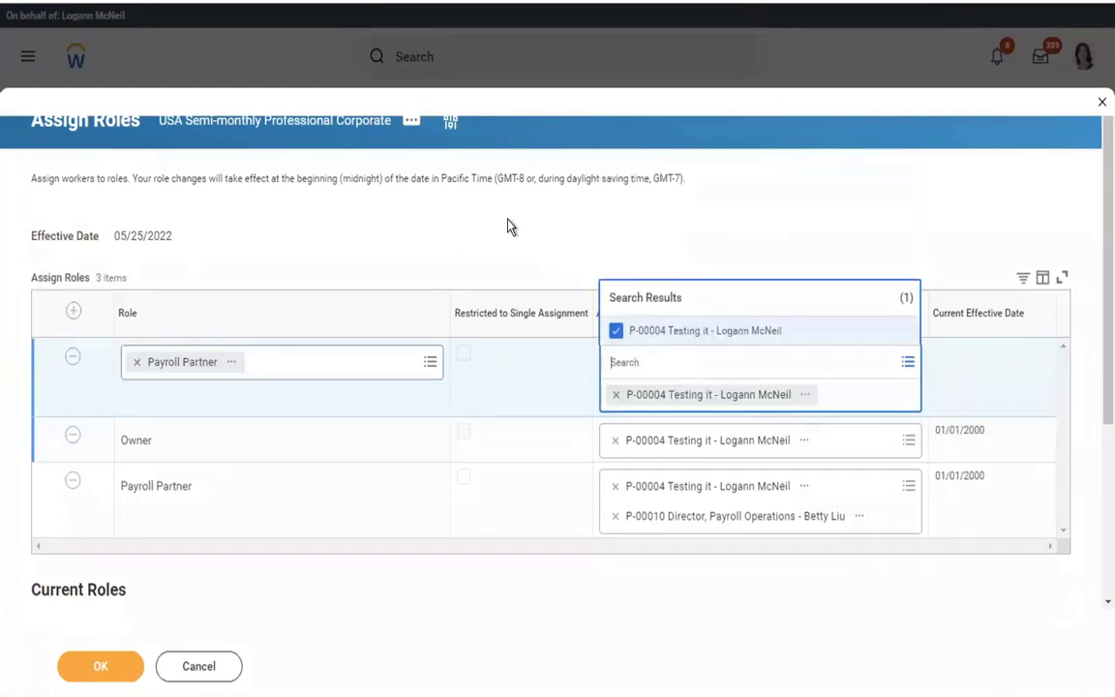
left_click(510, 226)
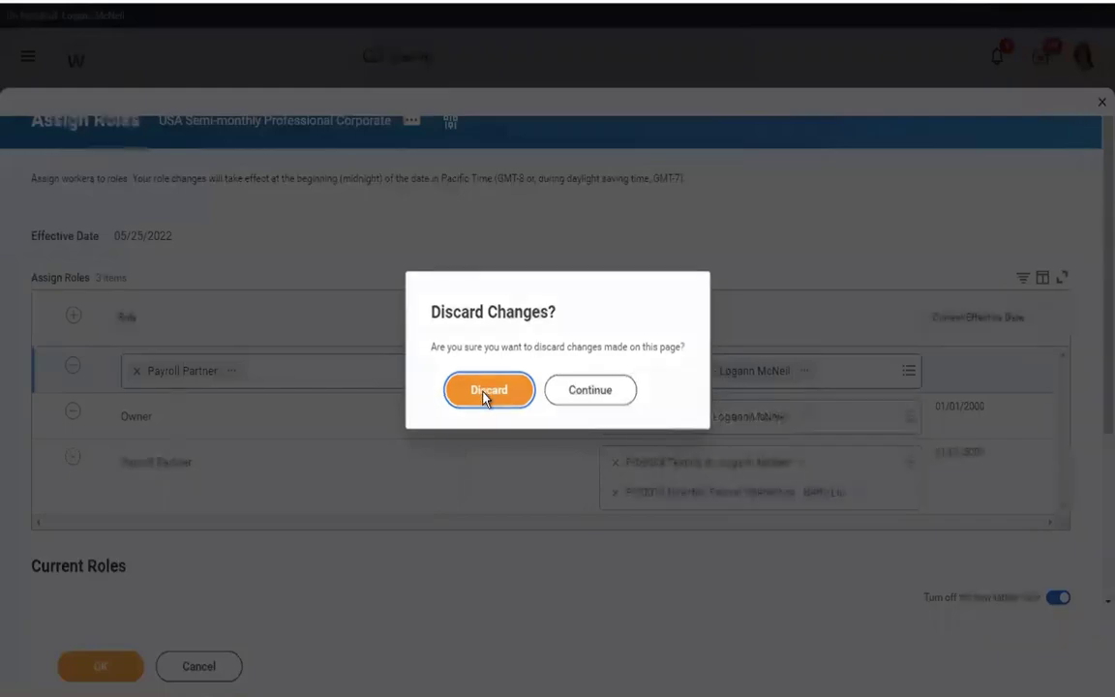
left_click(484, 395)
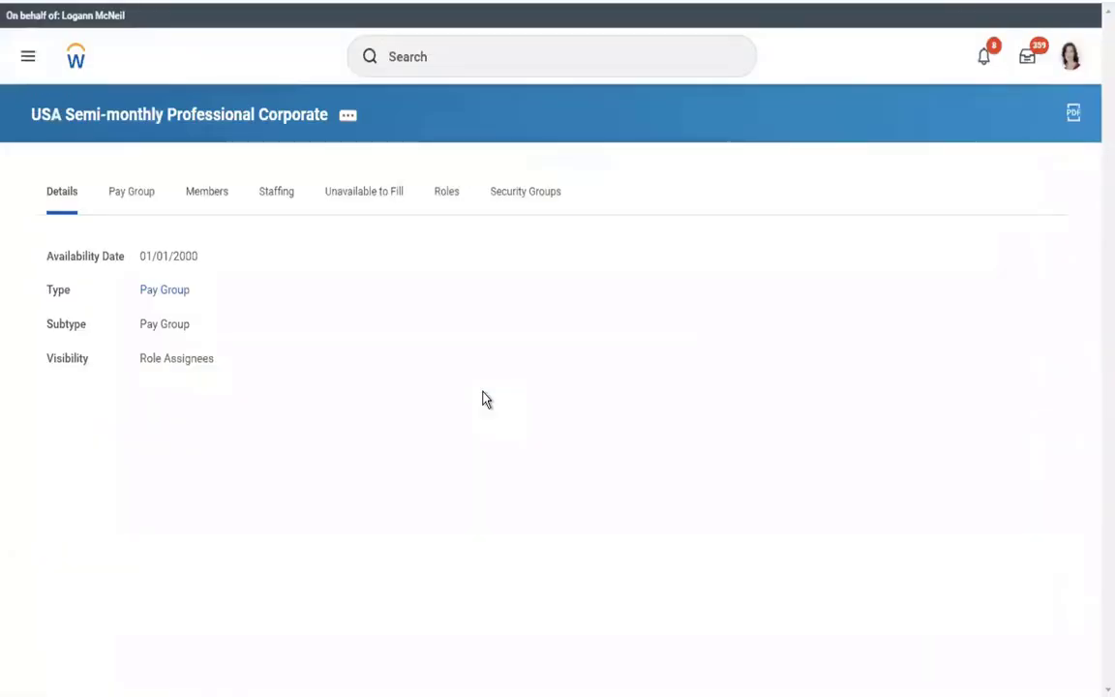
Reopen Assign Roles for the USA Semi-monthly Professional Corporate pay group with effective date 05/25/2022.
left_click(351, 118)
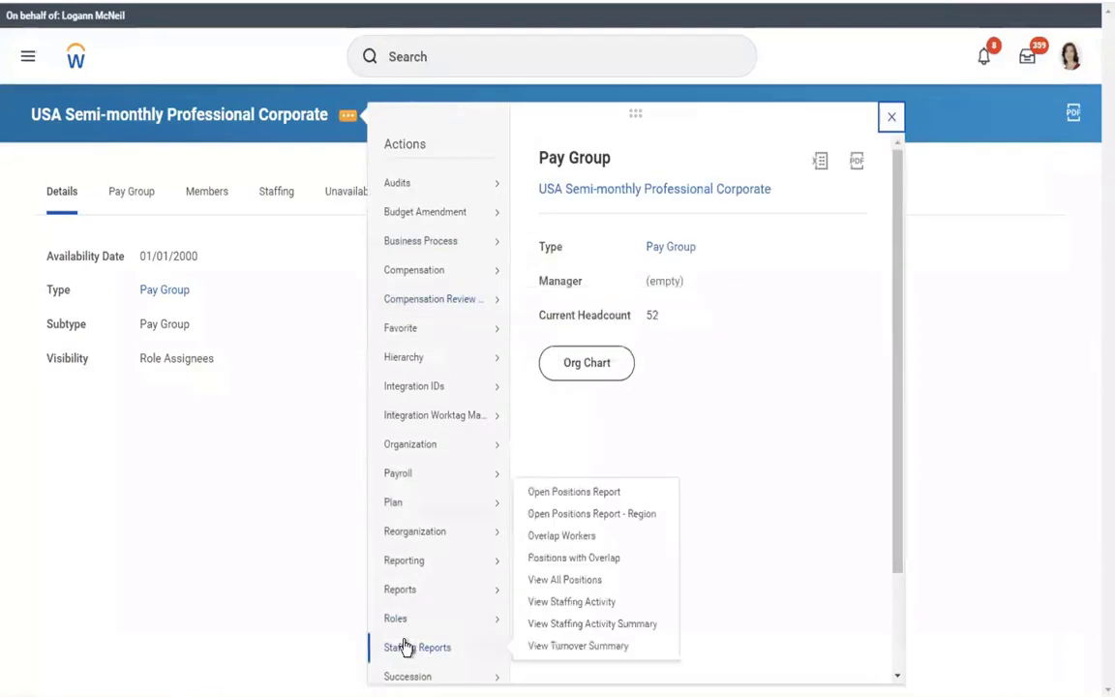
mouse_move(398, 619)
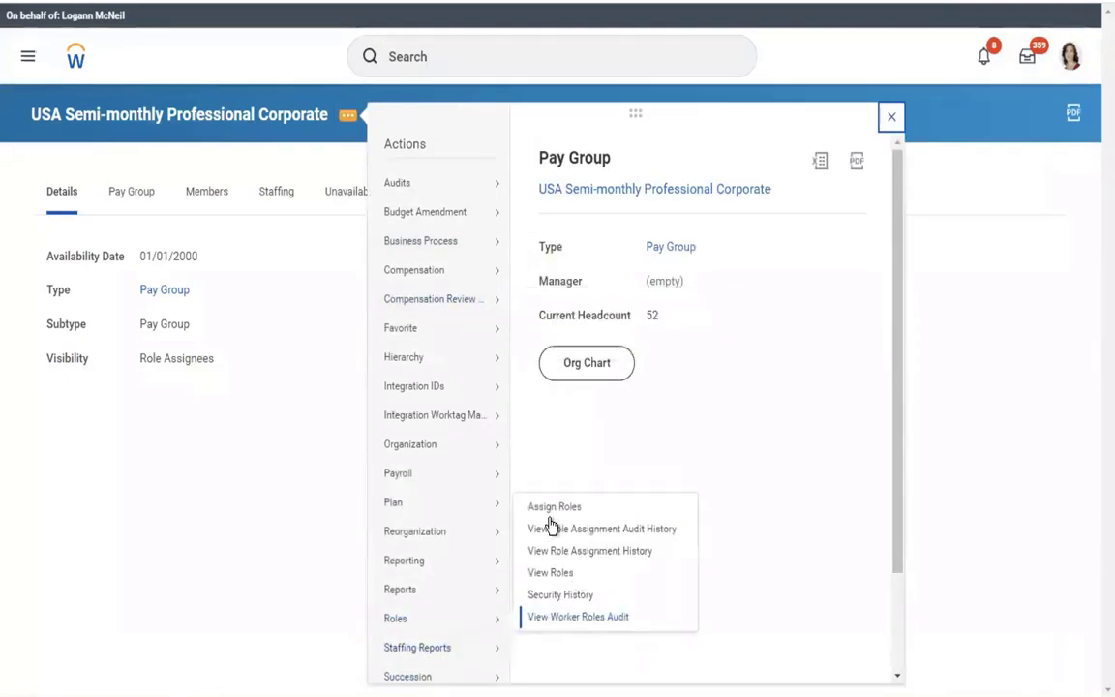
left_click(620, 515)
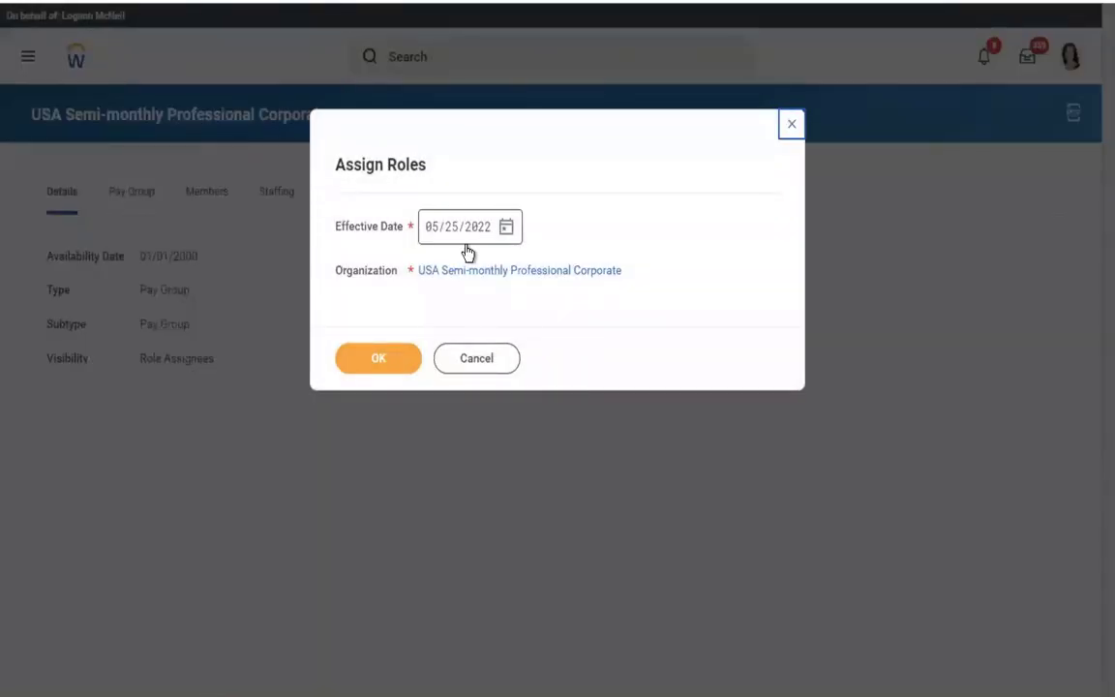
left_click(373, 360)
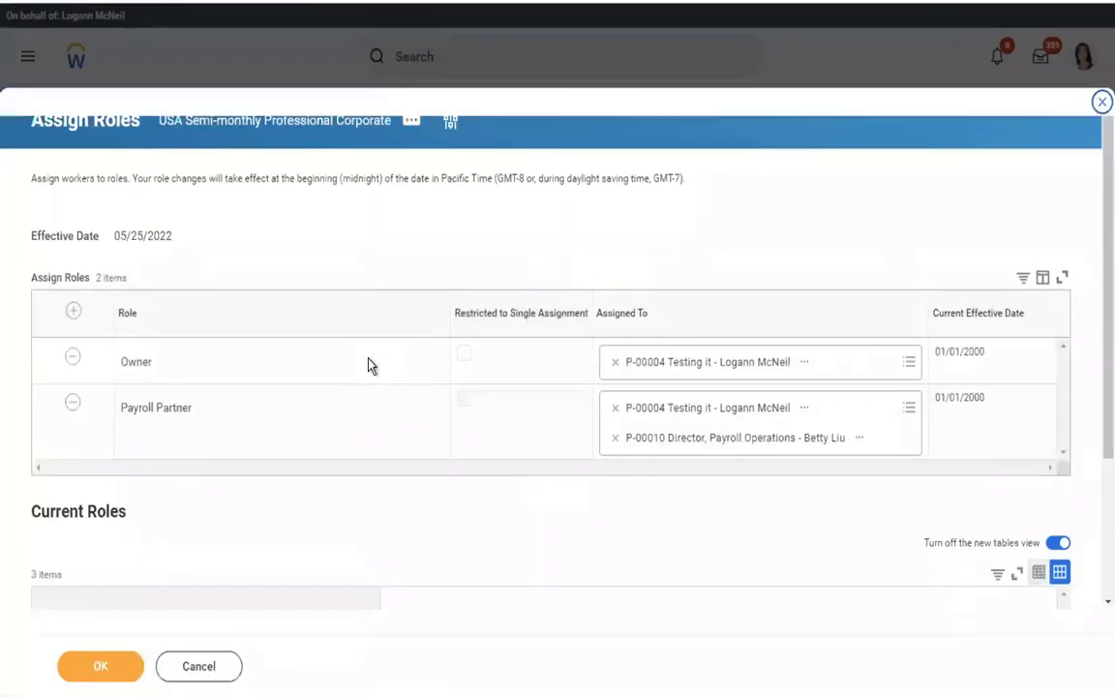
Add an empty role row, look for a role with "payr", and discard the changes to return to the pay group.
left_click(73, 315)
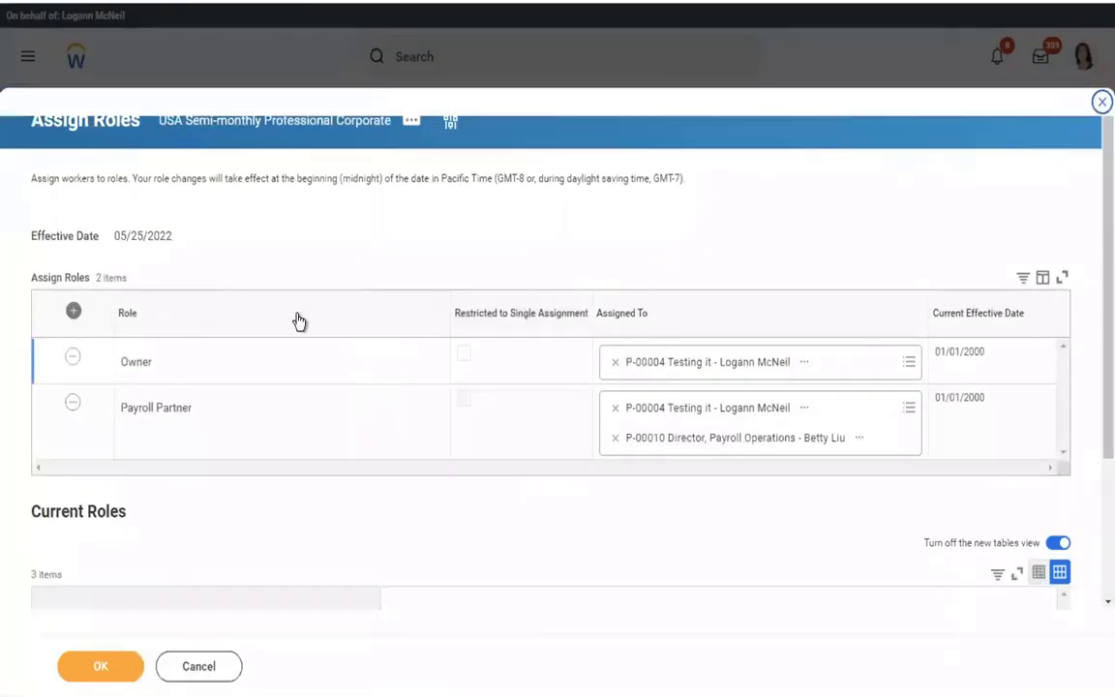
left_click(198, 364)
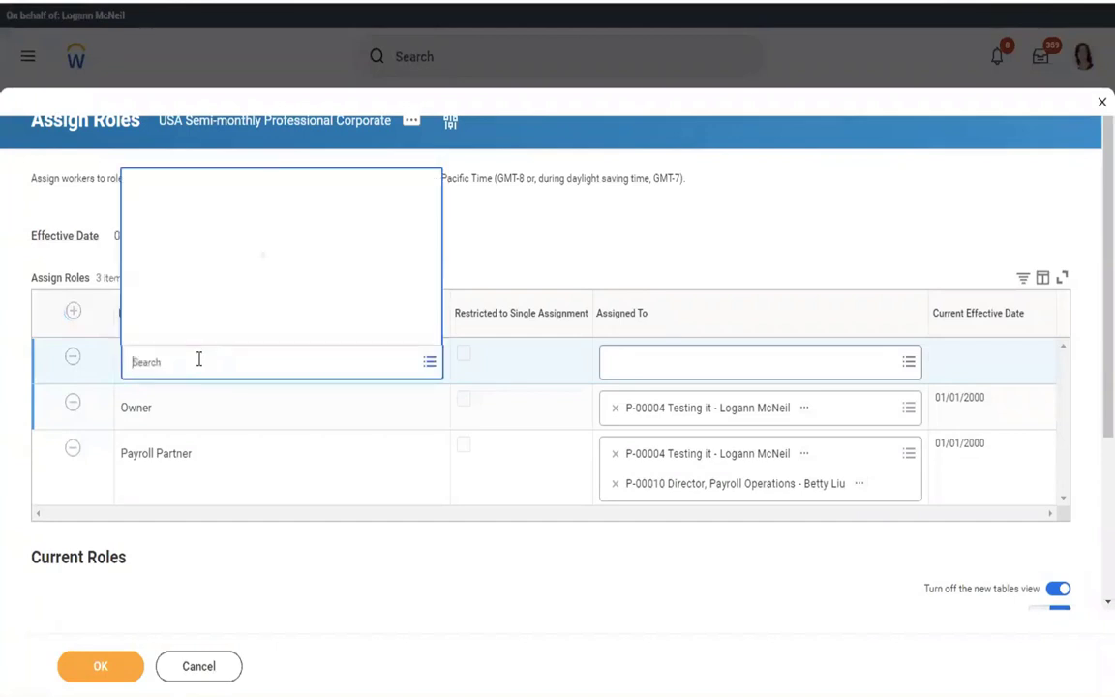
type("payr")
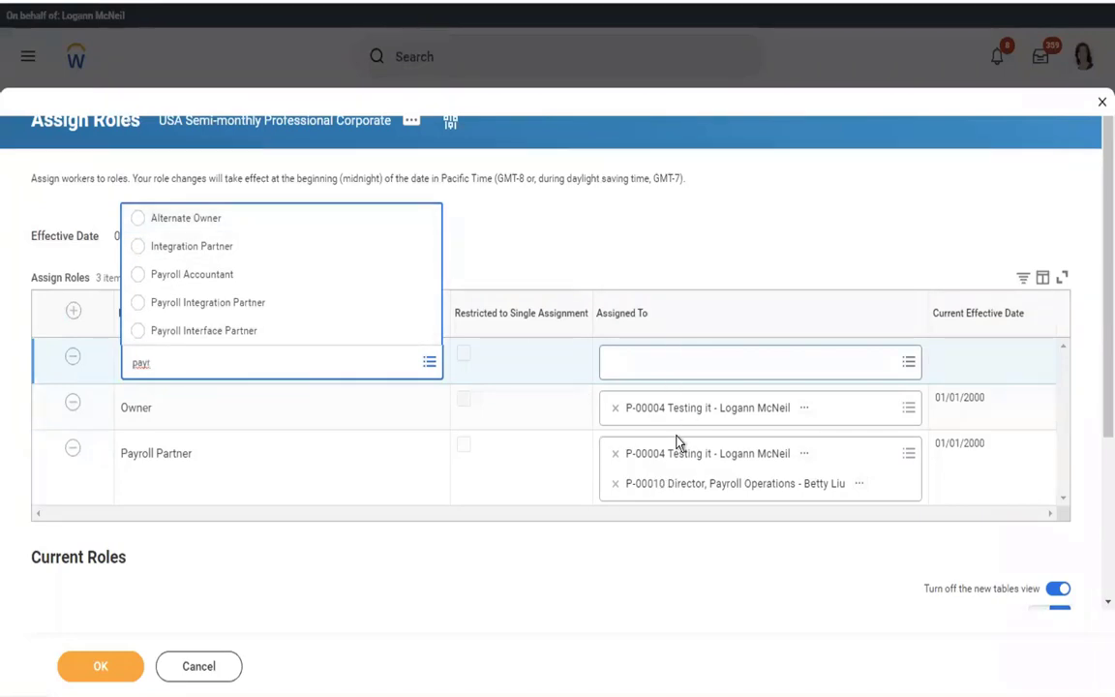
left_click(574, 245)
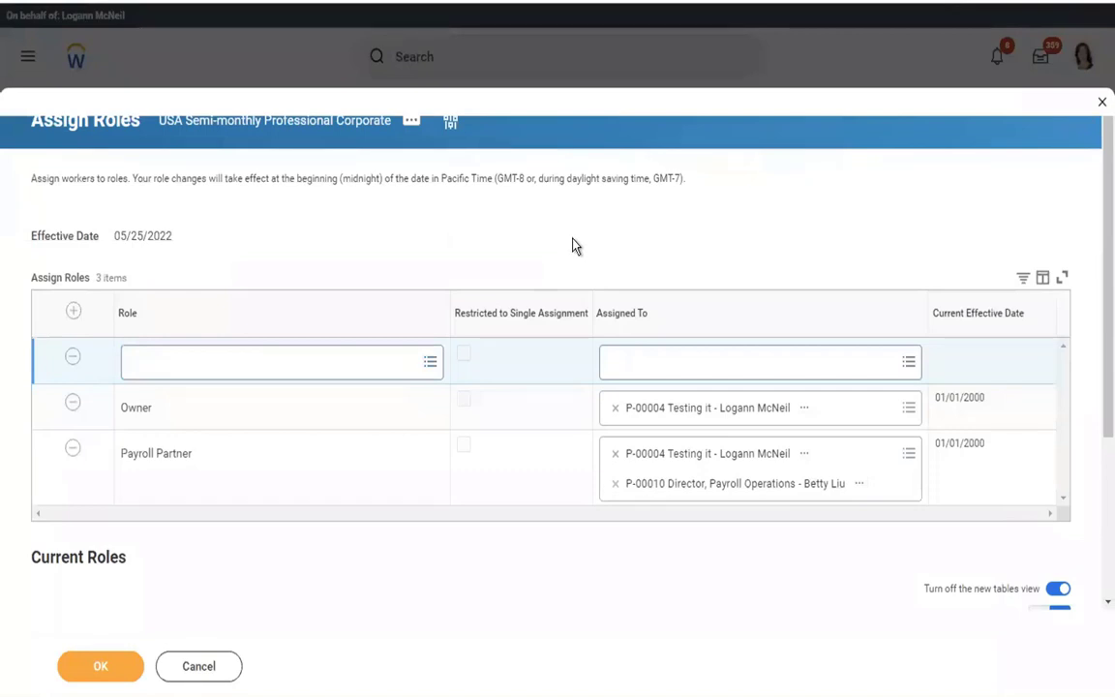
left_click(1099, 104)
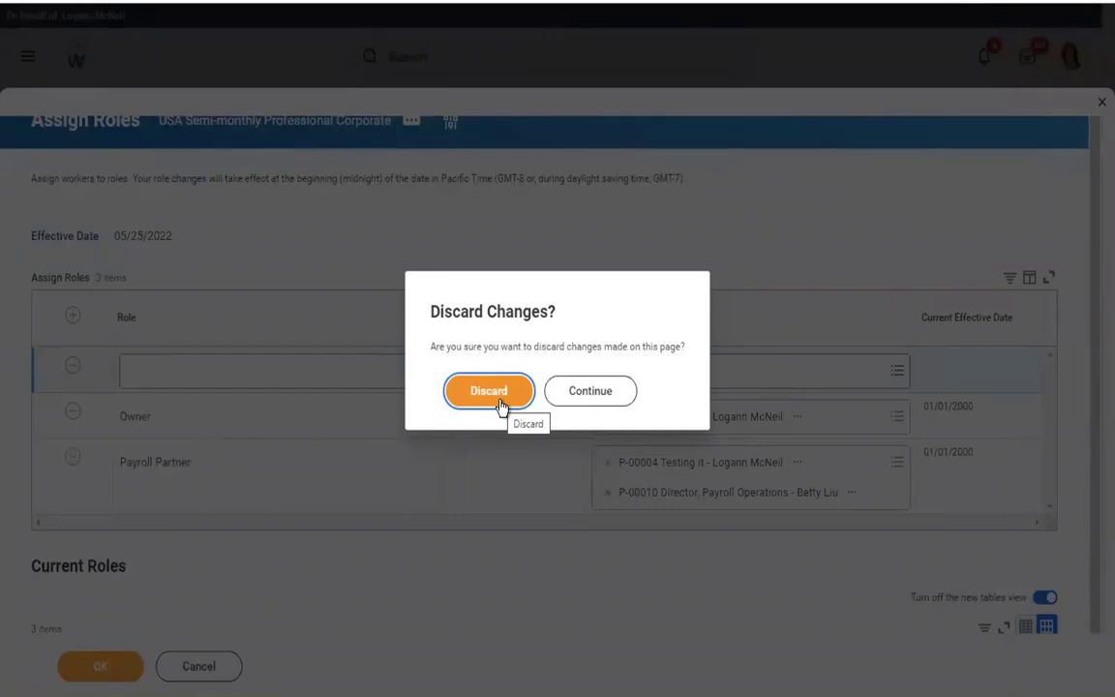
key("XF86AudioRaiseVolume")
key("XF86AudioRaiseVolume")
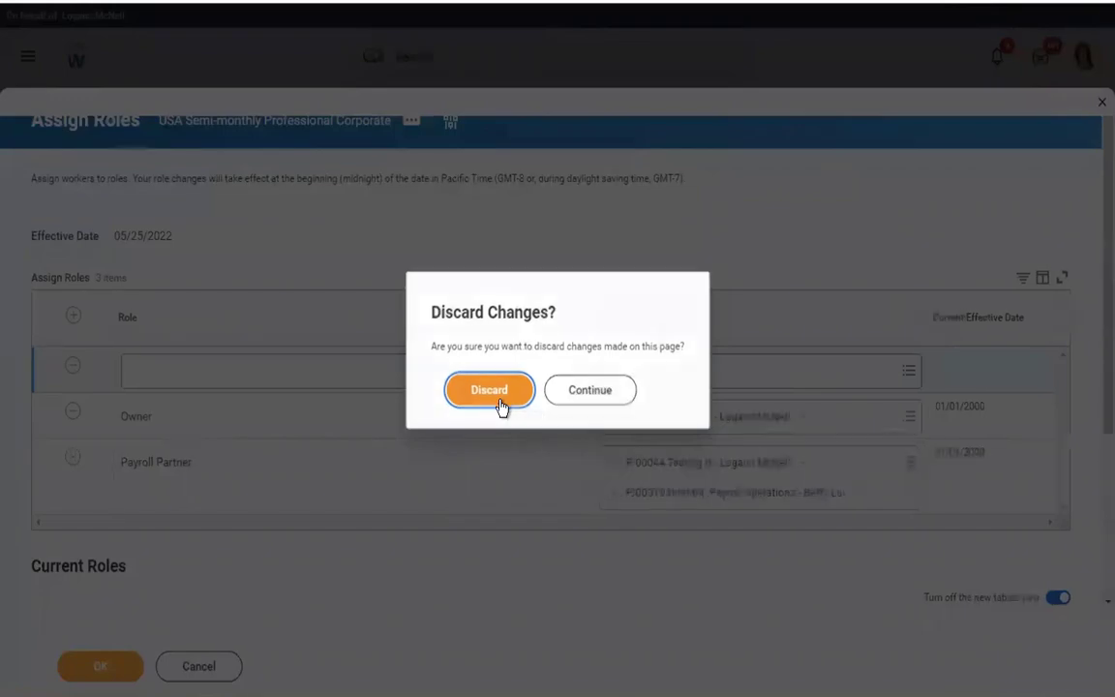
left_click(494, 391)
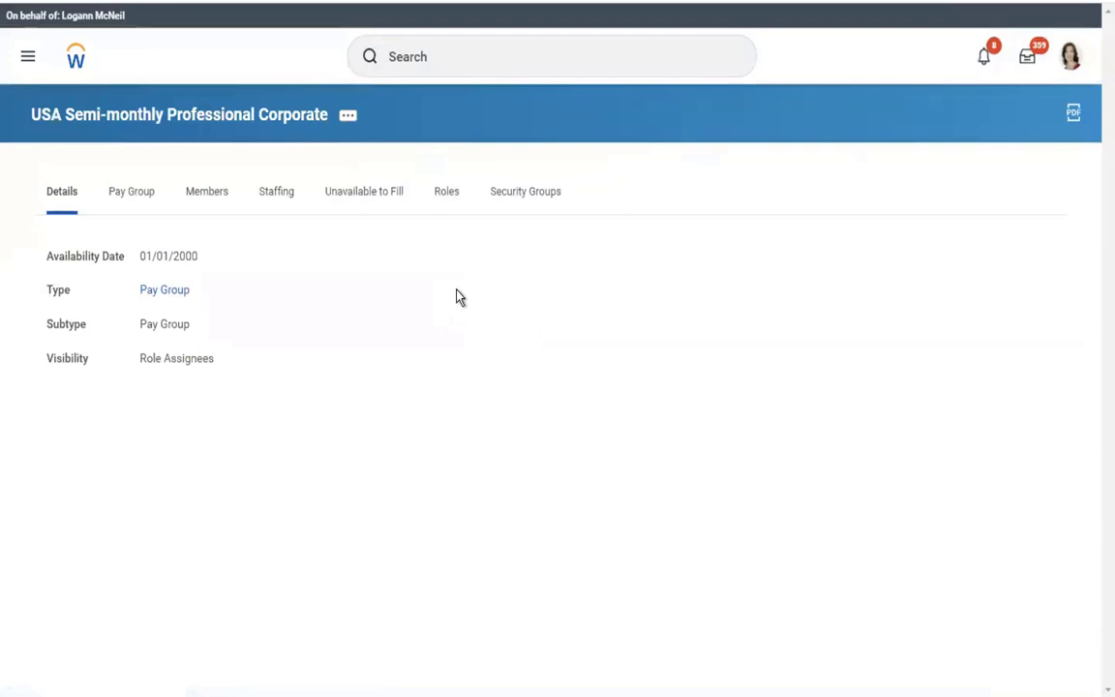
Search for "maintain sec perm" and open the Maintain Permissions for Security Group task.
left_click(438, 56)
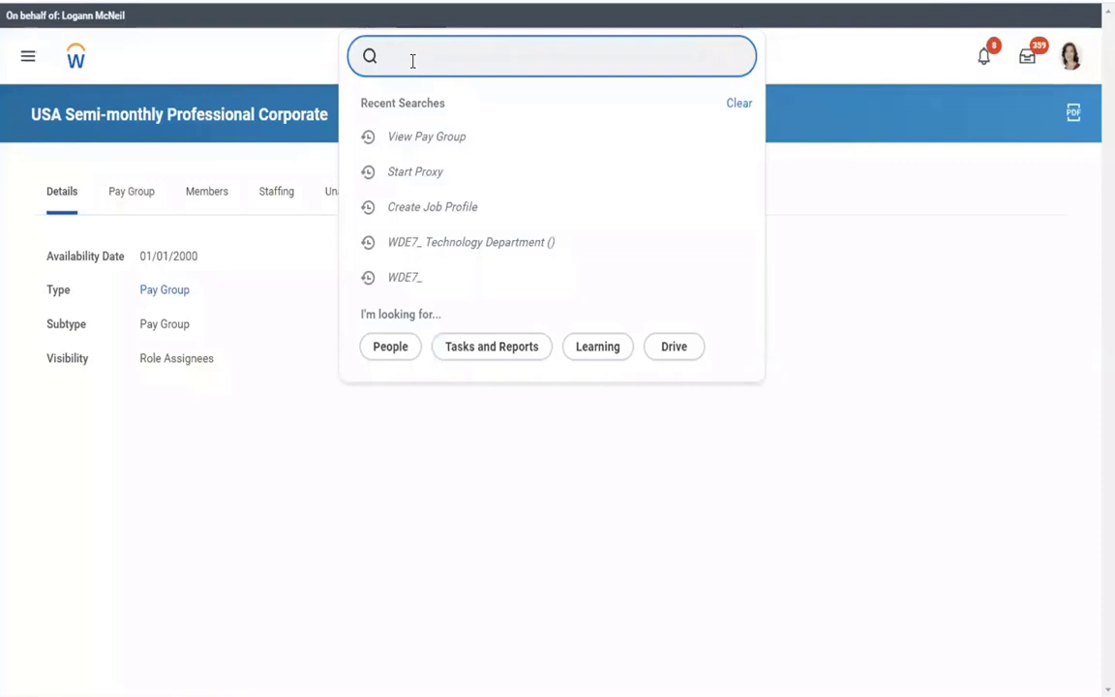
type("view")
key("BackSpace")
key("BackSpace")
key("BackSpace")
key("BackSpace")
type("maintain sec perm")
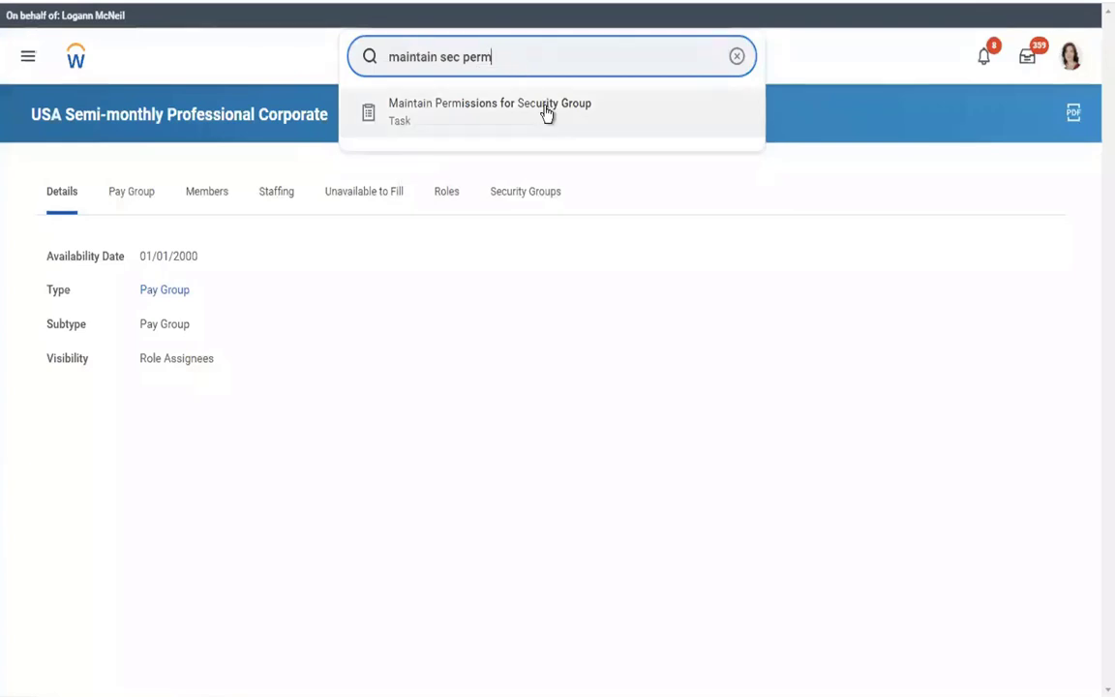
left_click(496, 114)
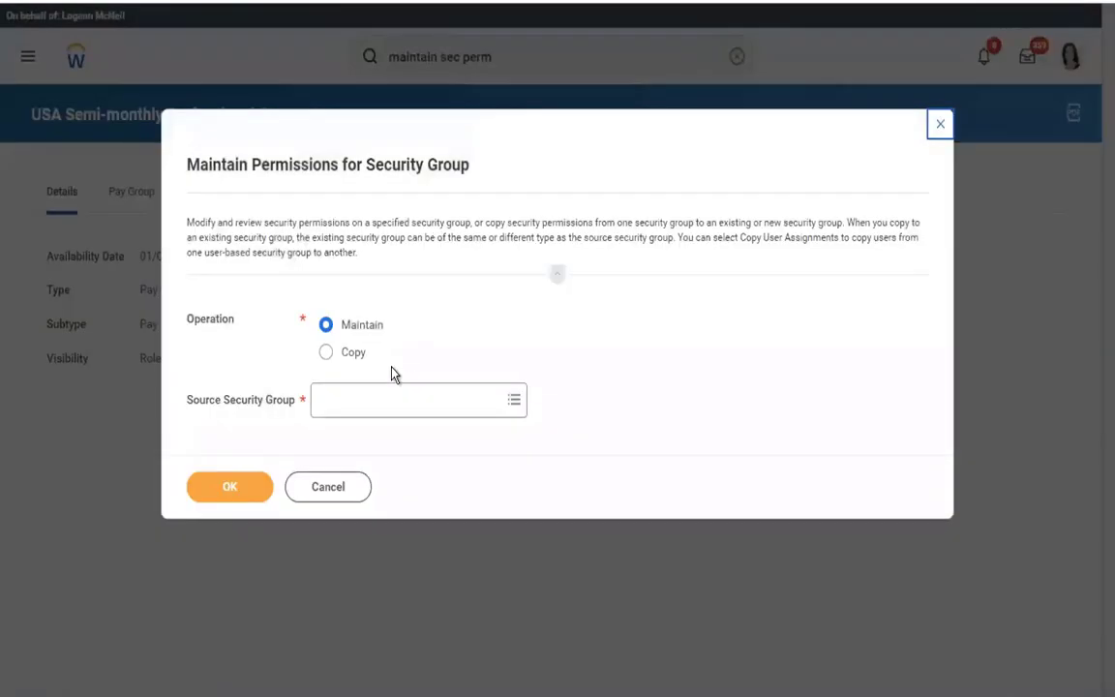
Select Payroll Partner as the source security group for the Maintain operation and open its permissions.
left_click(360, 398)
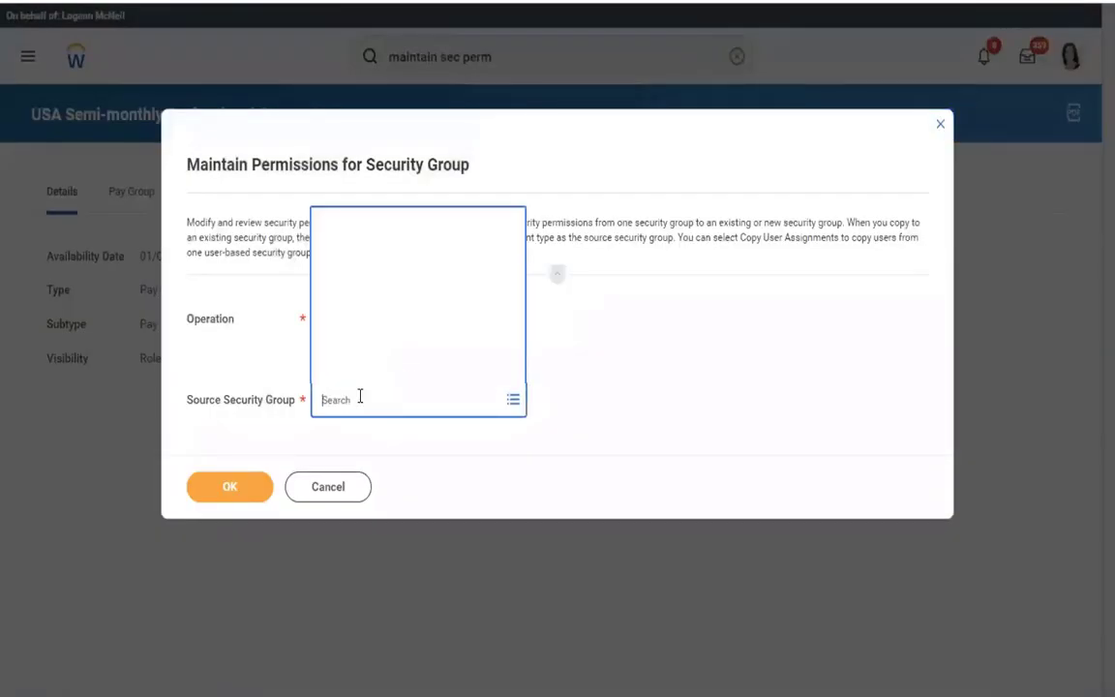
type("payro")
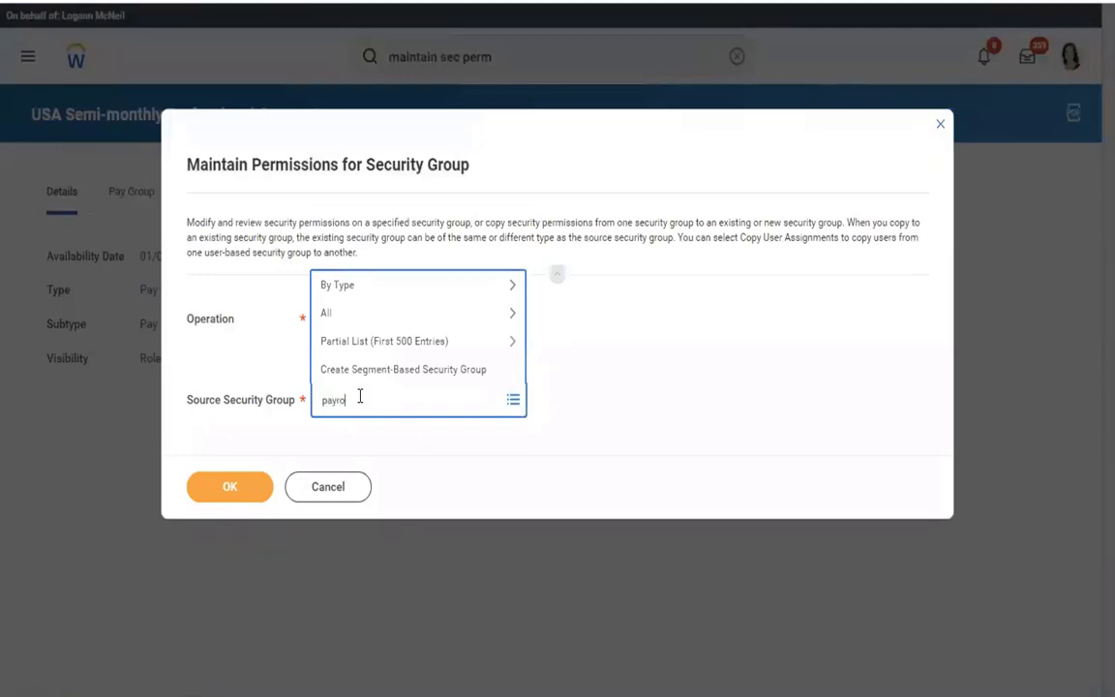
type("ll partner")
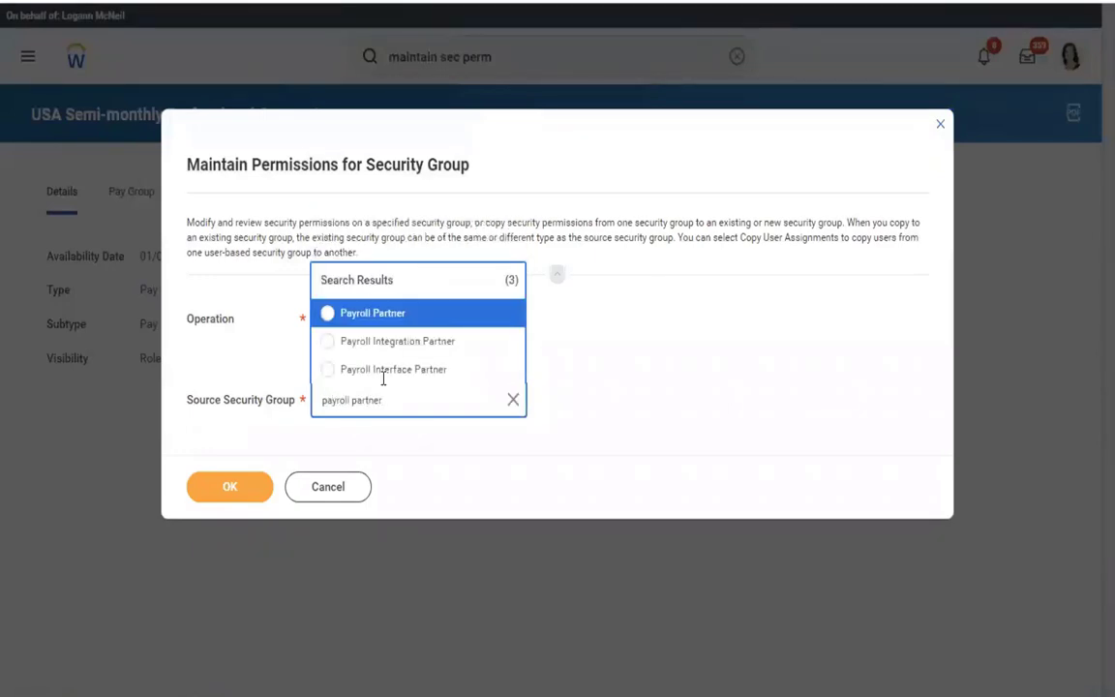
left_click(390, 315)
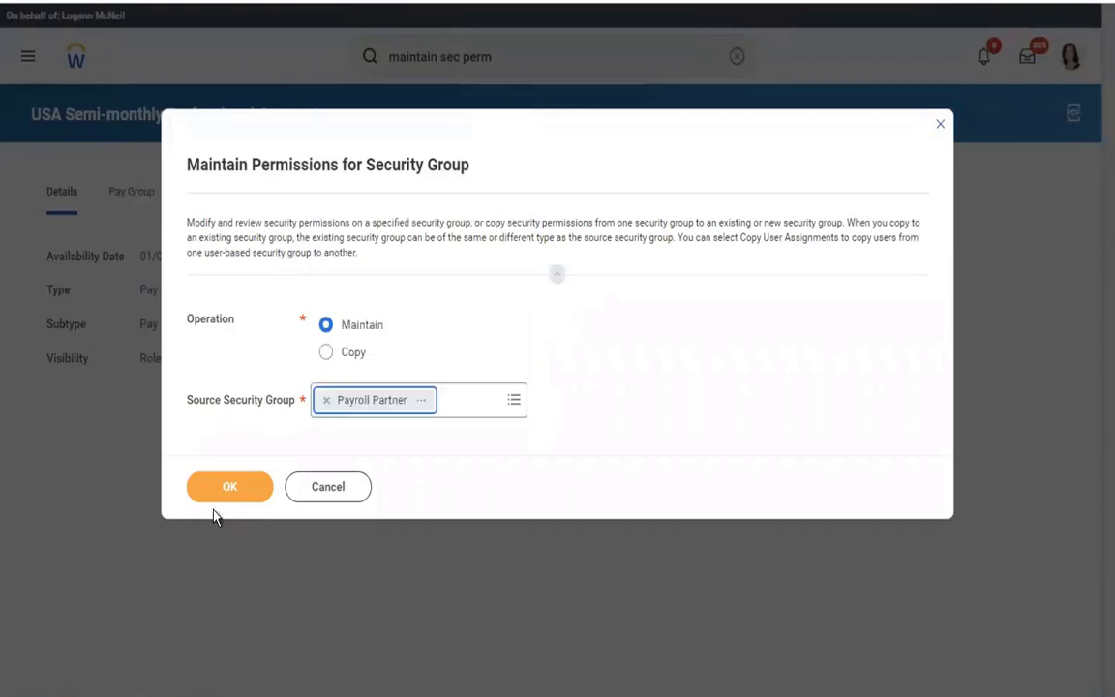
left_click(226, 487)
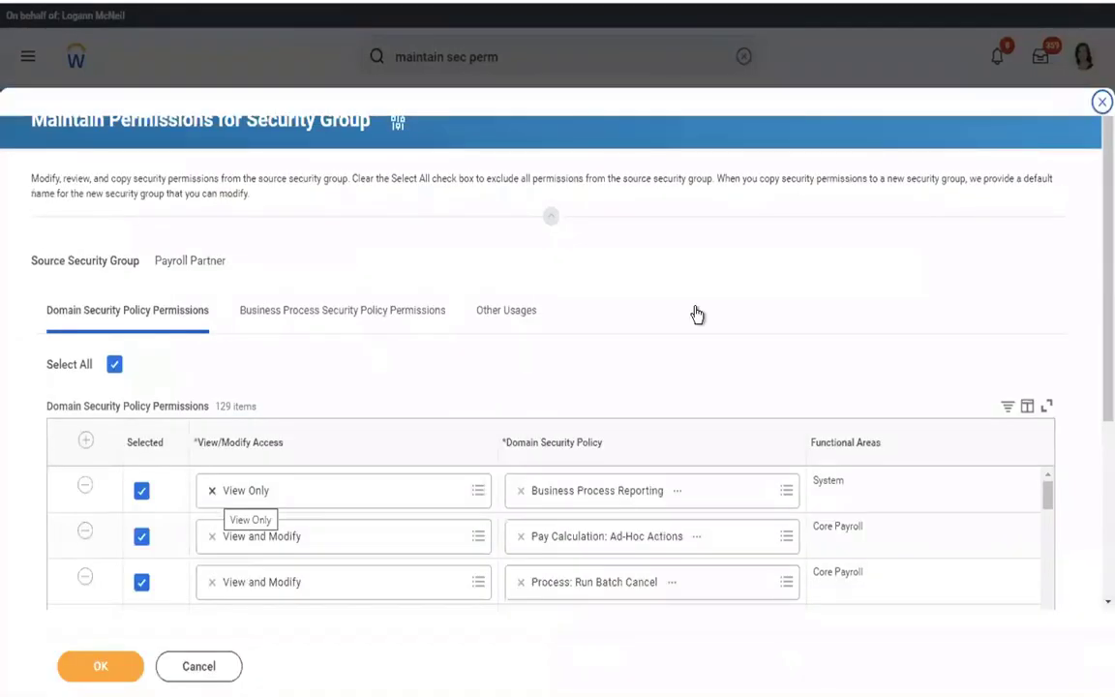
Examine the Payroll Partner group's domain security policy permissions, including the access levels, policies and functional areas.
scroll(838, 281, "down", 5)
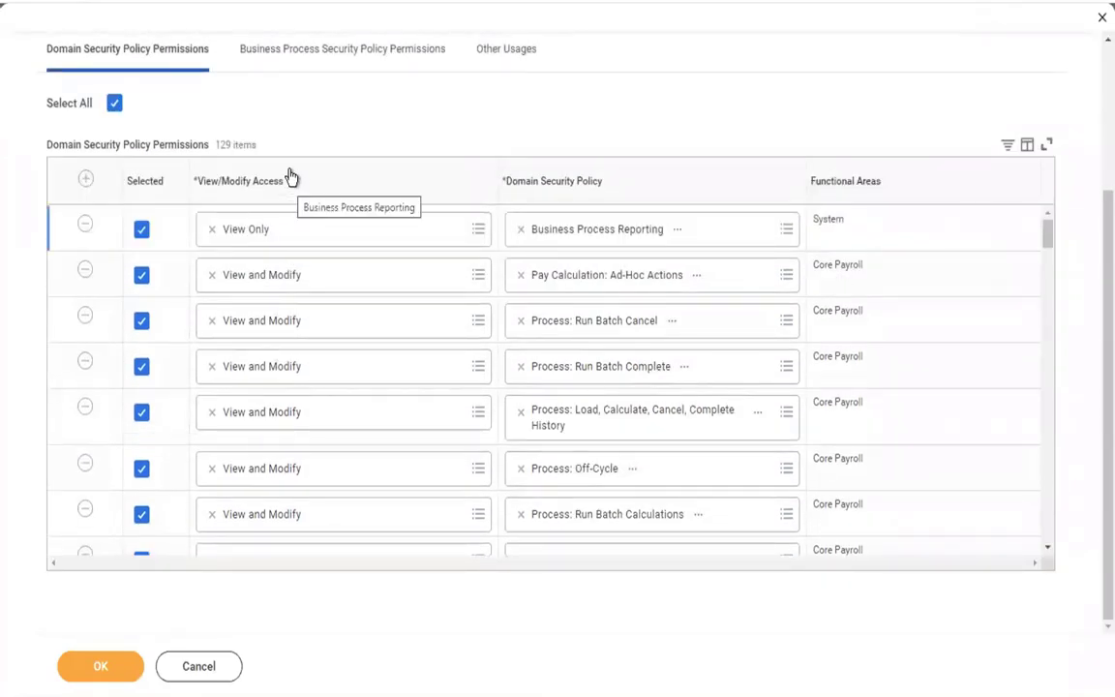
left_click(267, 292)
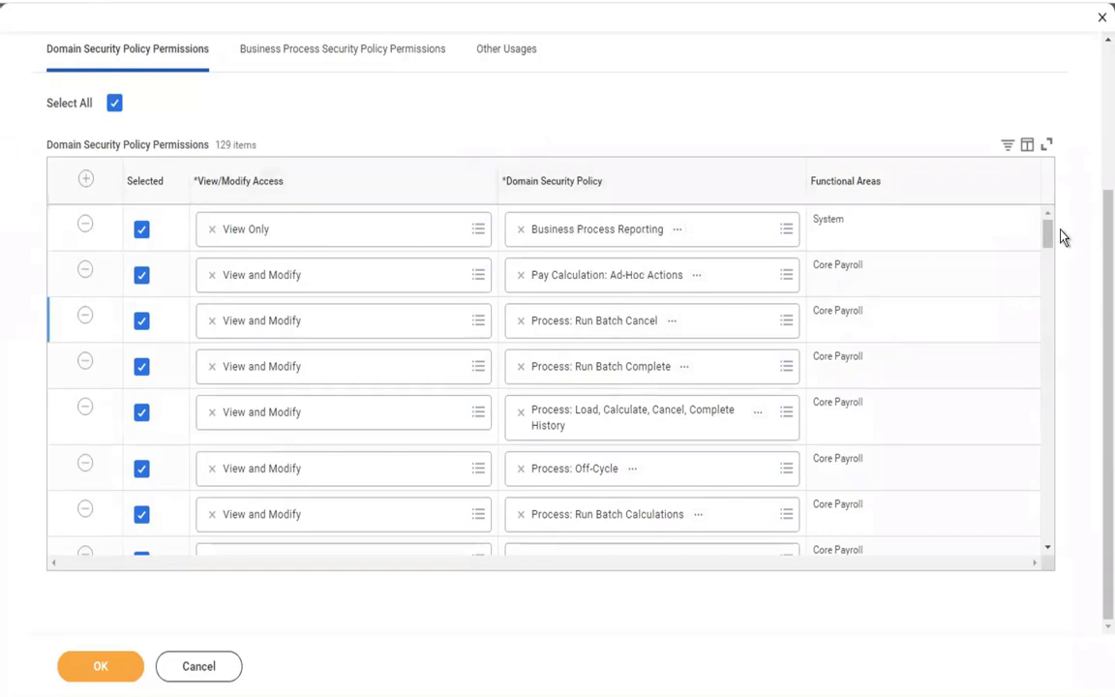
left_click_drag(1046, 234, 1065, 323)
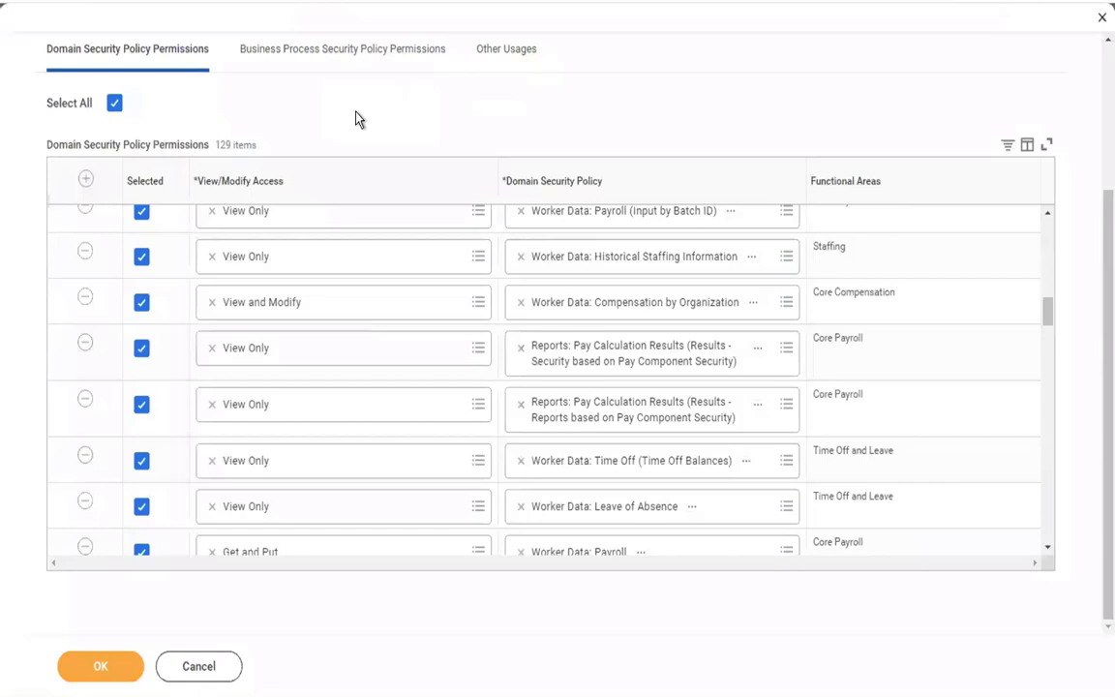
key("XF86AudioRaiseVolume")
key("XF86AudioRaiseVolume")
key("XF86AudioLowerVolume")
key("XF86AudioLowerVolume")
left_click_drag(1053, 341, 1053, 376)
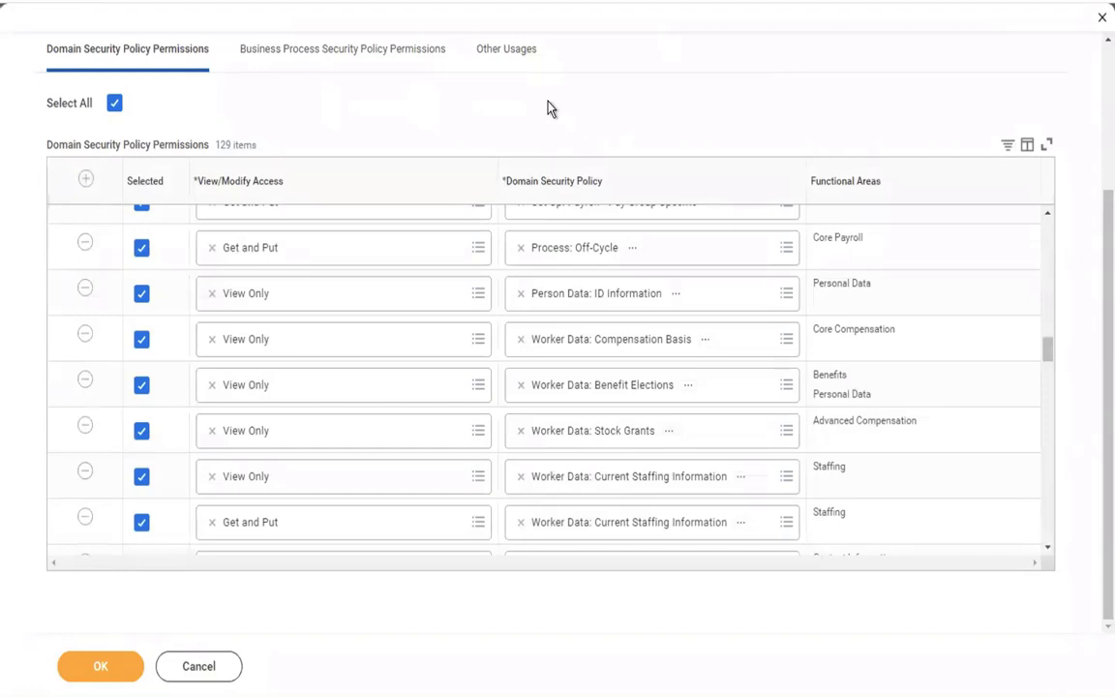
left_click(343, 282)
left_click(259, 523)
left_click(434, 116)
scroll(349, 128, "up", 2)
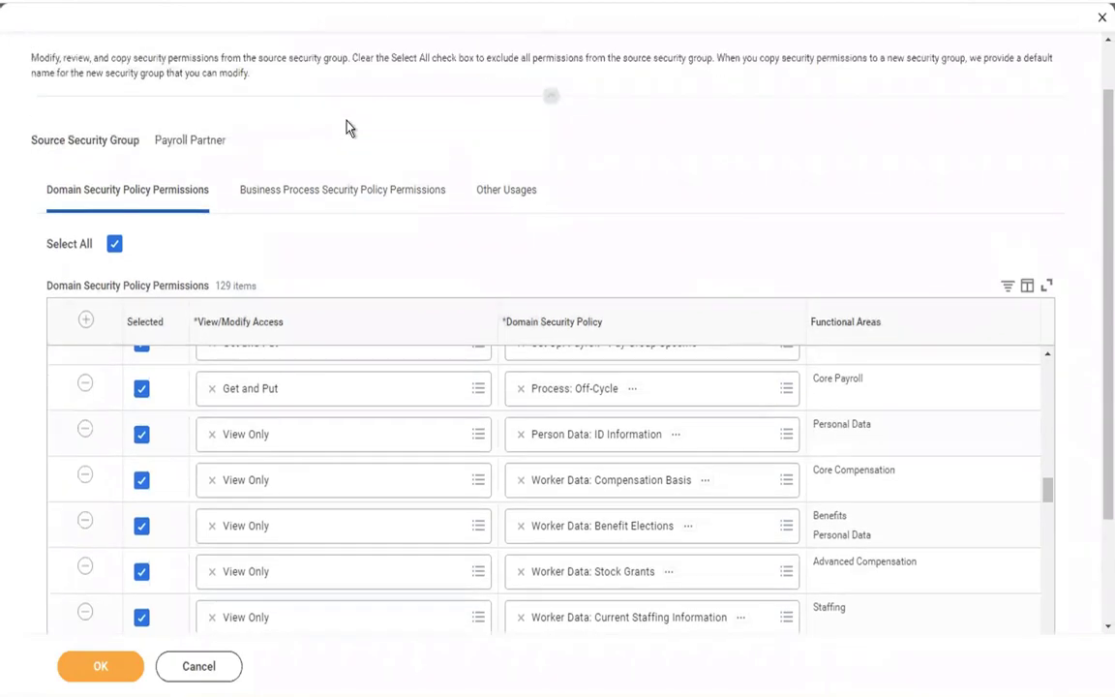
scroll(348, 127, "up", 1)
Switch to the Word notes and add the separate lines "Constained" and "Un costrained" below the numbered list.
key("ctrl+Left")
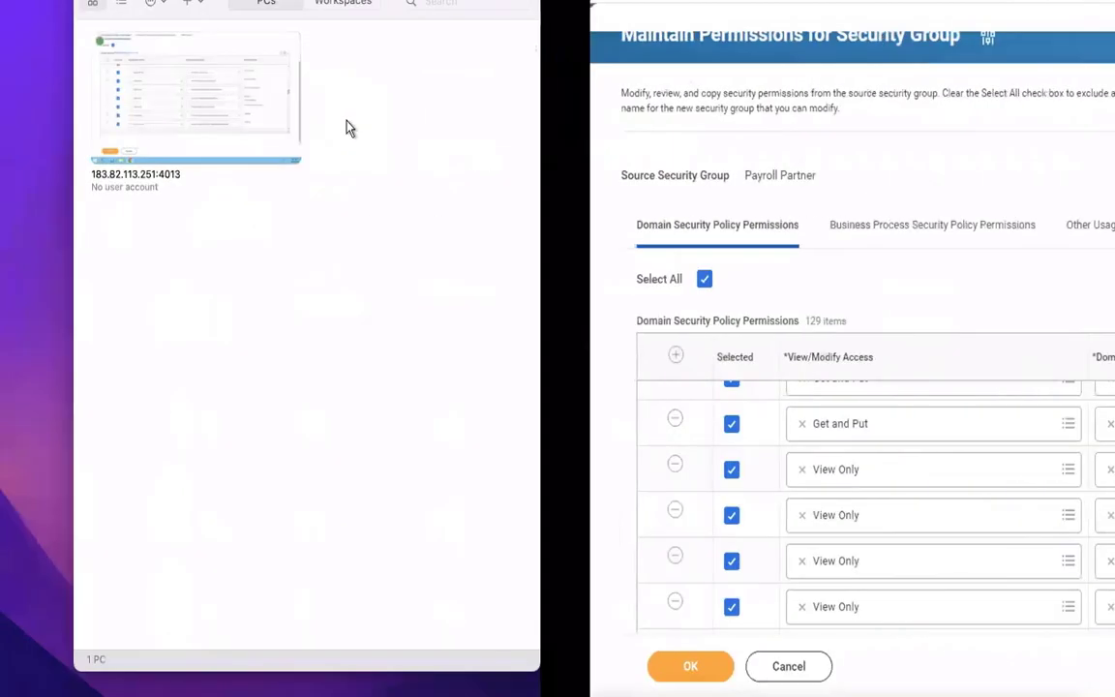
key("ctrl+Right")
key("ctrl+Right")
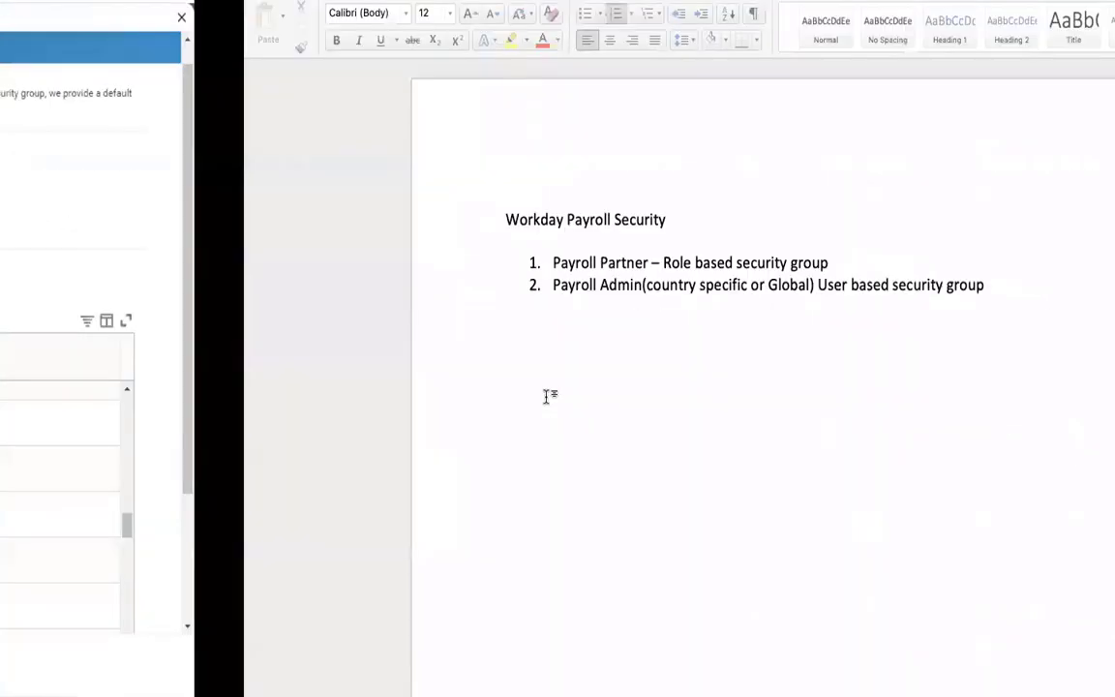
key("Return")
key("Return")
key("Return")
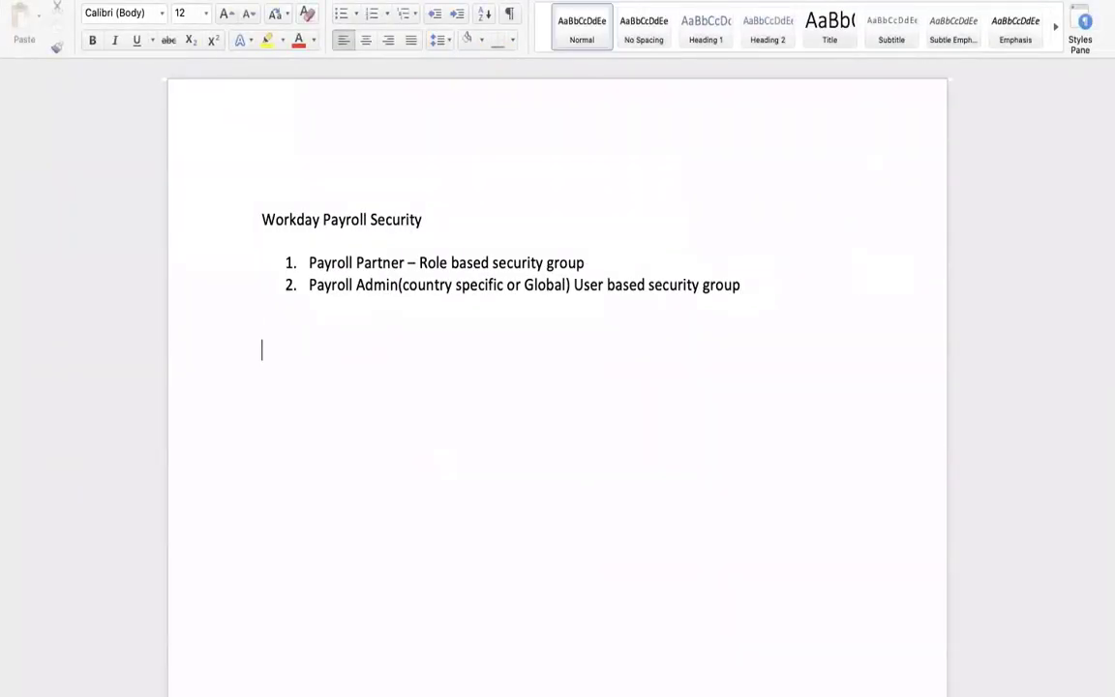
key("Return")
key("Return")
type("Constained")
key("Return")
key("Return")
key("Return")
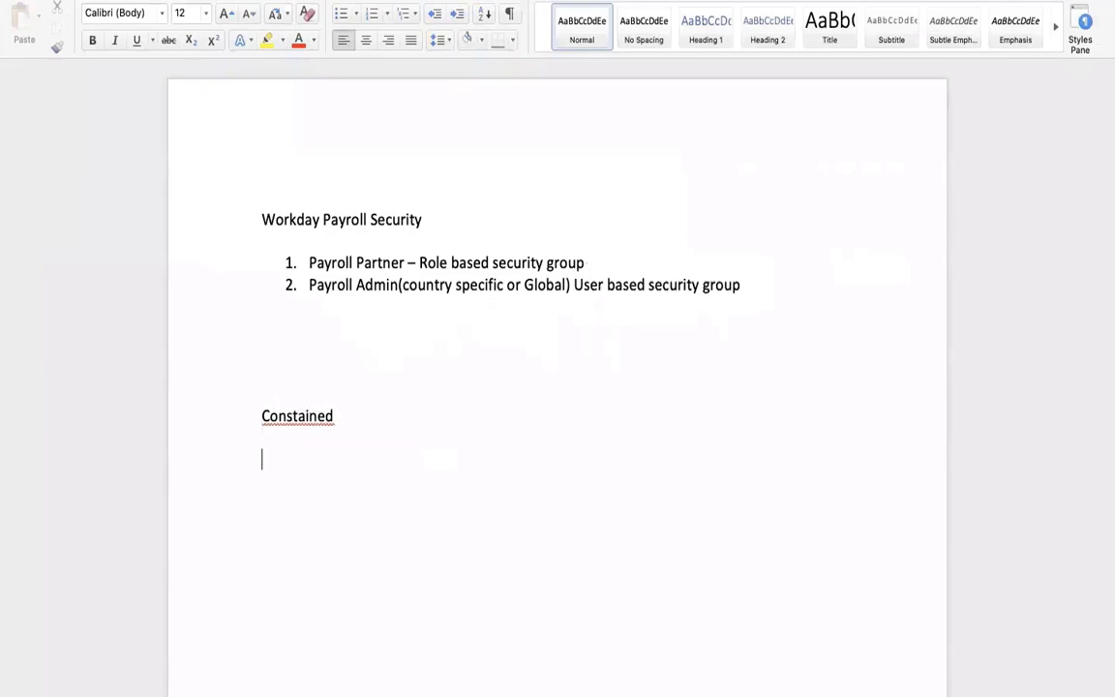
type("Un costrained")
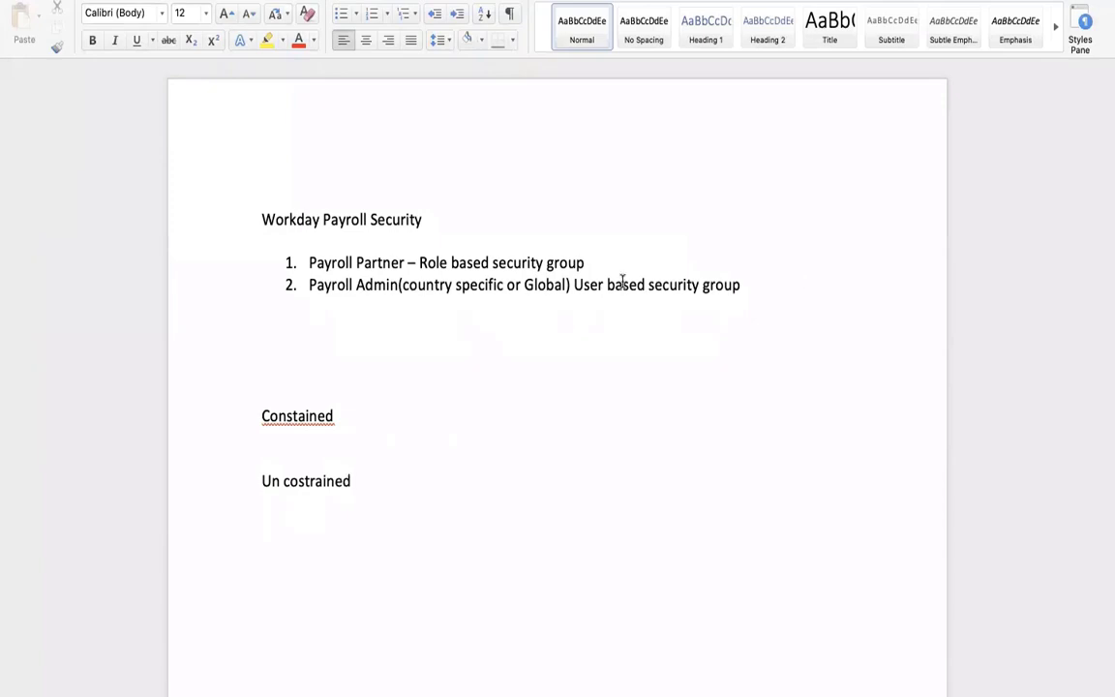
Correct the spelling of the two new lines to "Constrained" and "Un constrained".
right_click(334, 414)
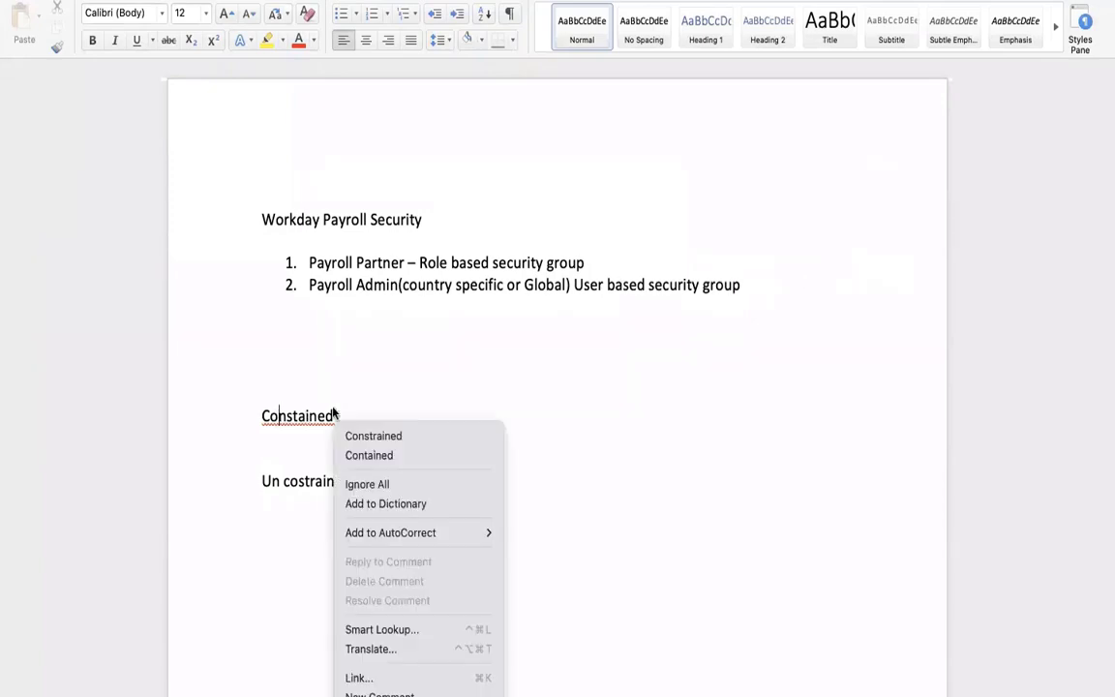
left_click(374, 435)
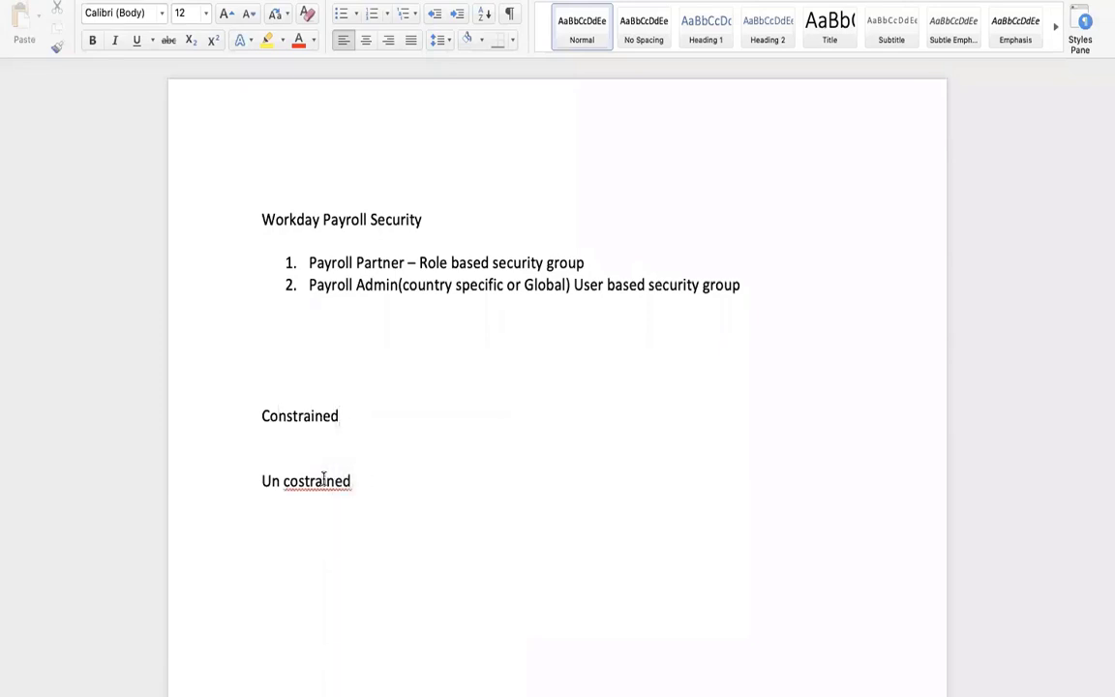
right_click(324, 480)
left_click(371, 436)
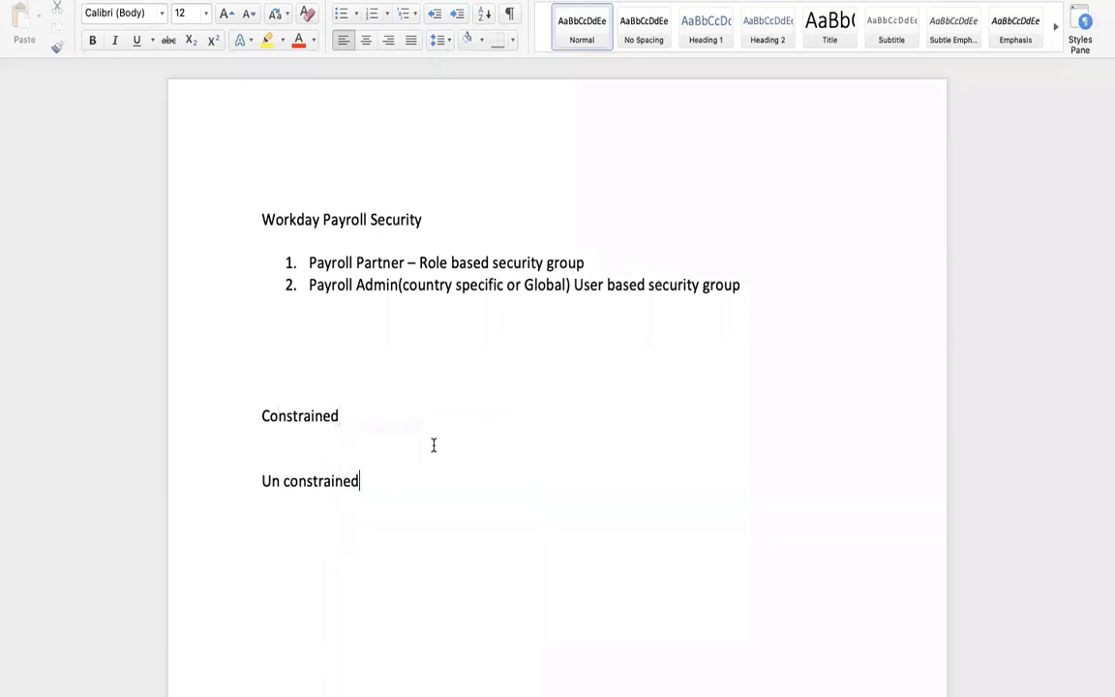
Add three separate lines reading "A", "B" and "C" below "Un constrained".
key("Return")
key("Return")
type("A")
key("Return")
type("B")
key("Return")
type("C")
Append "- PAYROLL PARTNER" to the "Constrained" line.
left_click(345, 414)
type("- PAY RI")
key("BackSpace")
key("BackSpace")
key("BackSpace")
type("ROLL")
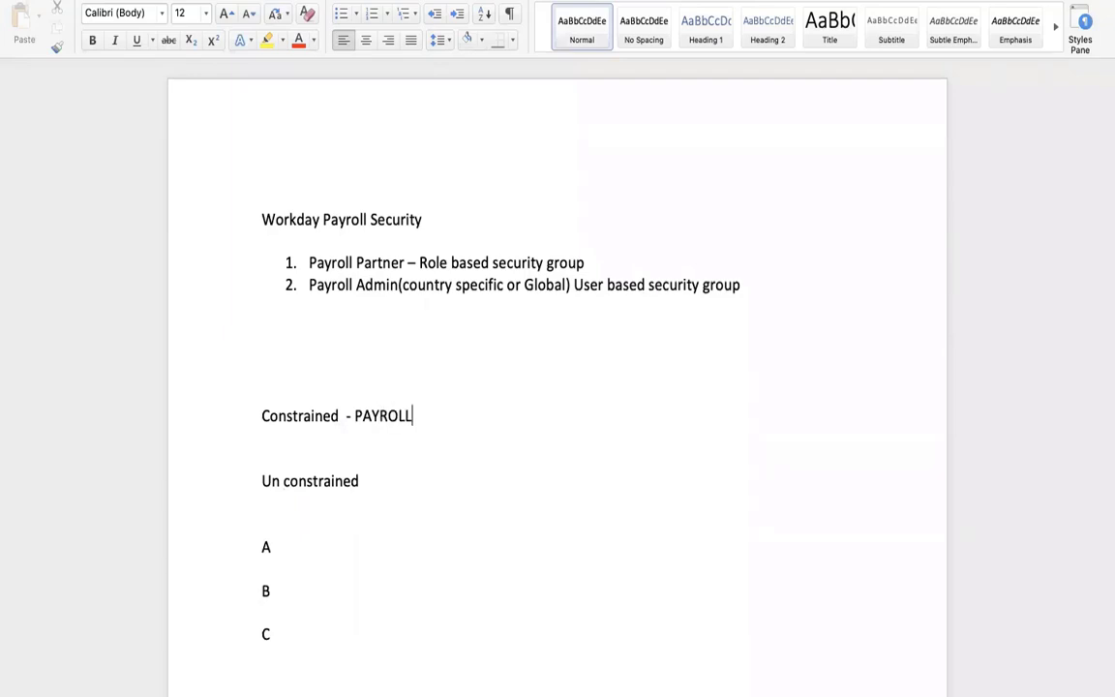
type(" PARTNER")
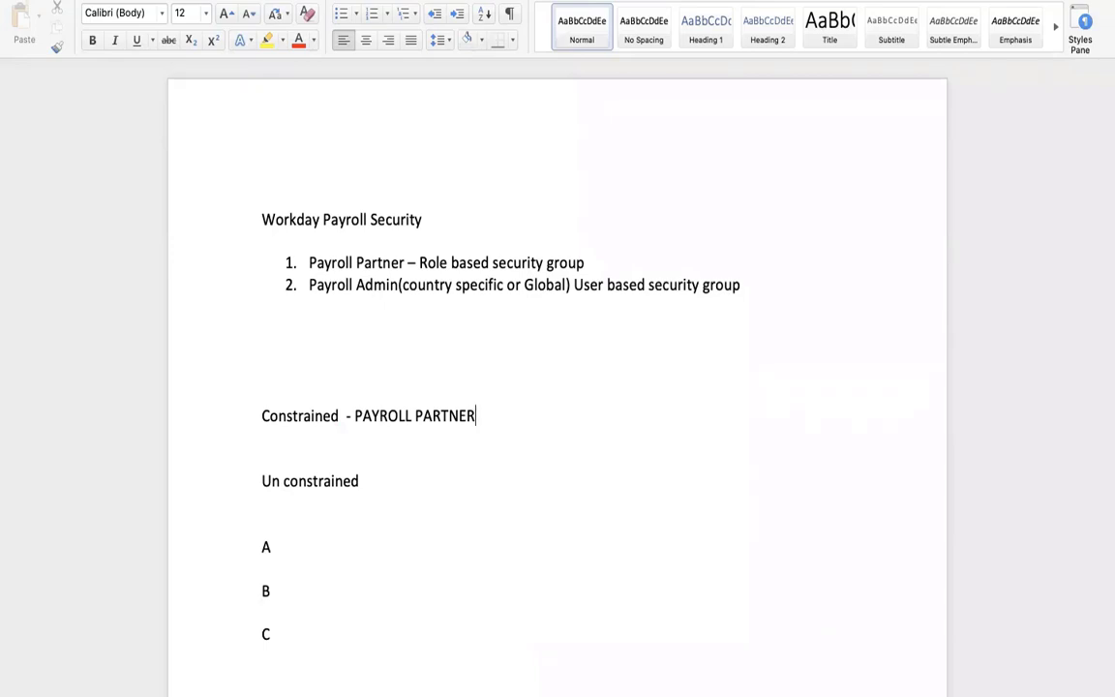
Copy "PAYROLL PARTNER" from the "Constrained" line and paste it after each of the letters A, B and C.
left_click_drag(475, 415, 361, 415)
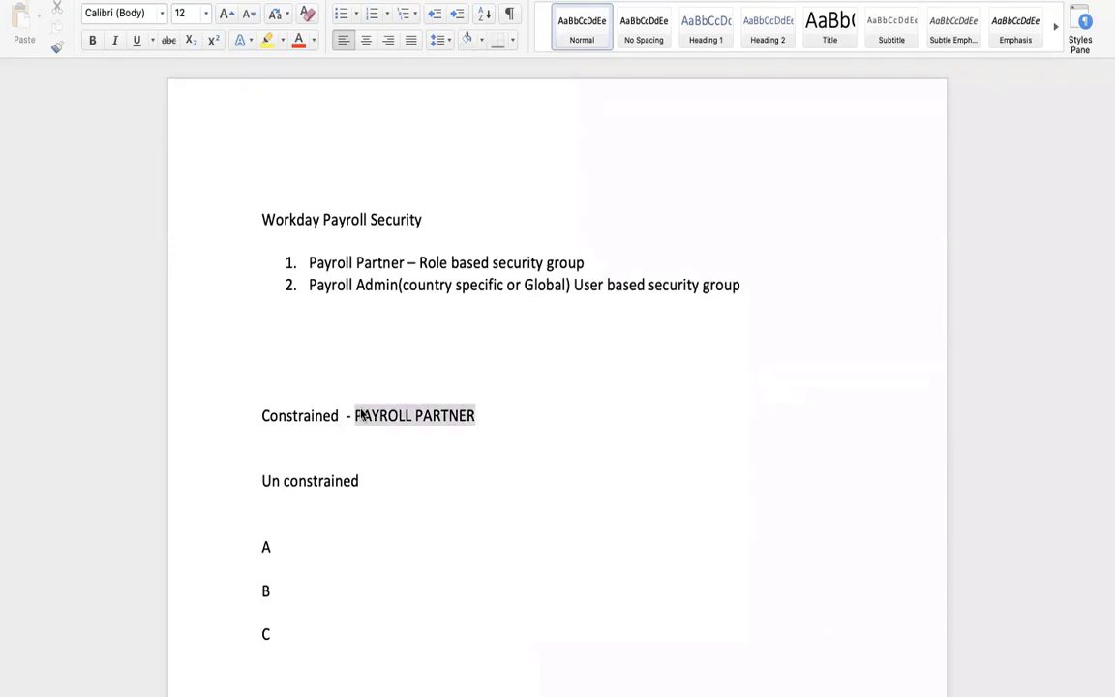
key("ctrl+c")
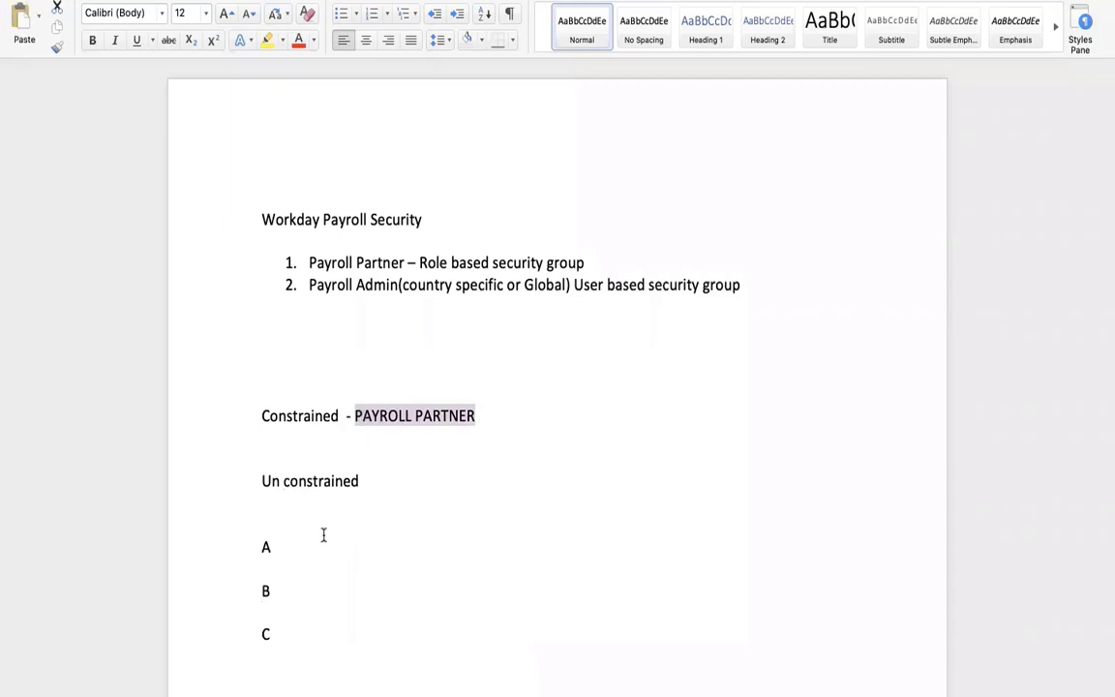
left_click(274, 547)
key("ctrl+v")
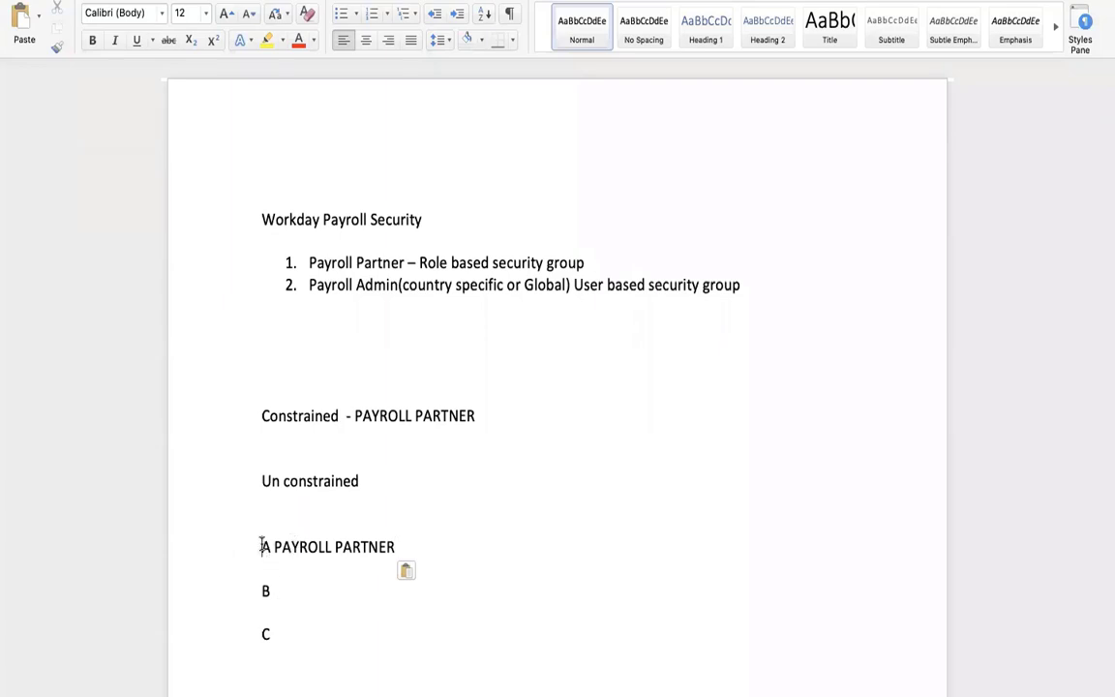
left_click_drag(400, 547, 252, 543)
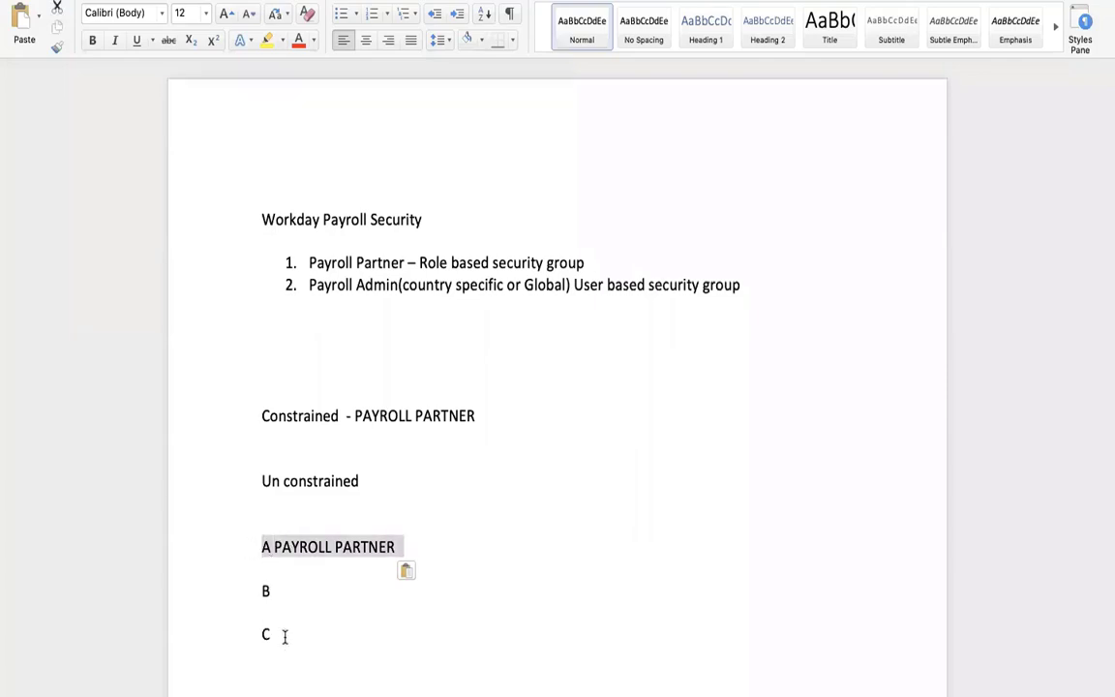
left_click(366, 476)
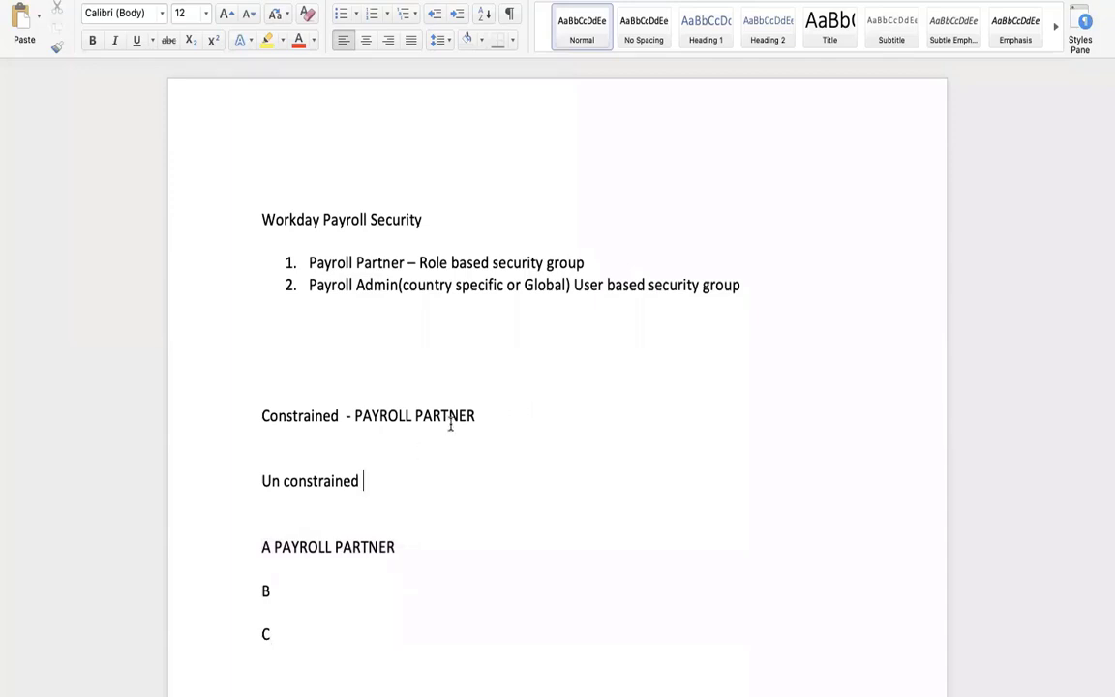
left_click(288, 584)
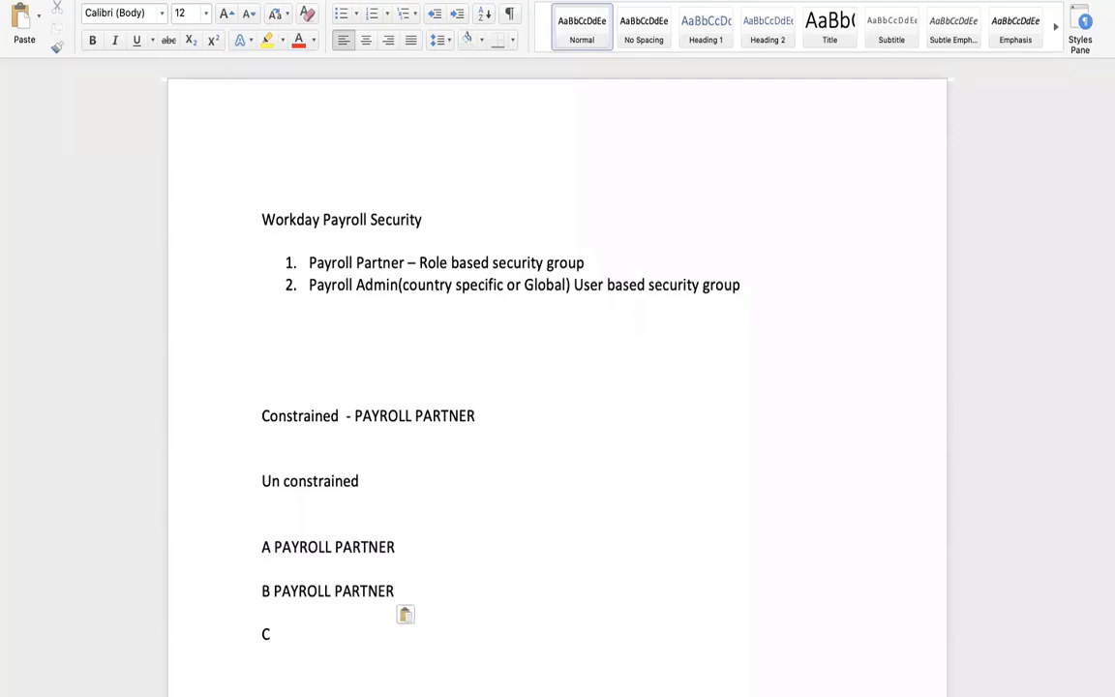
left_click(287, 630)
key("super+v")
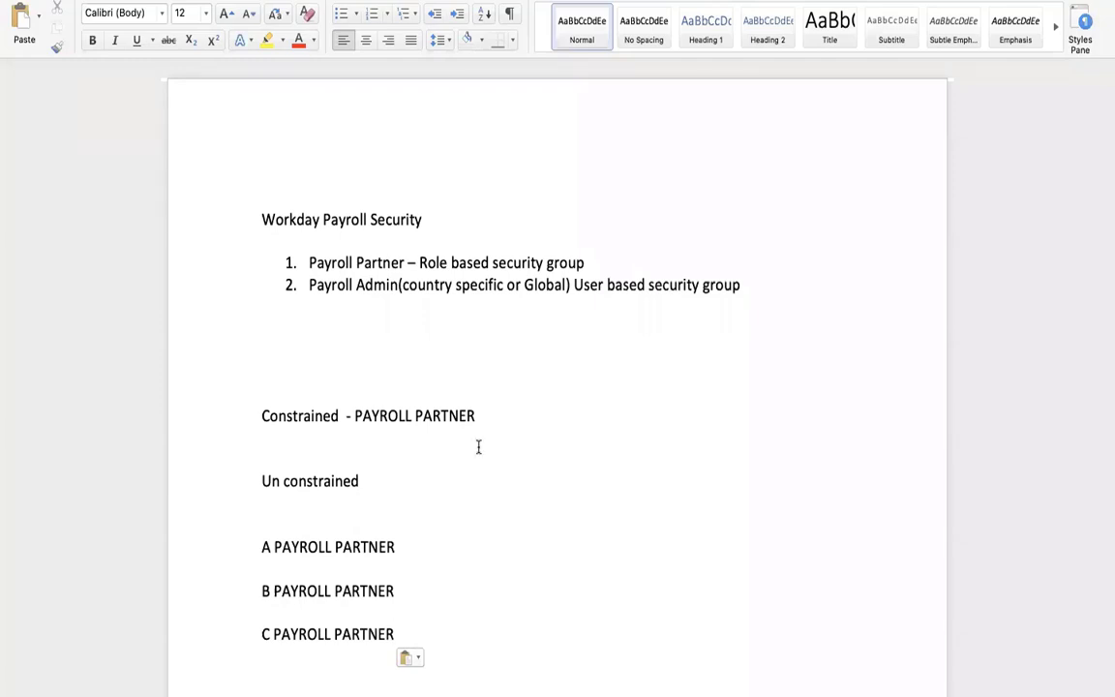
Switch back to Workday, examine more of the Payroll Partner domain security policy permissions, and cancel the maintenance task.
key("ctrl+Right")
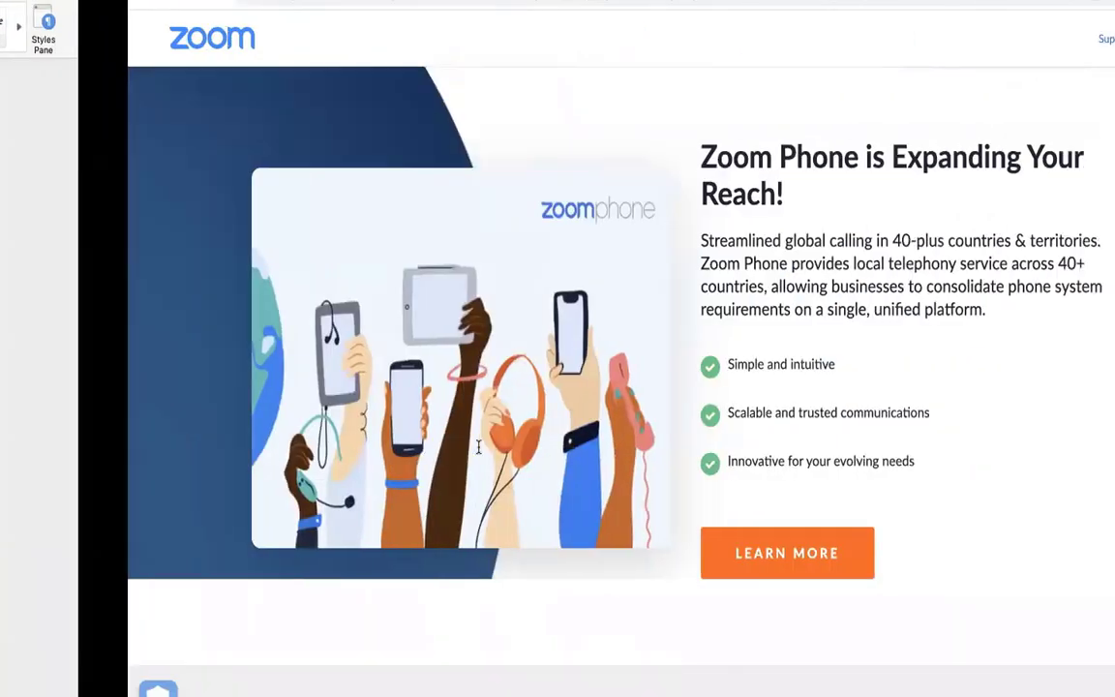
key("ctrl+Left")
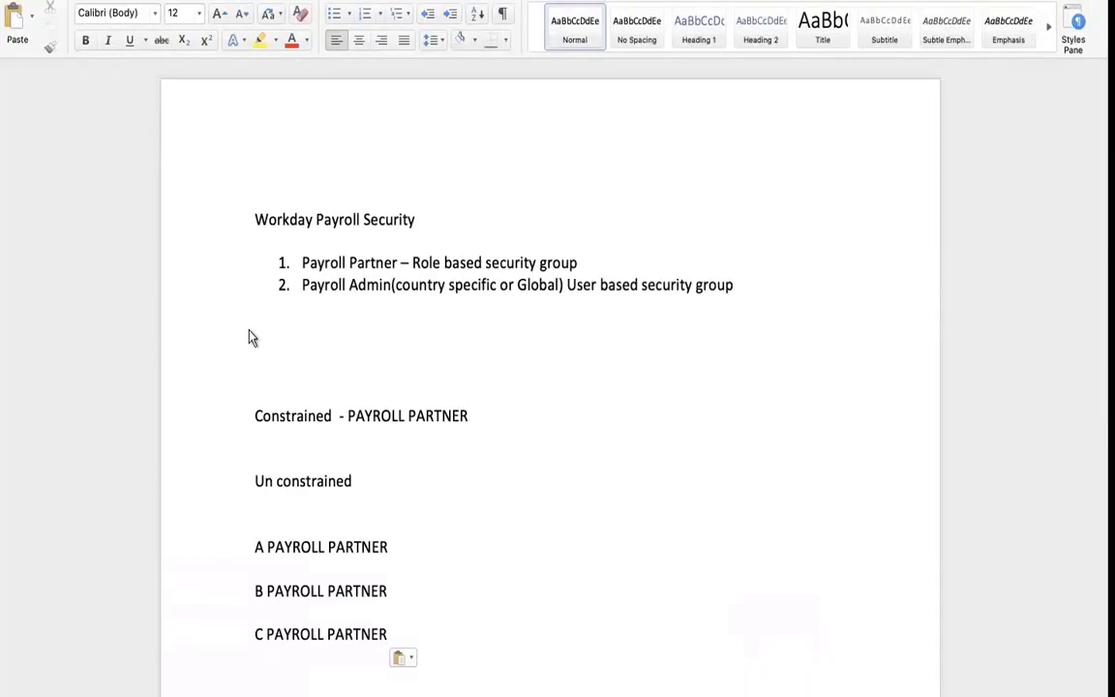
key("ctrl+Left")
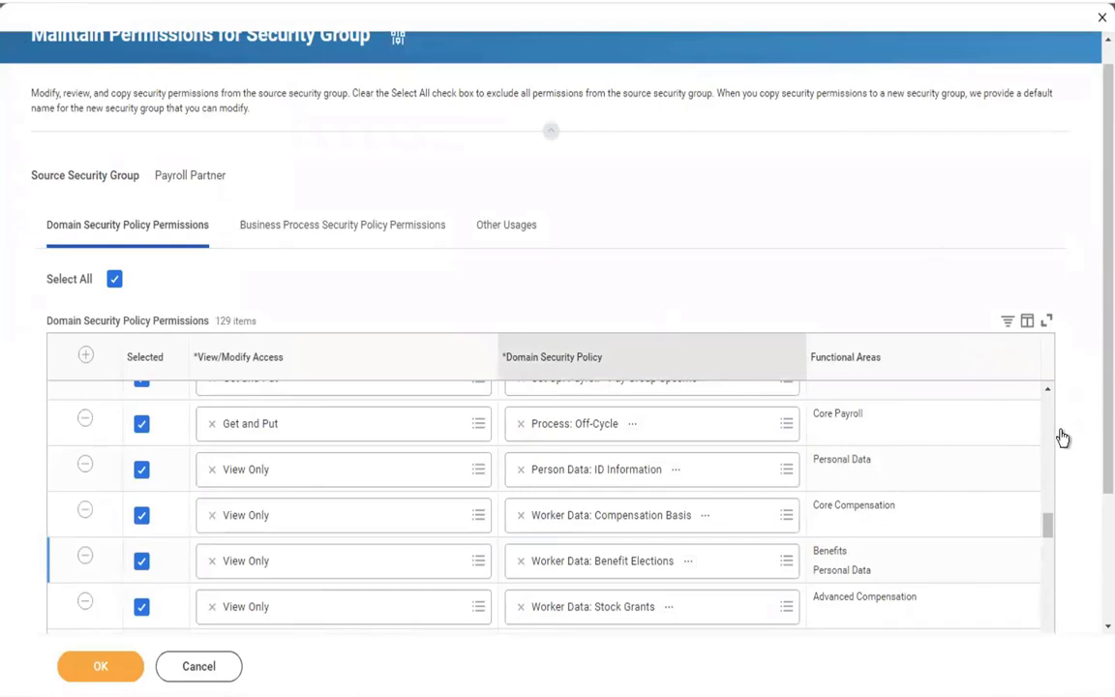
scroll(1050, 461, "down", 4)
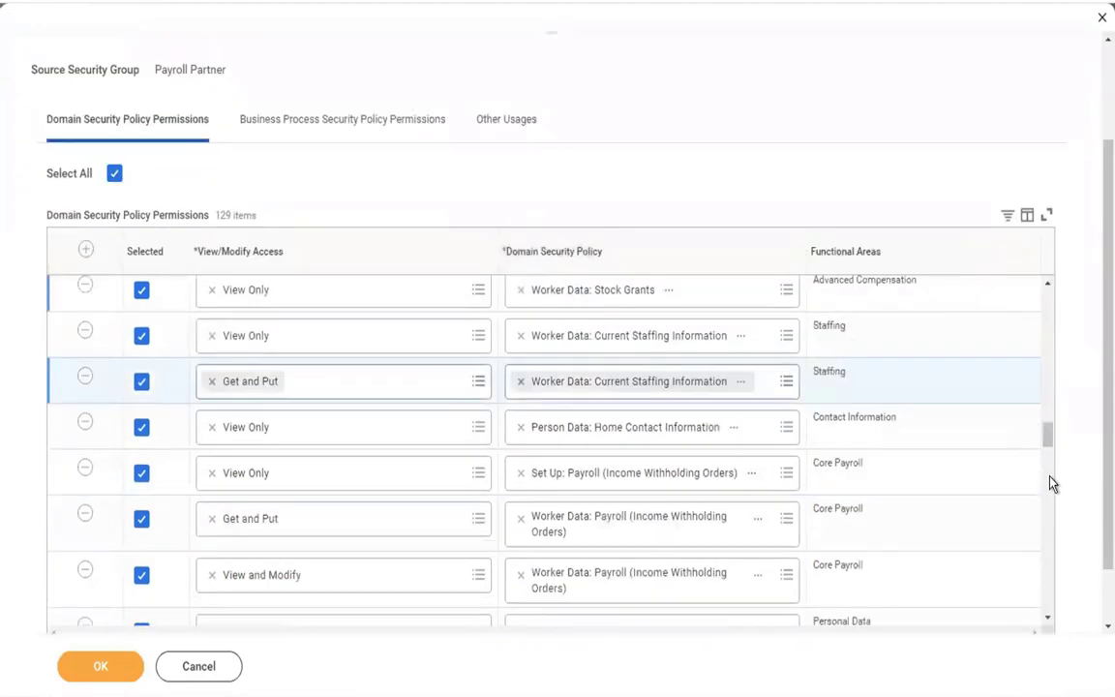
scroll(1055, 533, "down", 10)
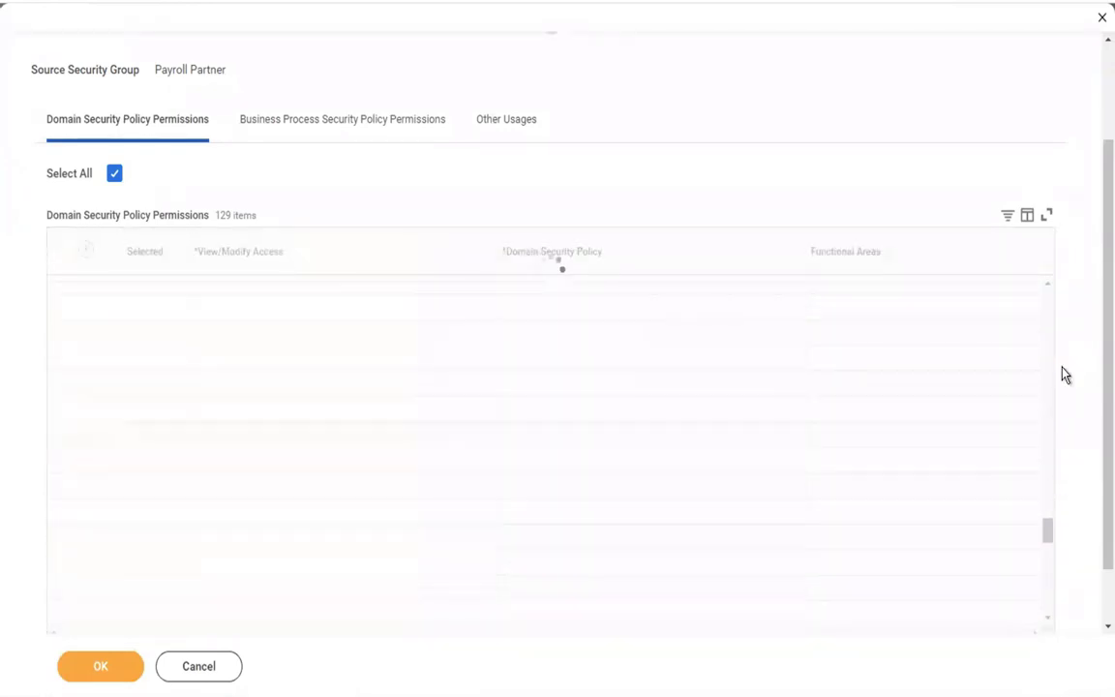
scroll(1063, 374, "up", 3)
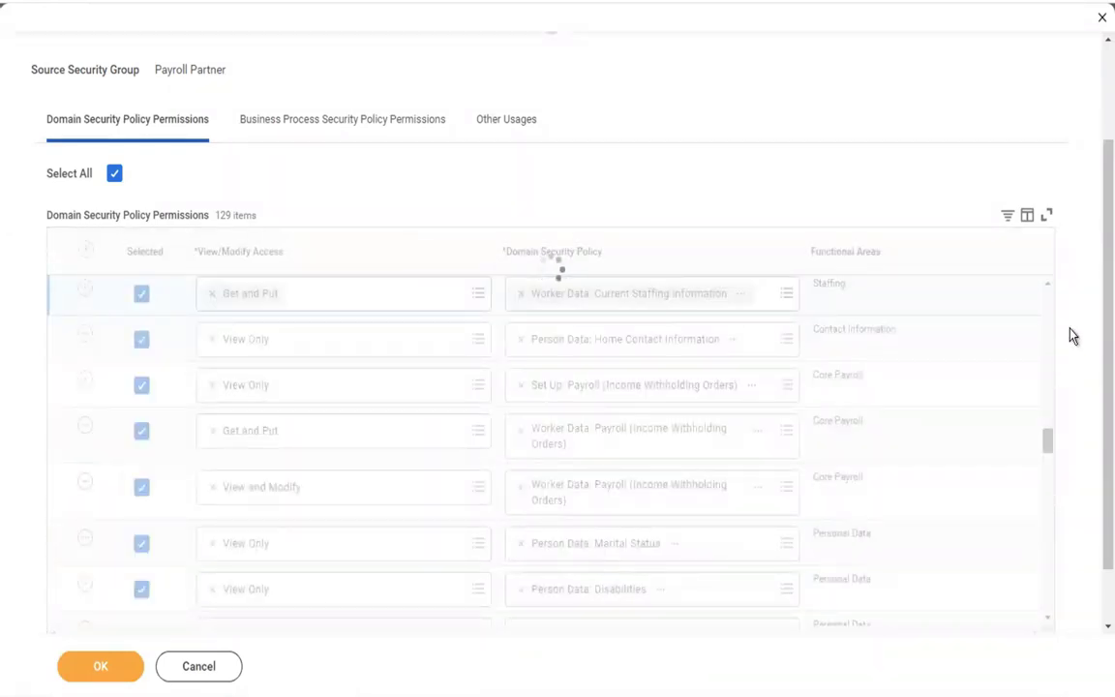
scroll(1071, 334, "up", 3)
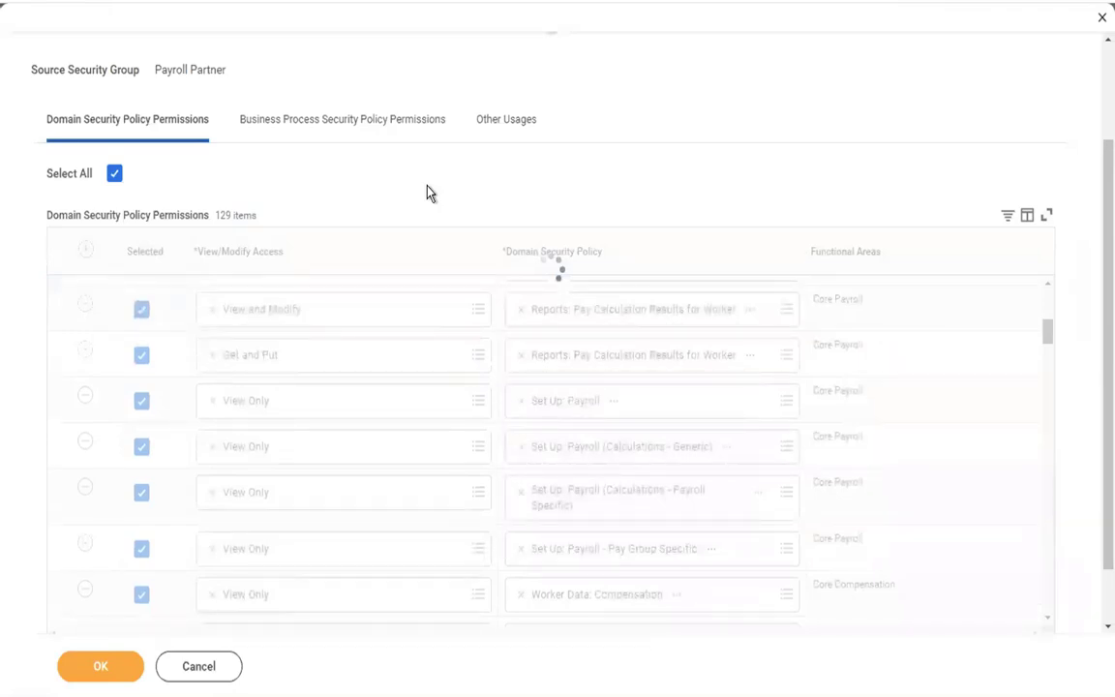
left_click(187, 678)
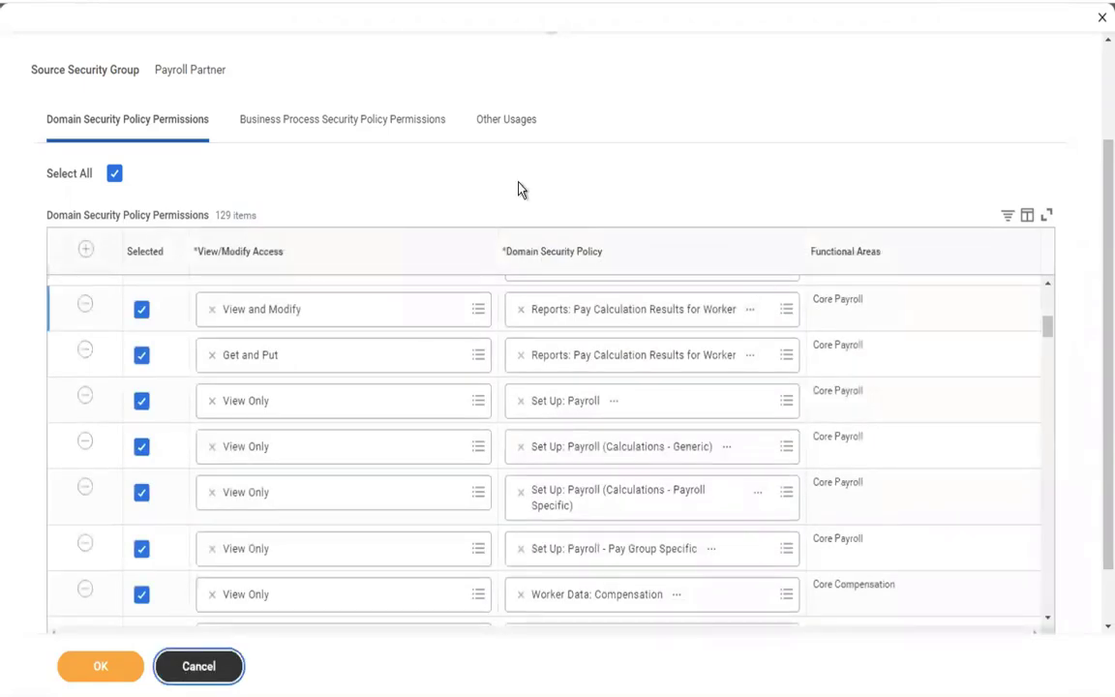
left_click(281, 131)
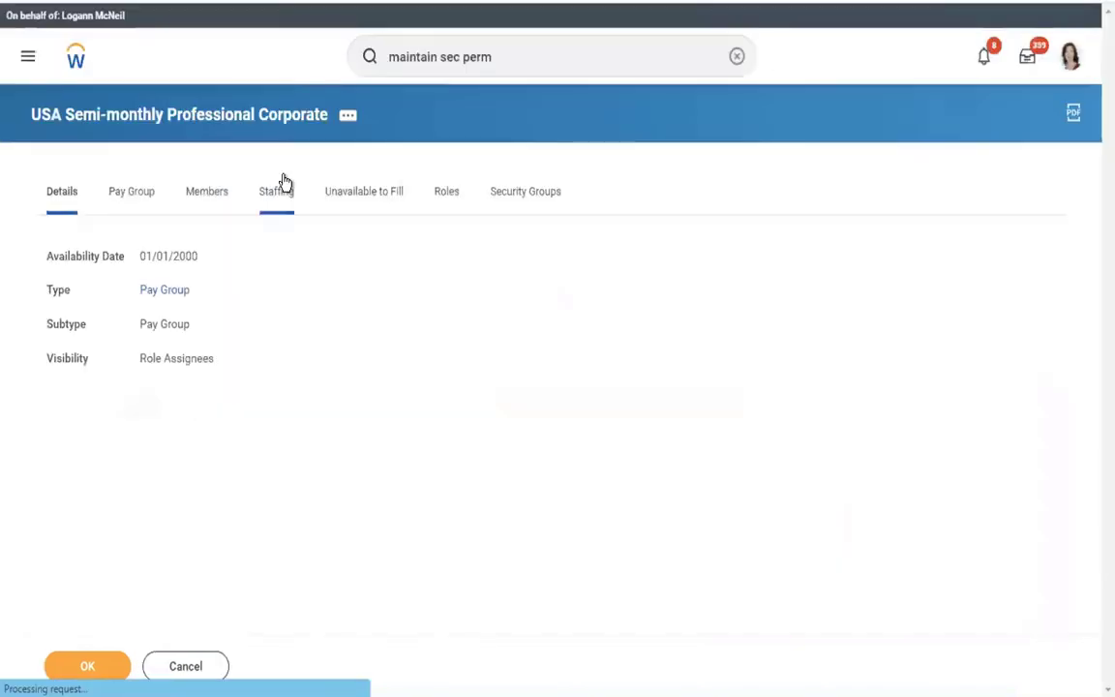
Return to the home page, search for "BP:ASSIGN PAY GROUP" and open the Assign Pay Group (Default Definition) business process.
left_click(737, 60)
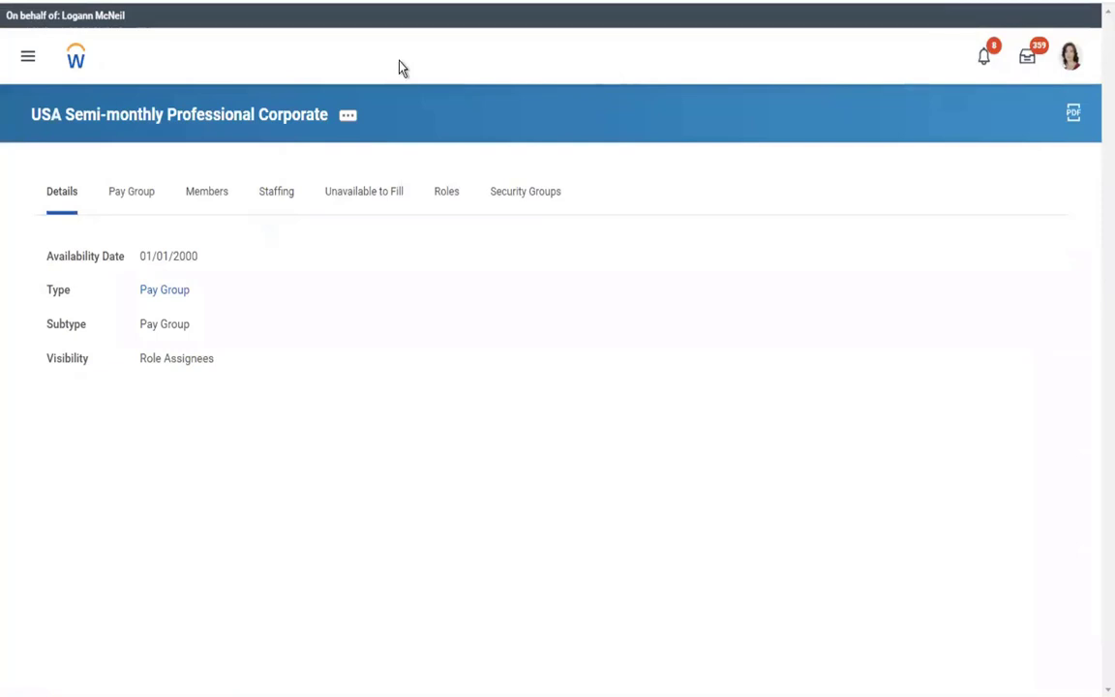
left_click(76, 76)
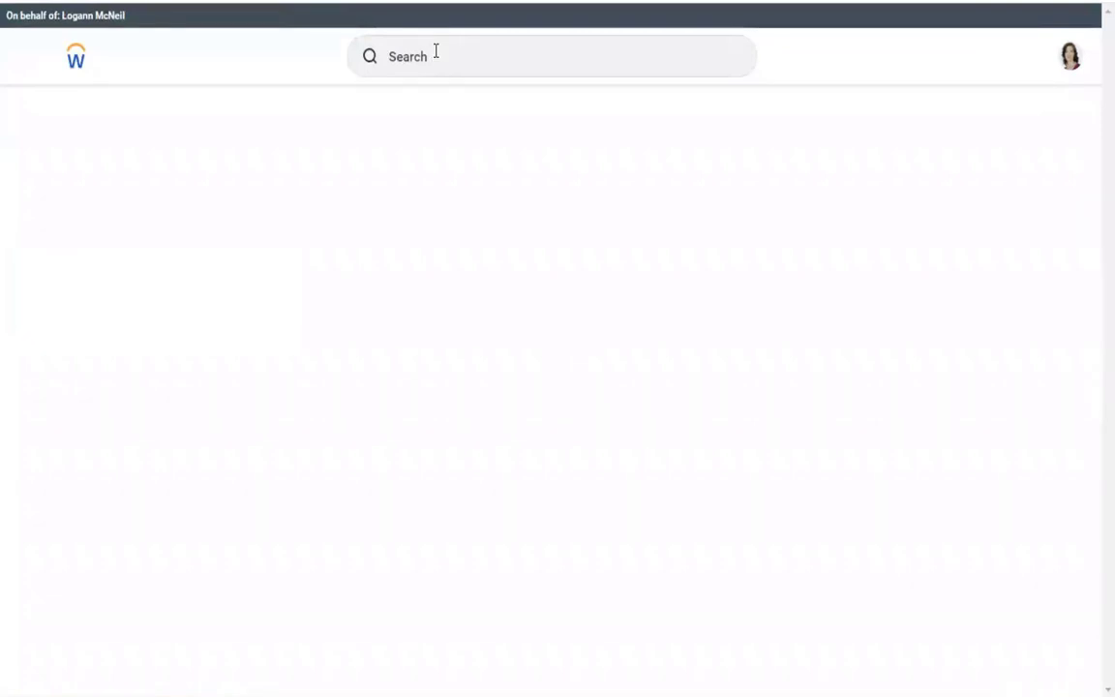
left_click(436, 52)
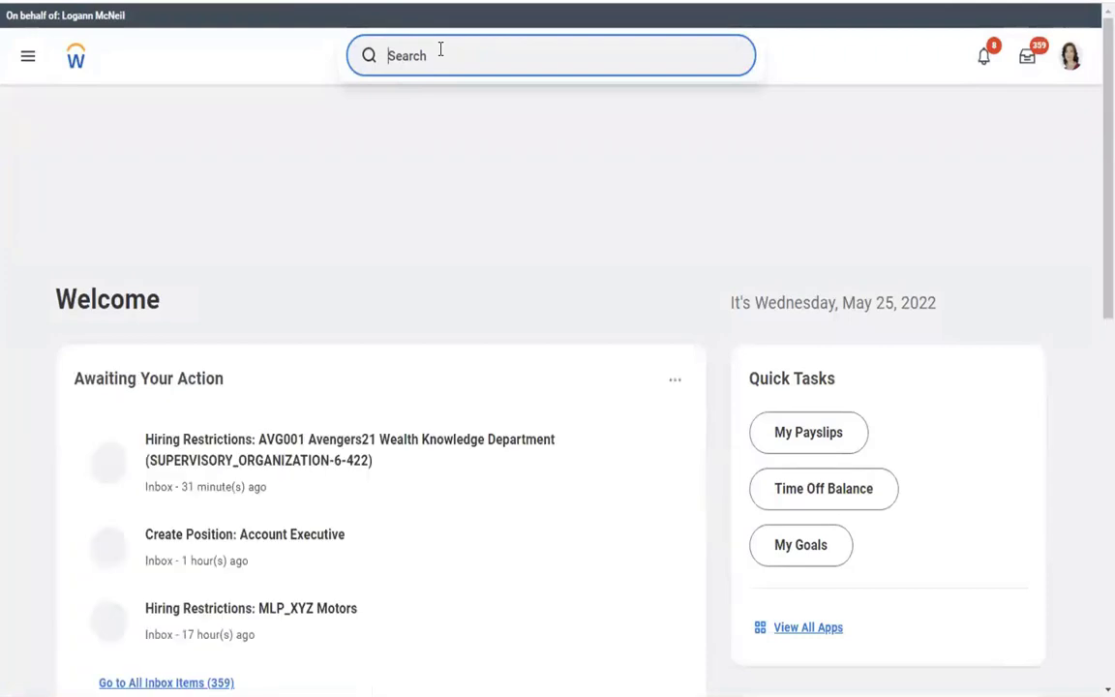
left_click(433, 48)
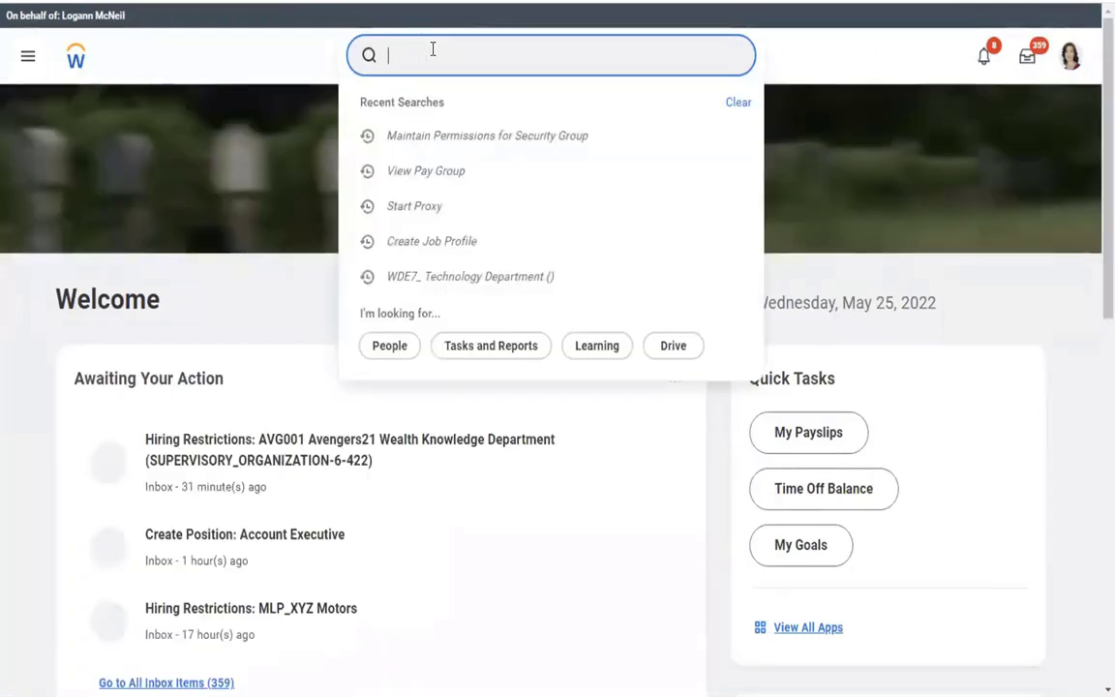
type("BP:")
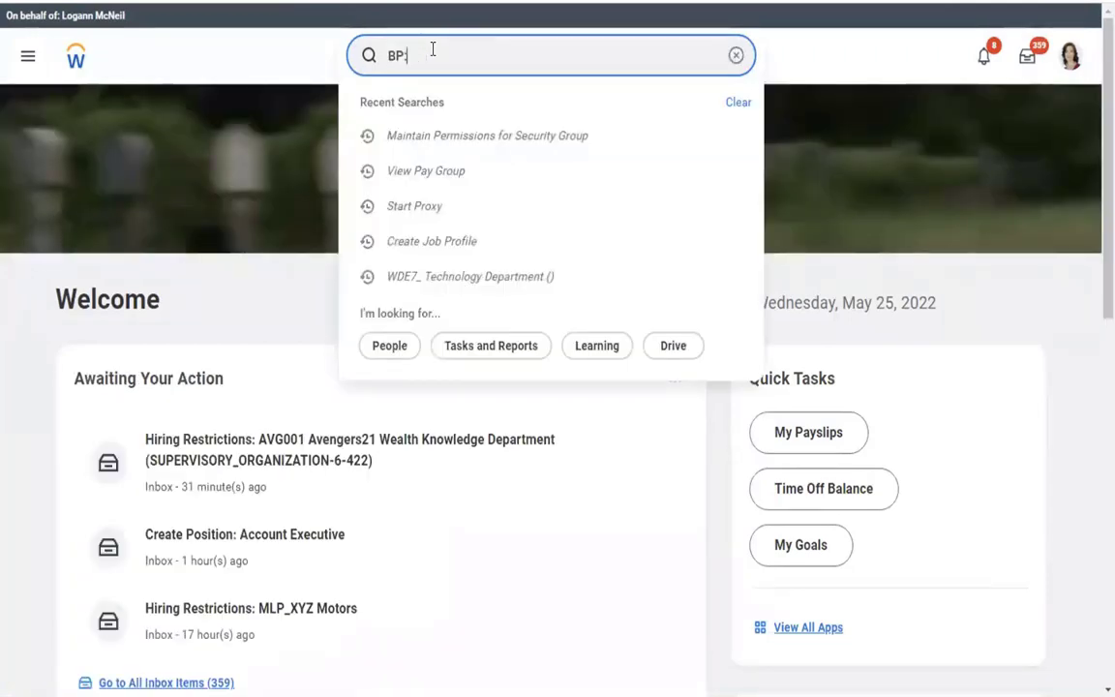
type("A")
key("BackSpace")
type("ASSIGN PAY GROUP")
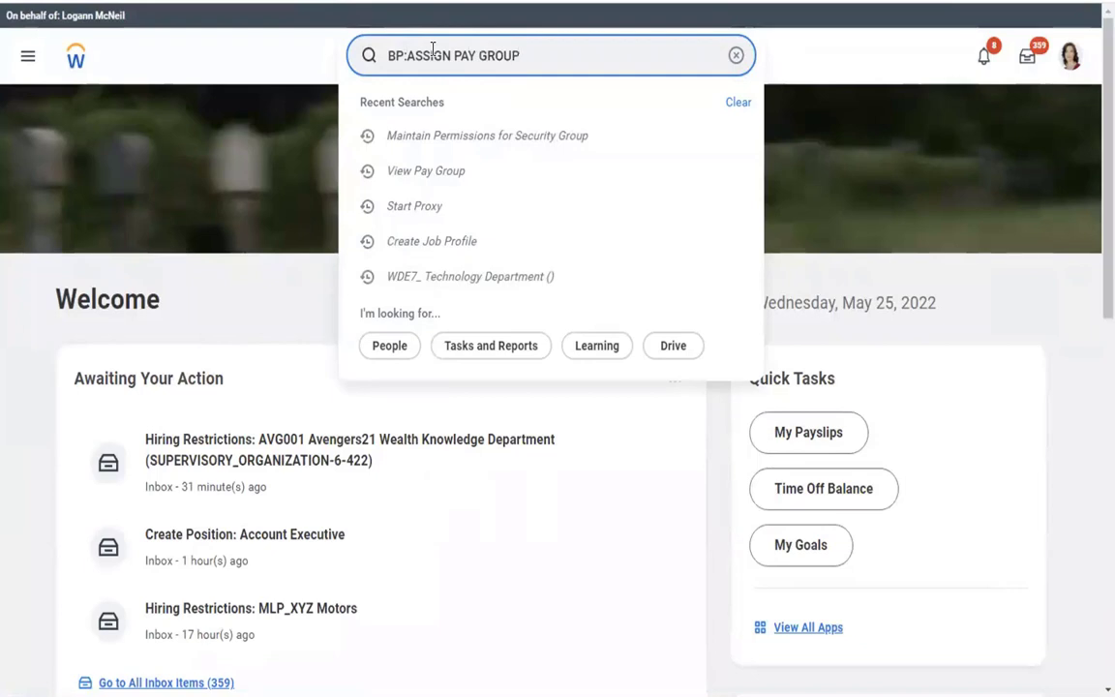
key("Return")
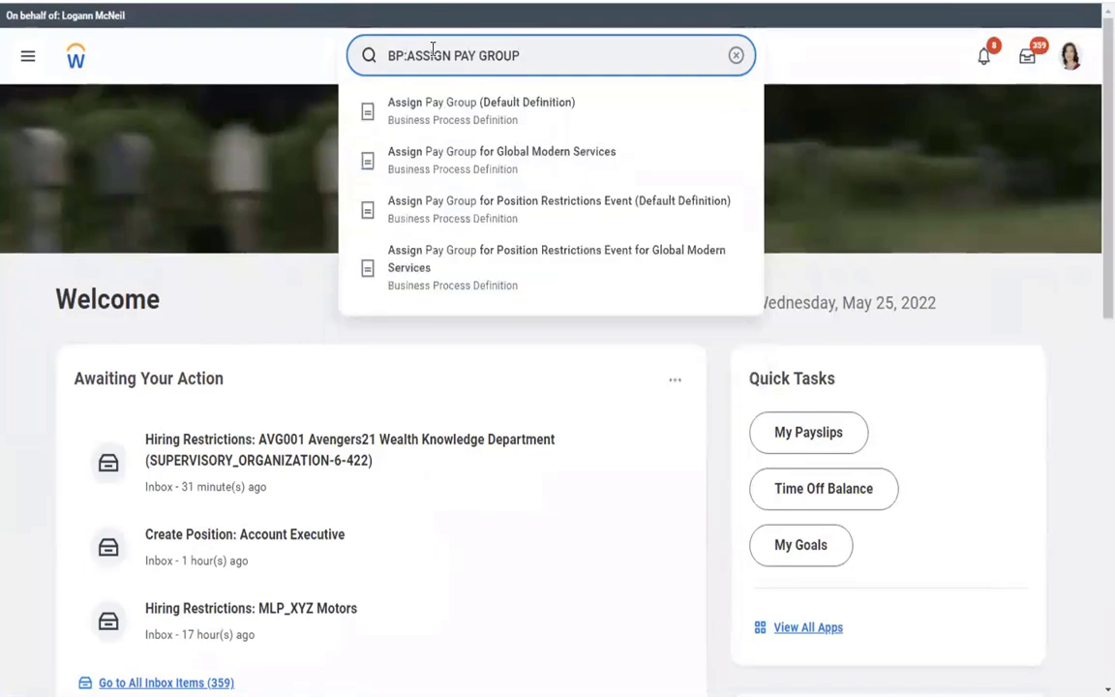
left_click(503, 120)
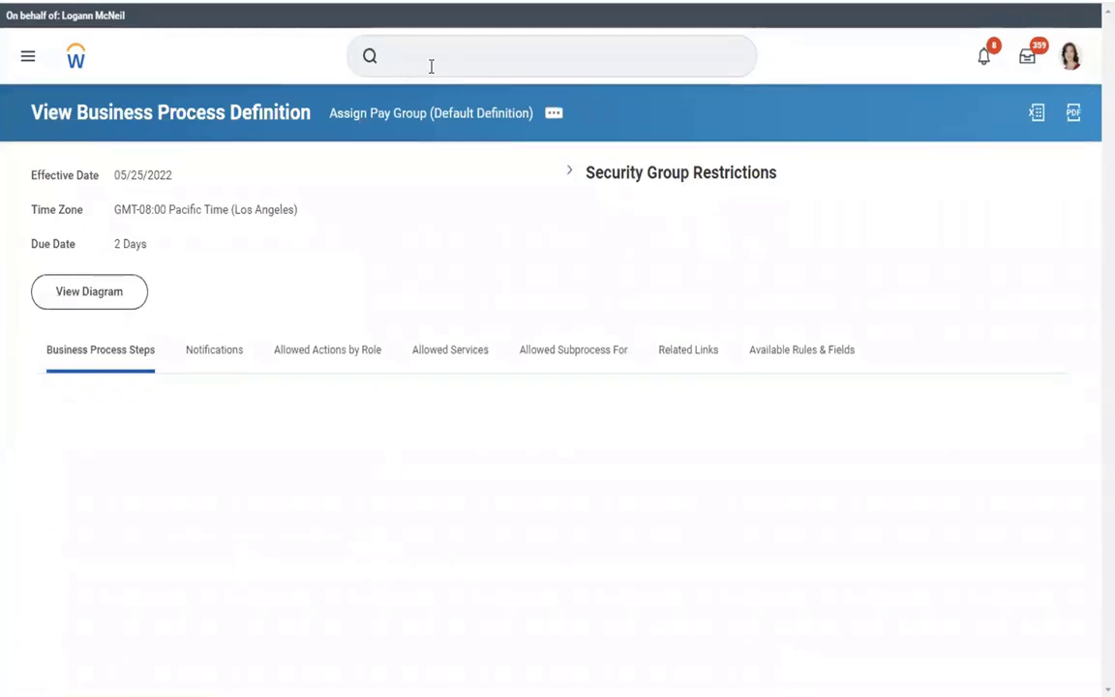
mouse_move(554, 120)
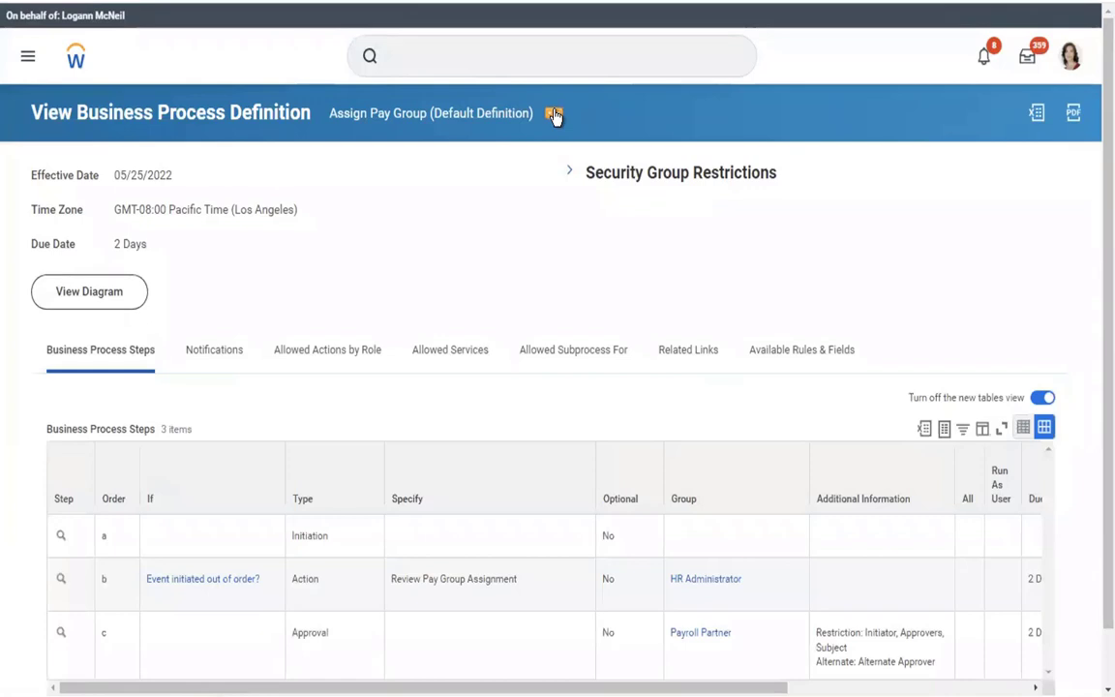
Open the business process security policy of Assign Pay Group for editing from the definition's related actions.
left_click(554, 114)
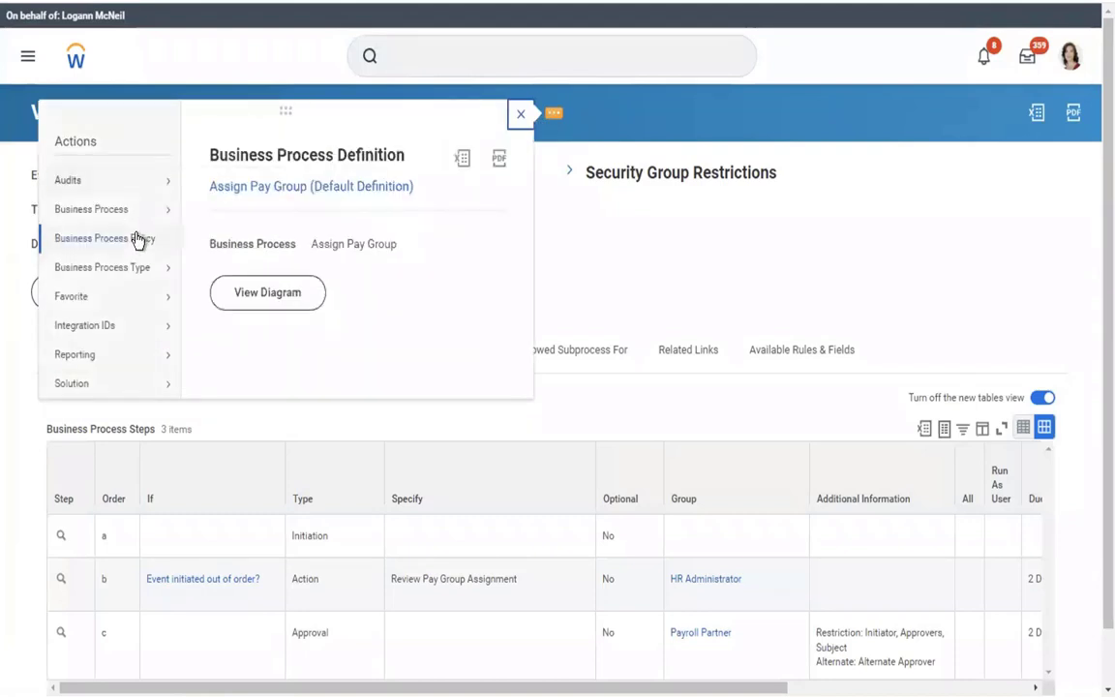
mouse_move(137, 241)
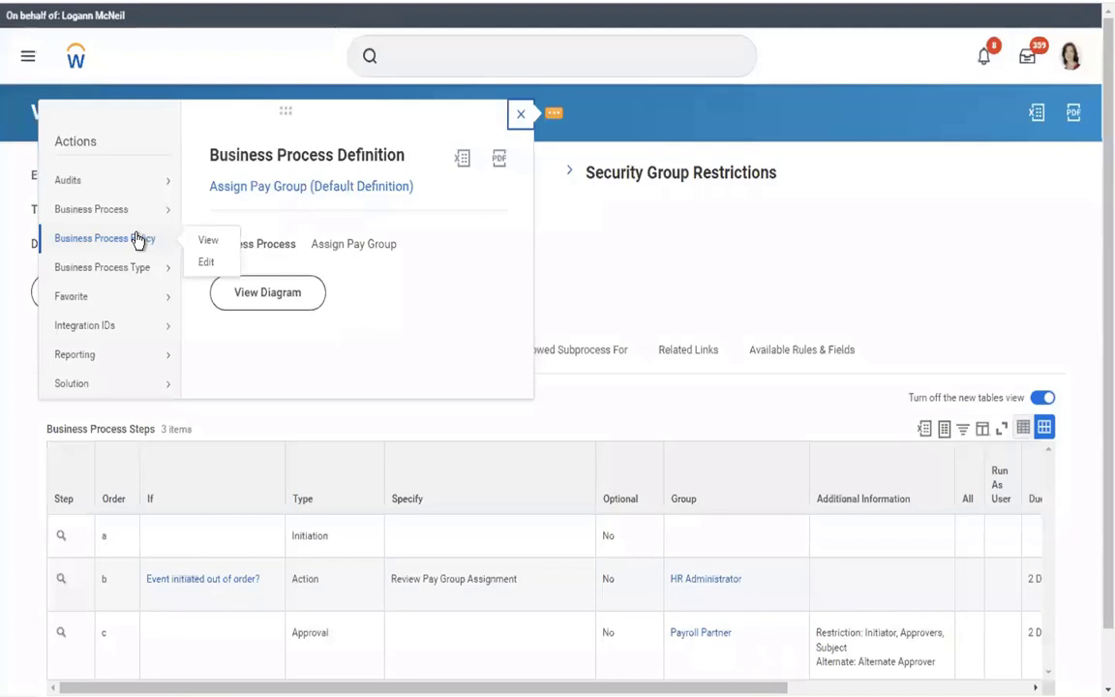
left_click(206, 264)
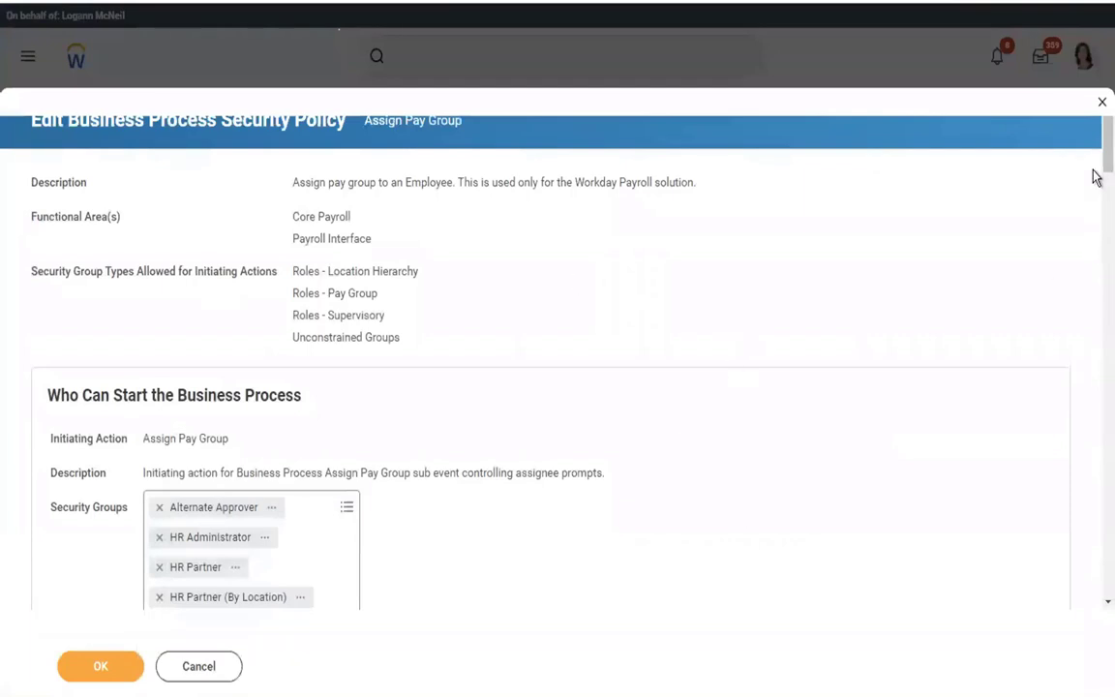
scroll(1095, 161, "down", 5)
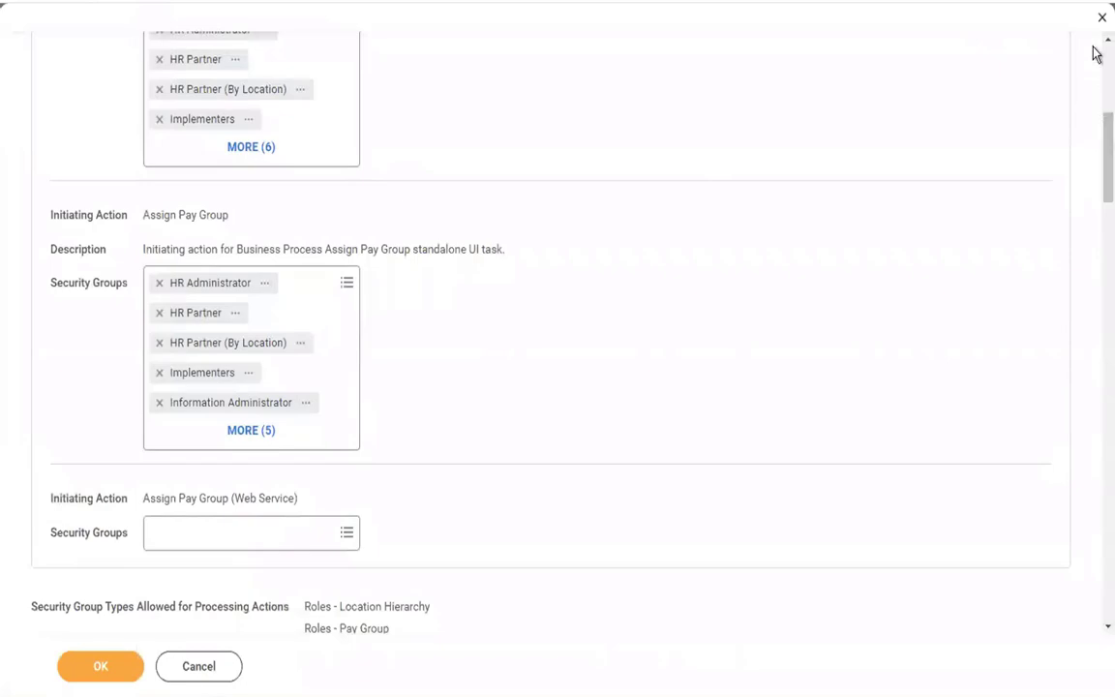
scroll(1095, 55, "up", 5)
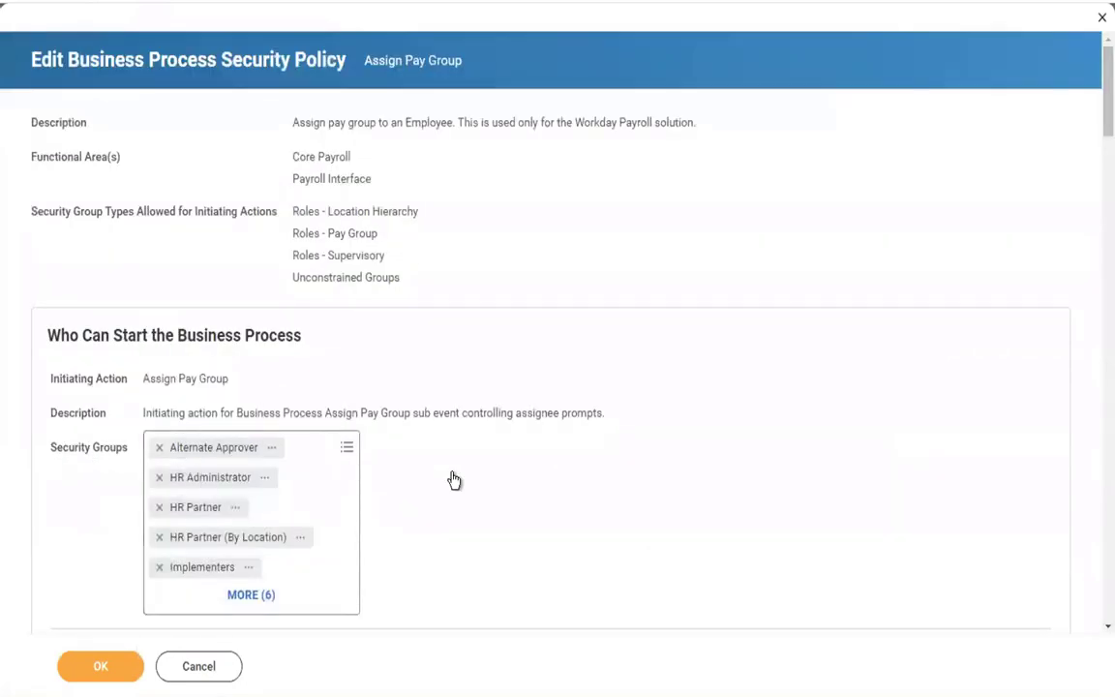
Browse the security group choices for the first Assign Pay Group initiating action, then close the list without selecting any.
left_click(349, 451)
left_click(248, 448)
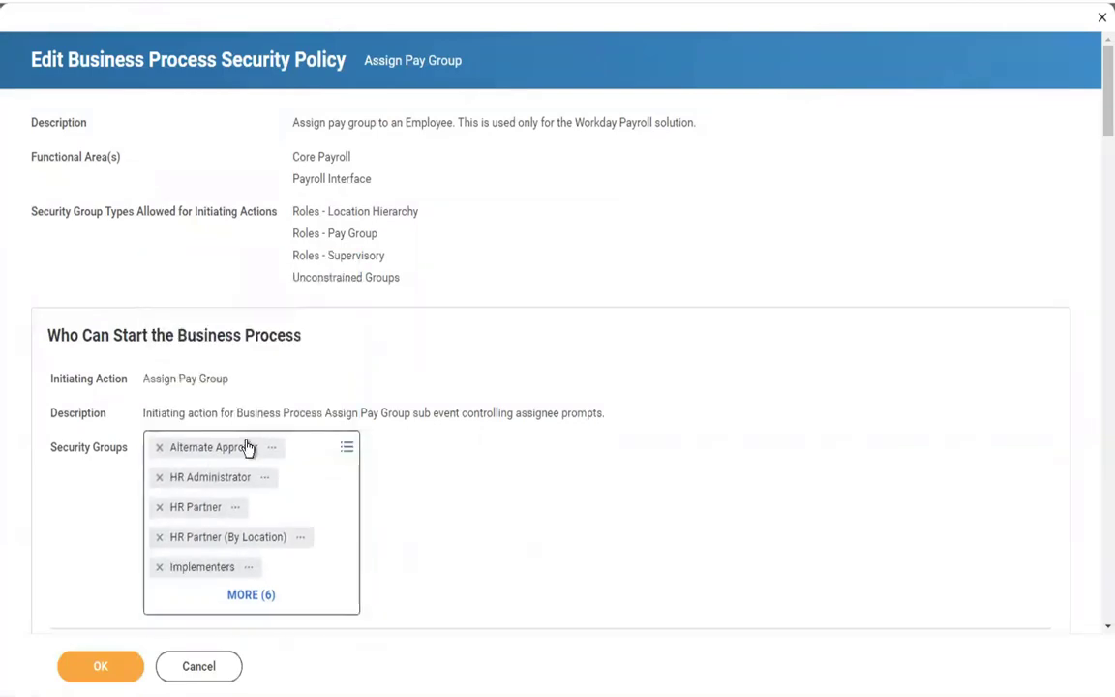
left_click(347, 453)
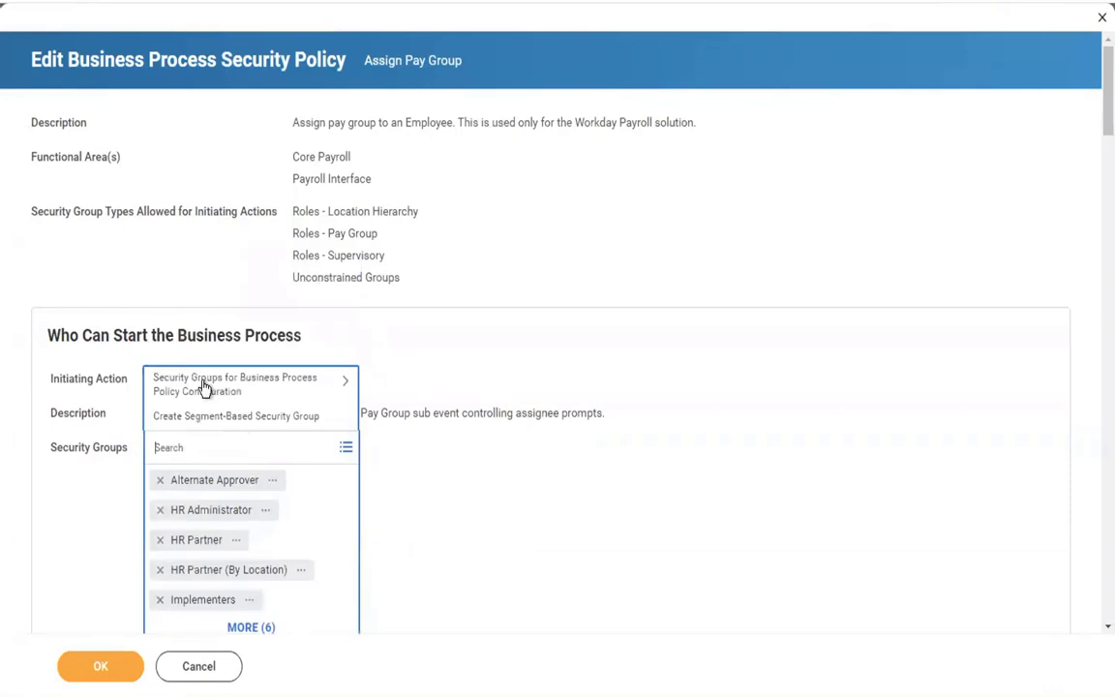
left_click(203, 387)
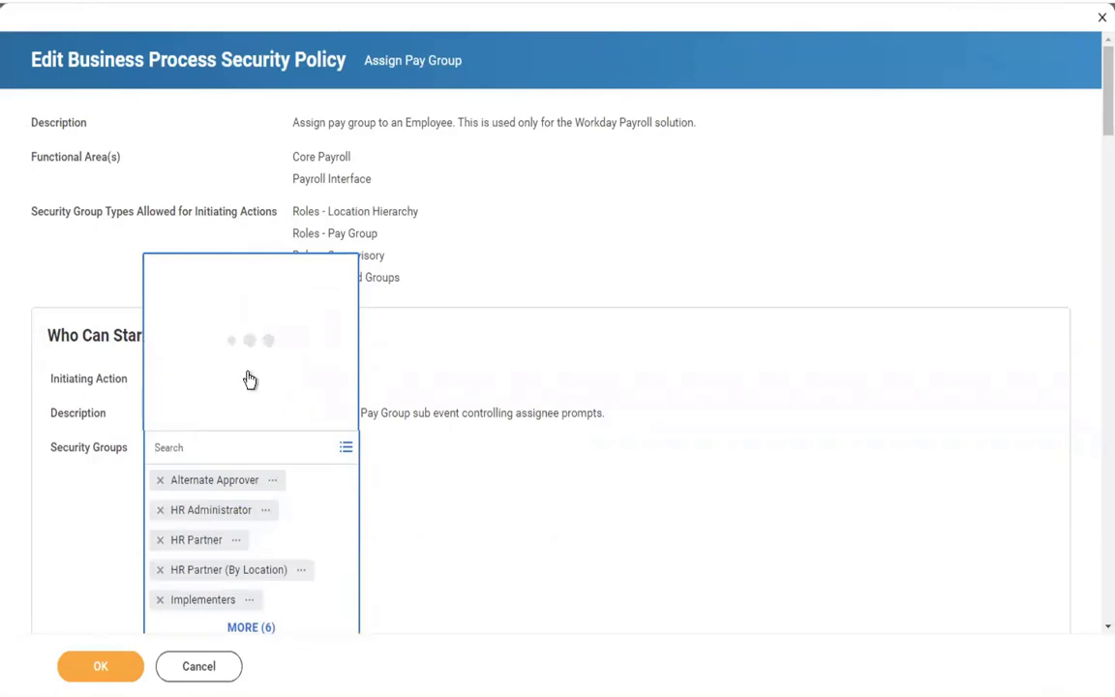
left_click(598, 350)
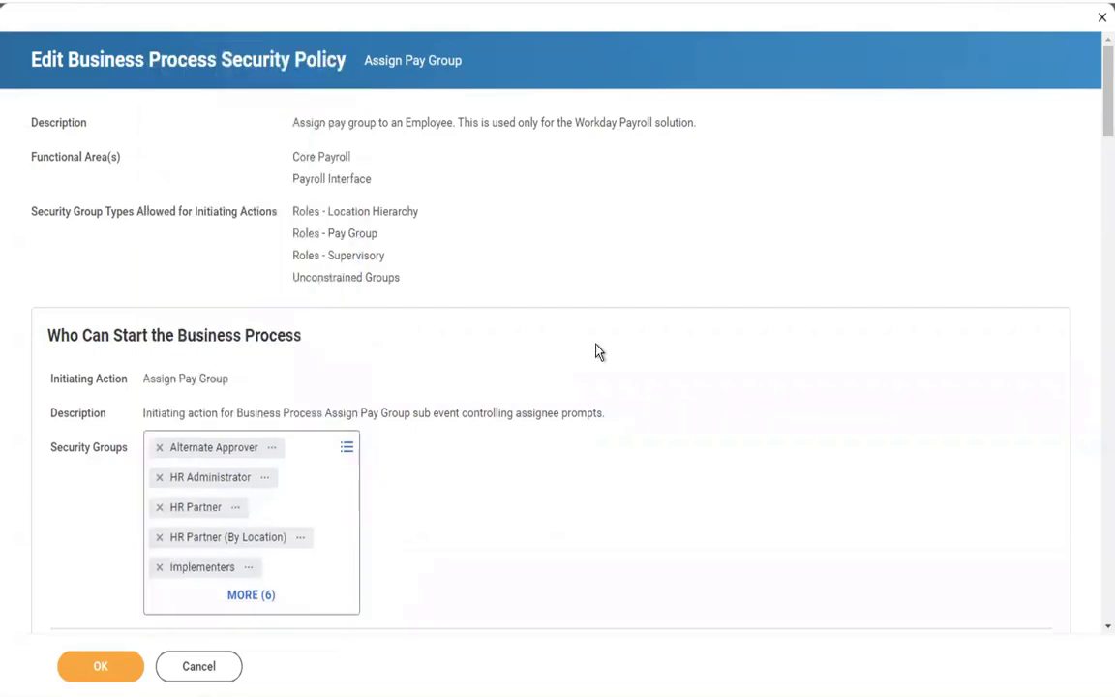
Examine which security groups can start, do action steps in, and act on the entire Assign Pay Group process, plus its policy restrictions.
scroll(598, 351, "down", 1)
scroll(598, 351, "down", 4)
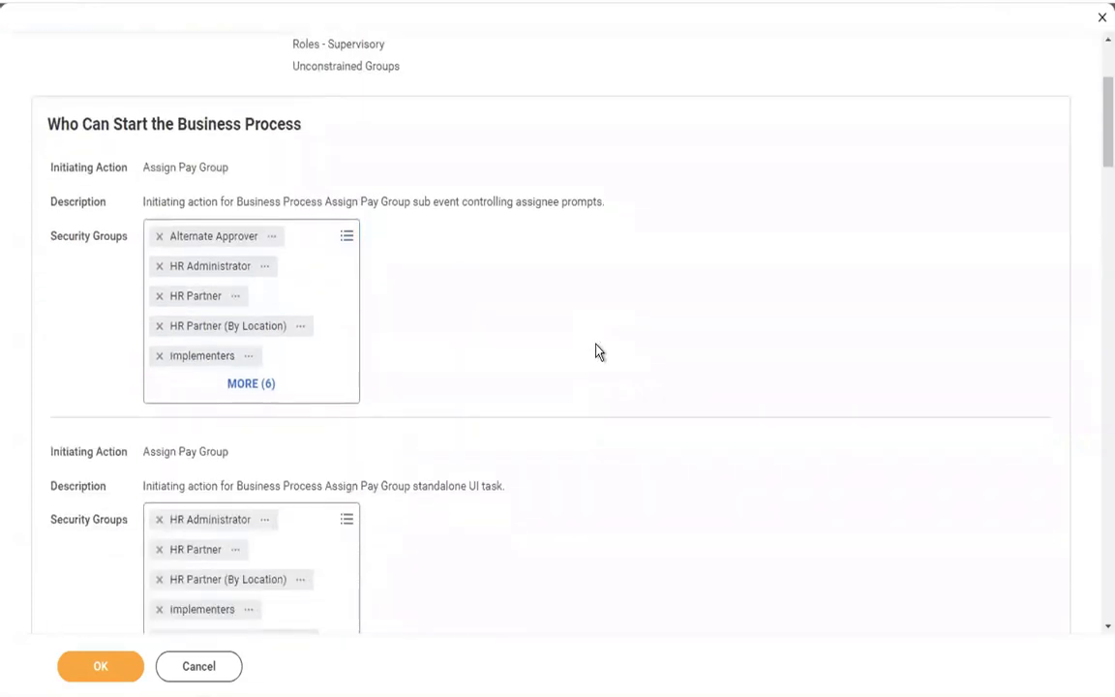
scroll(598, 350, "down", 2)
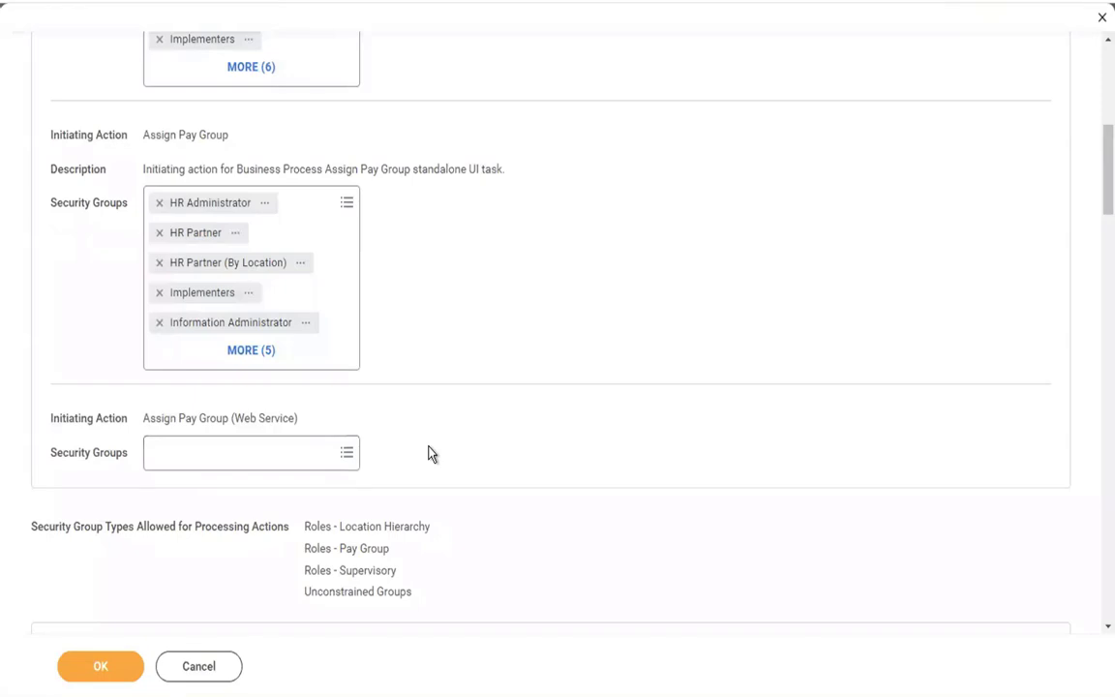
scroll(431, 454, "down", 5)
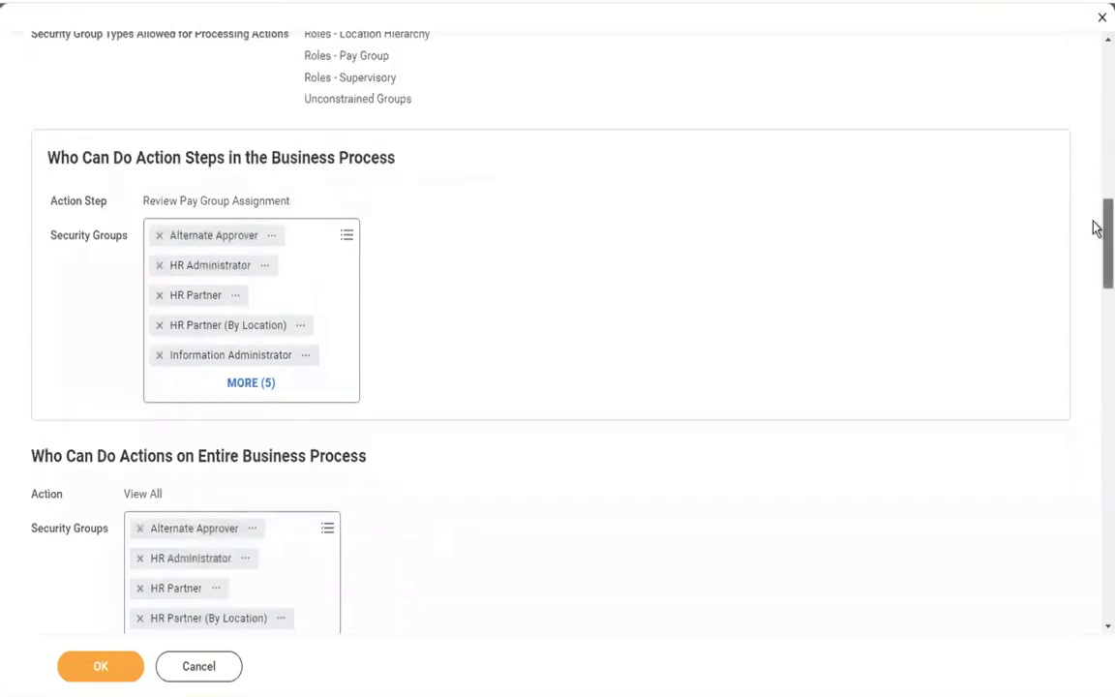
scroll(1096, 232, "down", 2)
scroll(1096, 241, "down", 1)
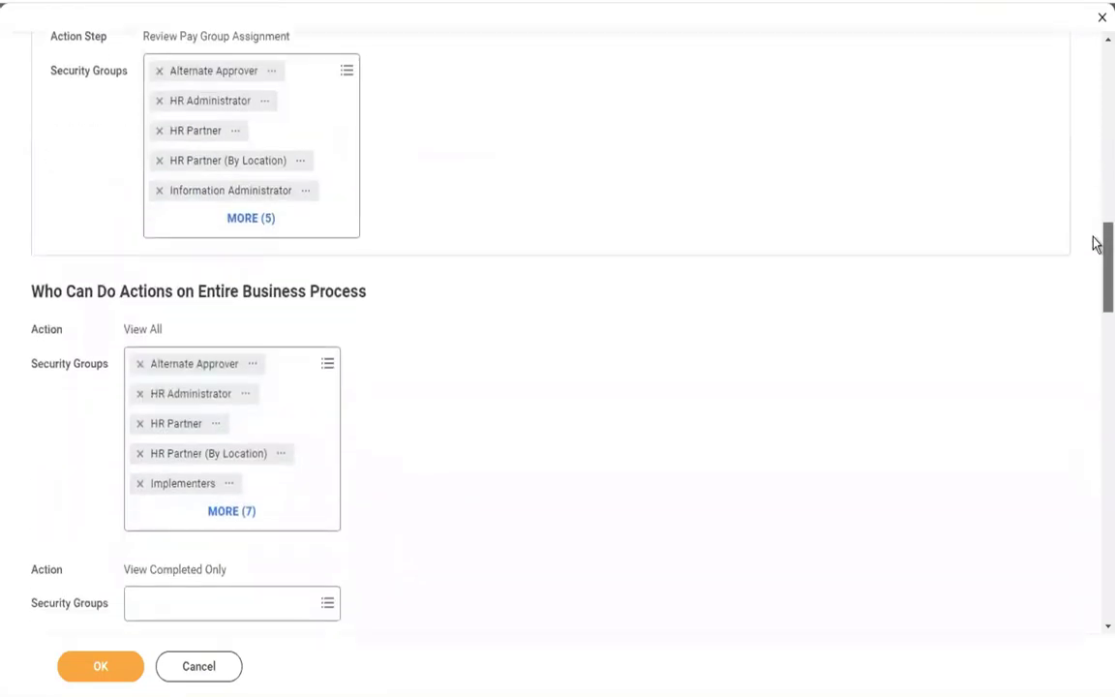
scroll(1096, 252, "down", 1)
scroll(1095, 260, "down", 1)
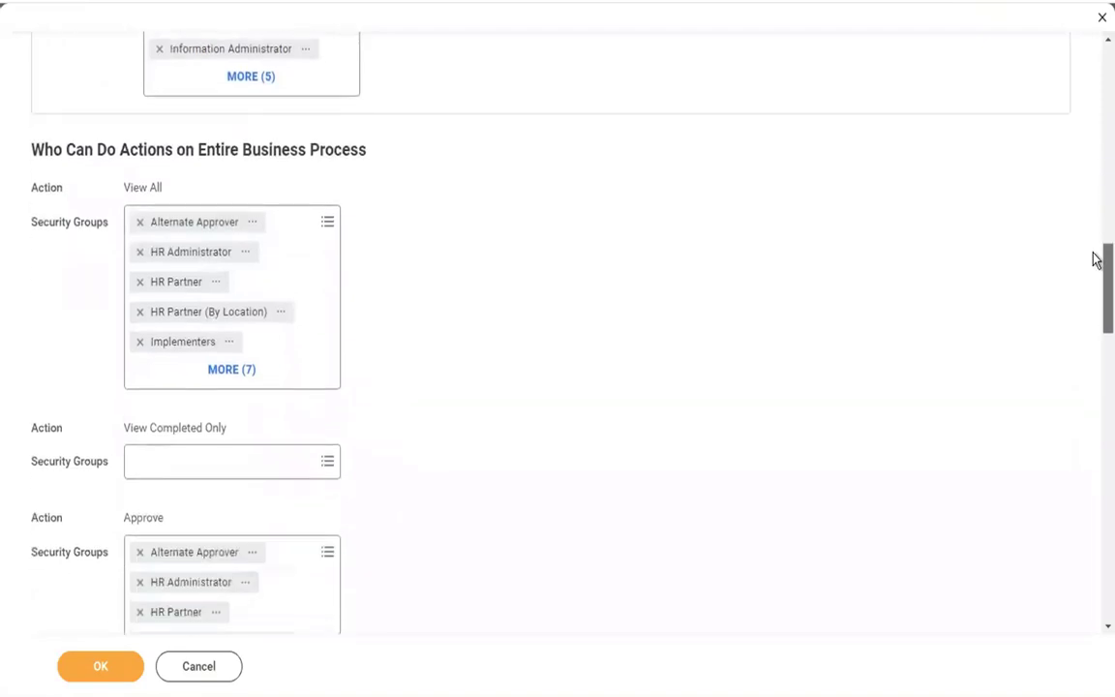
scroll(1096, 262, "down", 3)
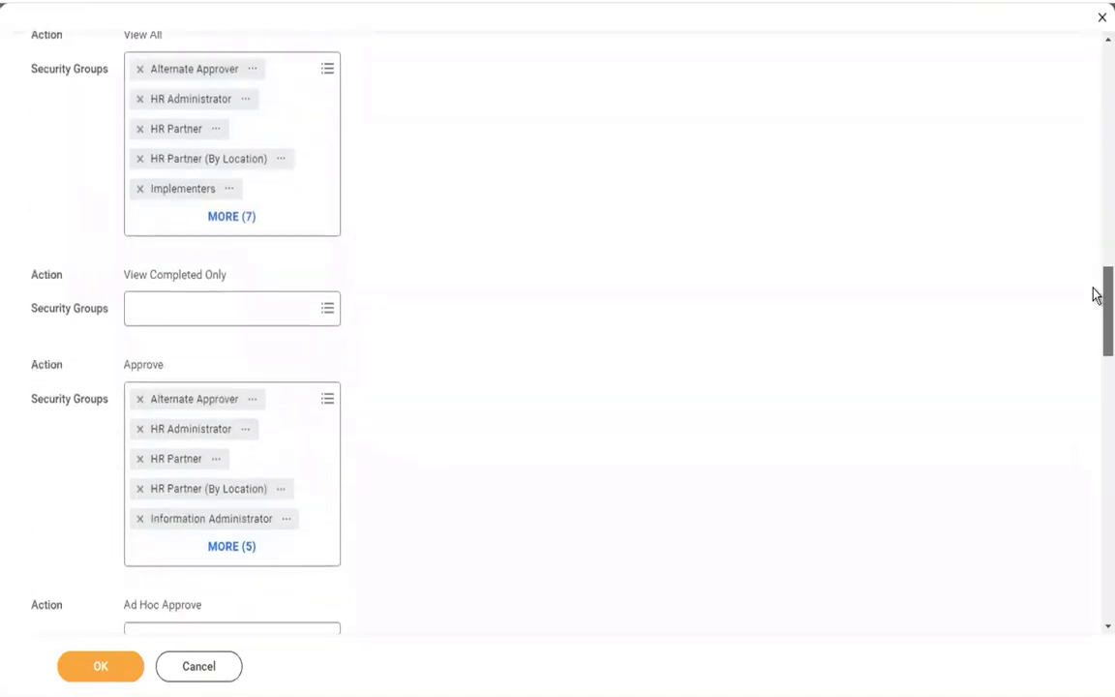
scroll(1094, 296, "down", 1)
scroll(1095, 325, "down", 3)
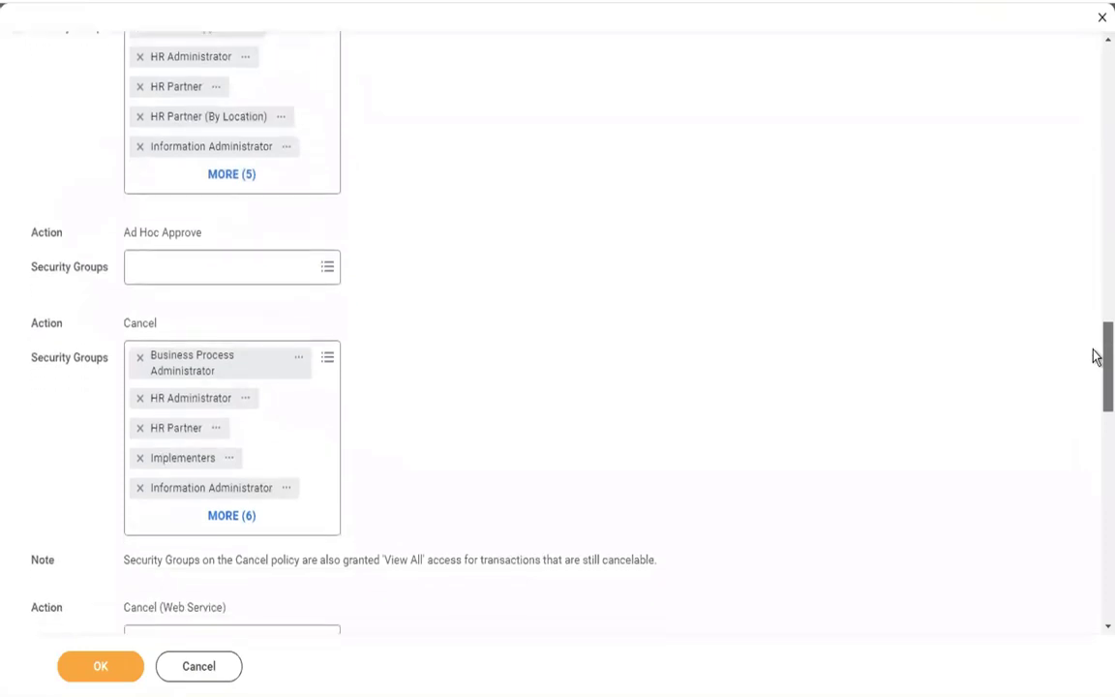
scroll(1095, 354, "down", 2)
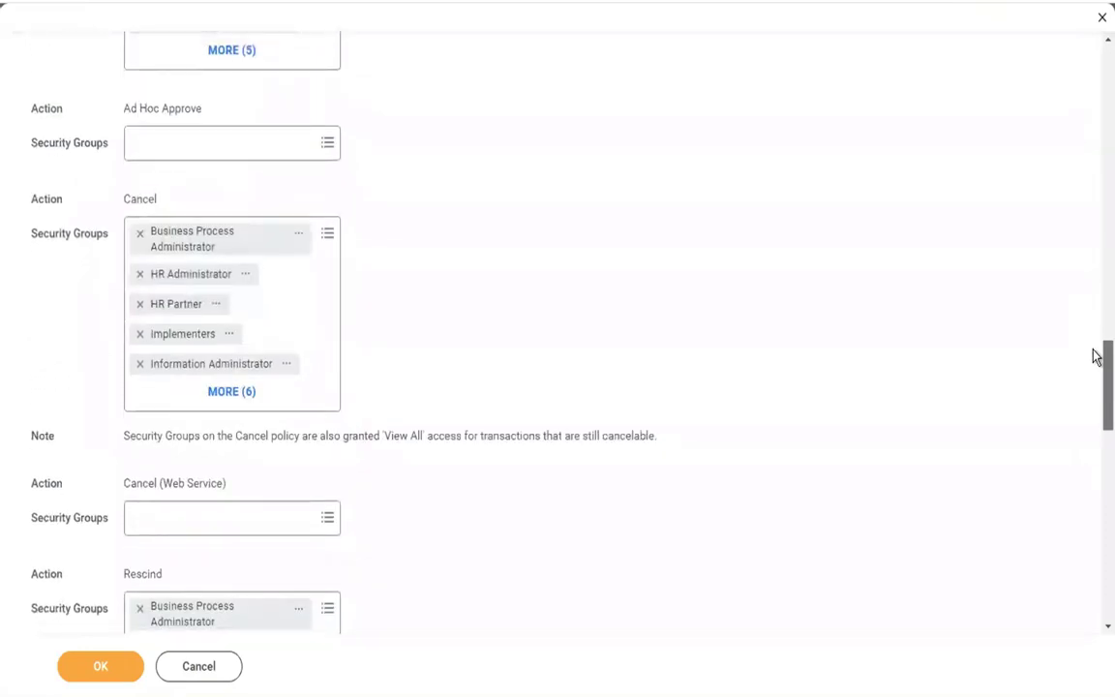
scroll(1096, 368, "down", 4)
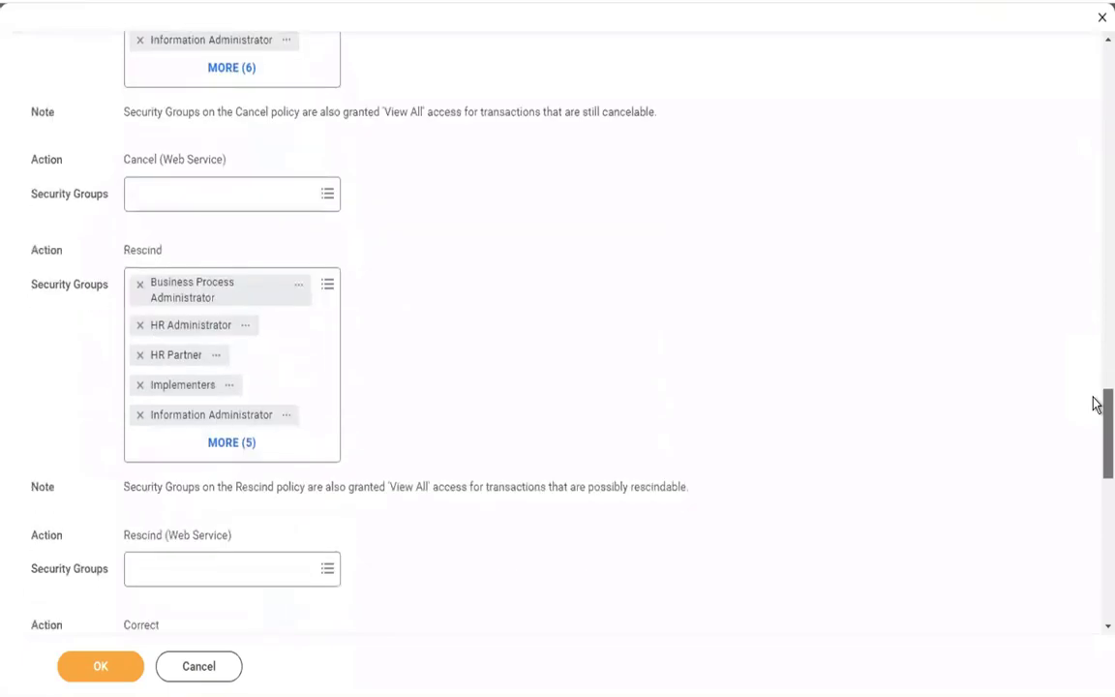
scroll(1095, 440, "down", 3)
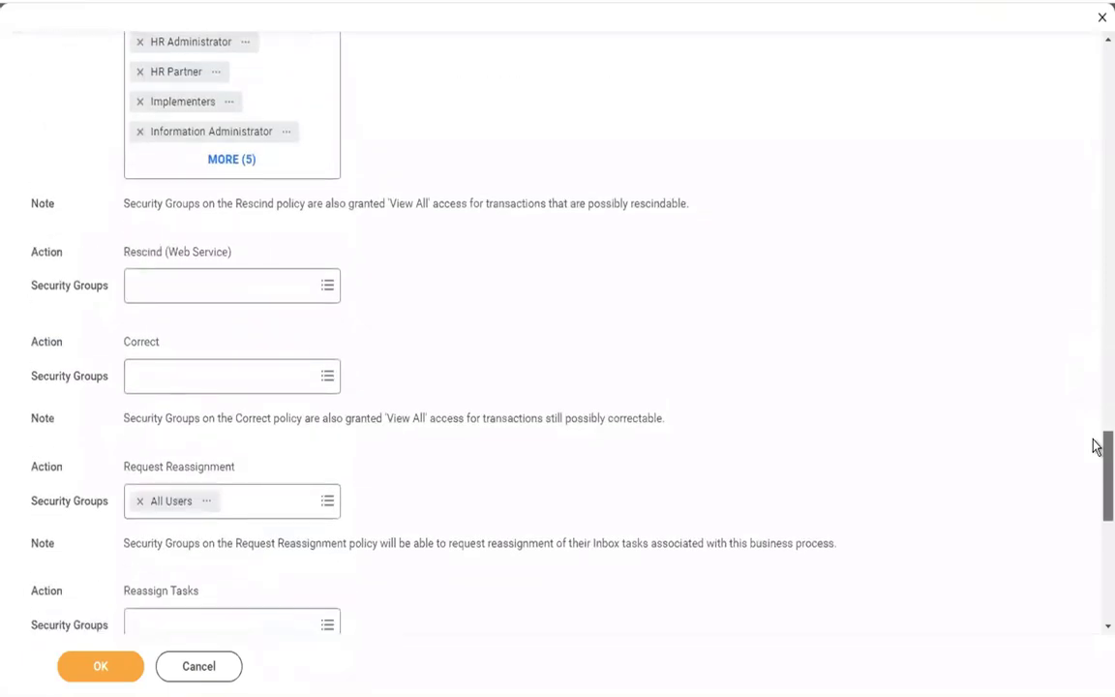
scroll(1095, 468, "down", 3)
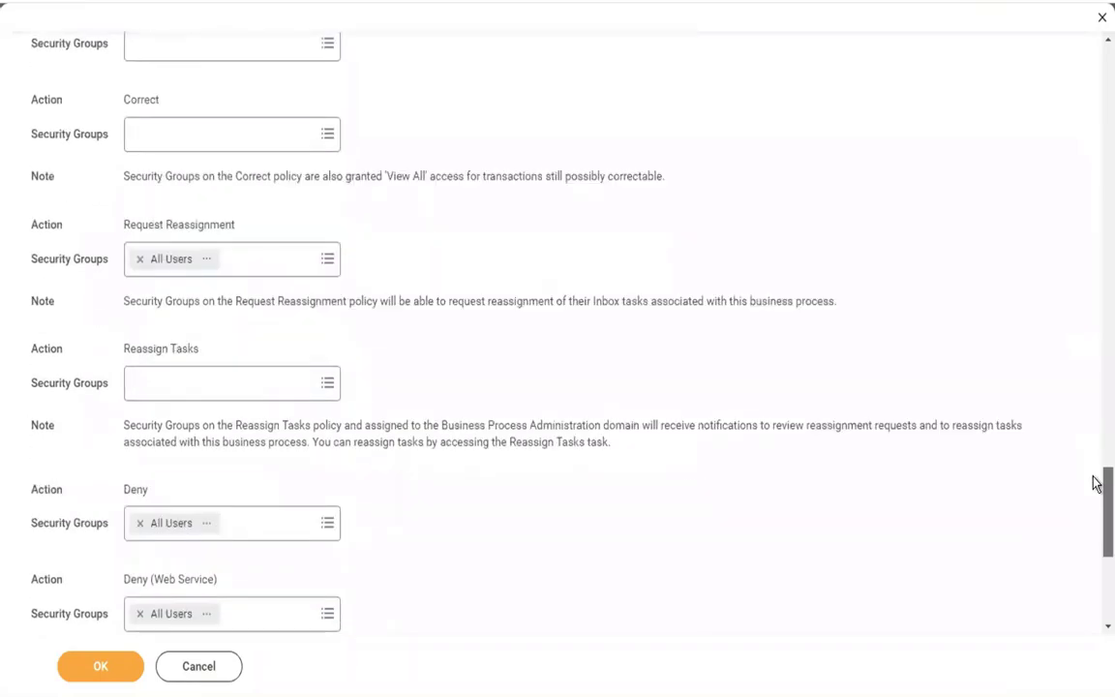
scroll(1095, 493, "down", 5)
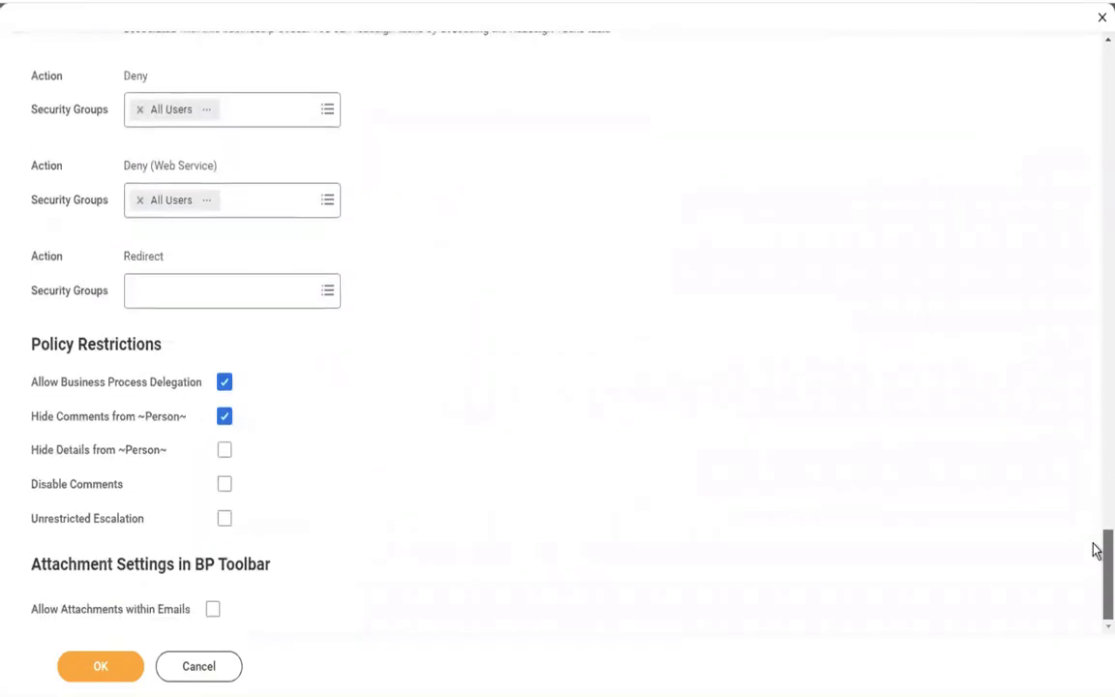
scroll(1095, 331, "up", 20)
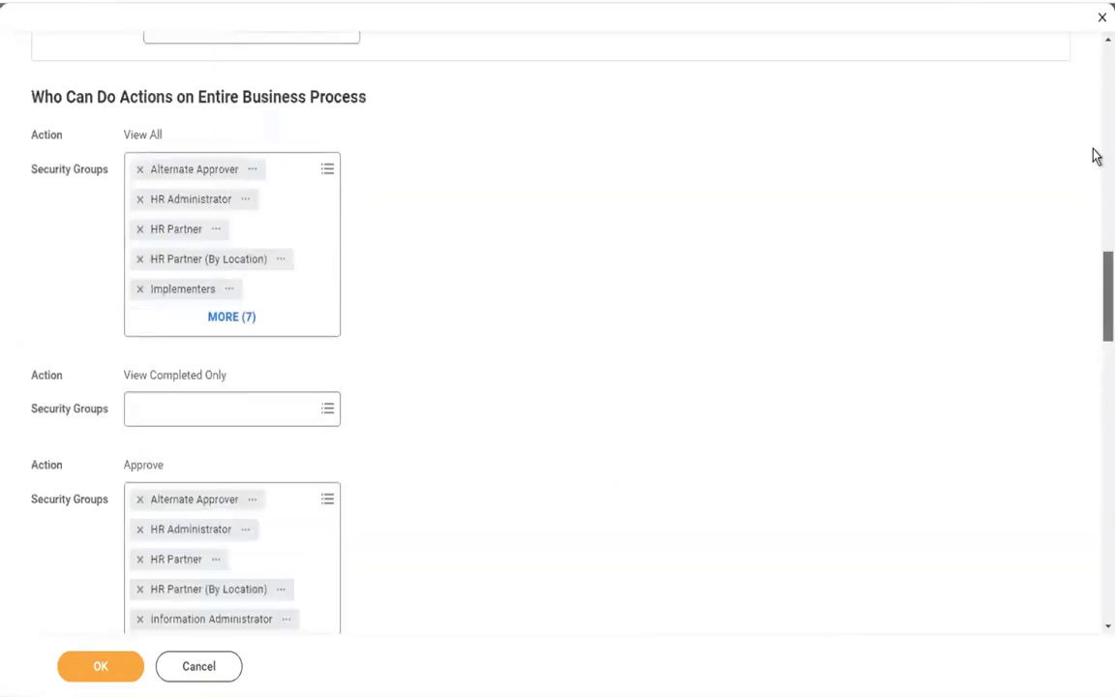
scroll(1095, 48, "up", 8)
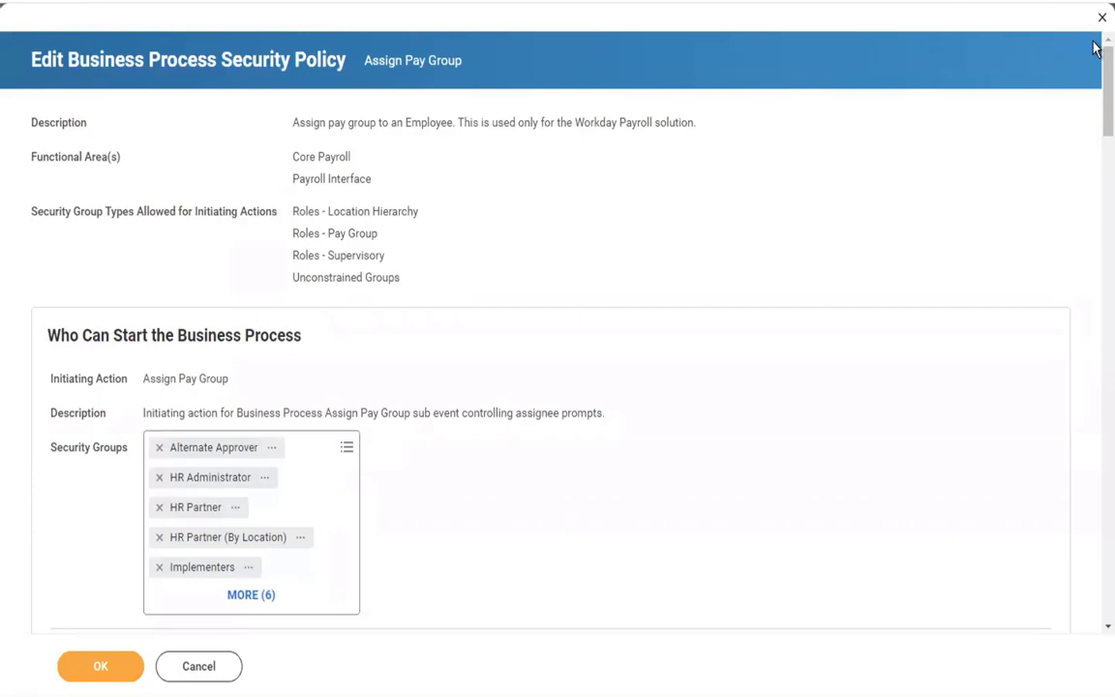
Search the first initiating action's security groups for "PAYROLL ADMIN" and close the security policy without saving.
left_click(330, 447)
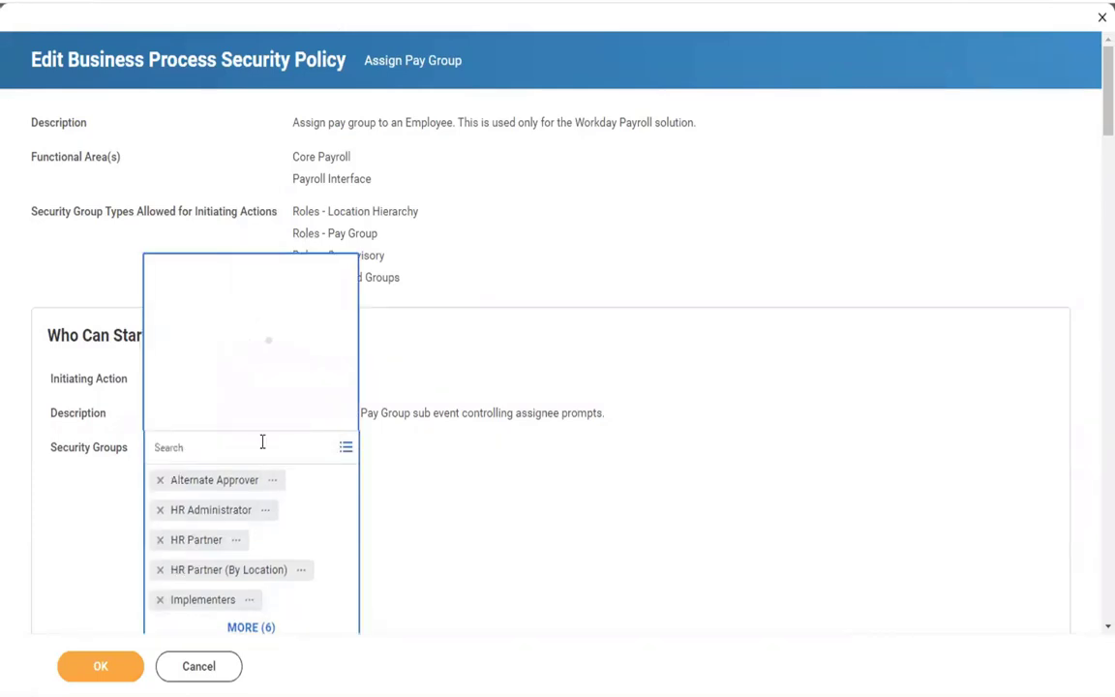
type("PAYRO")
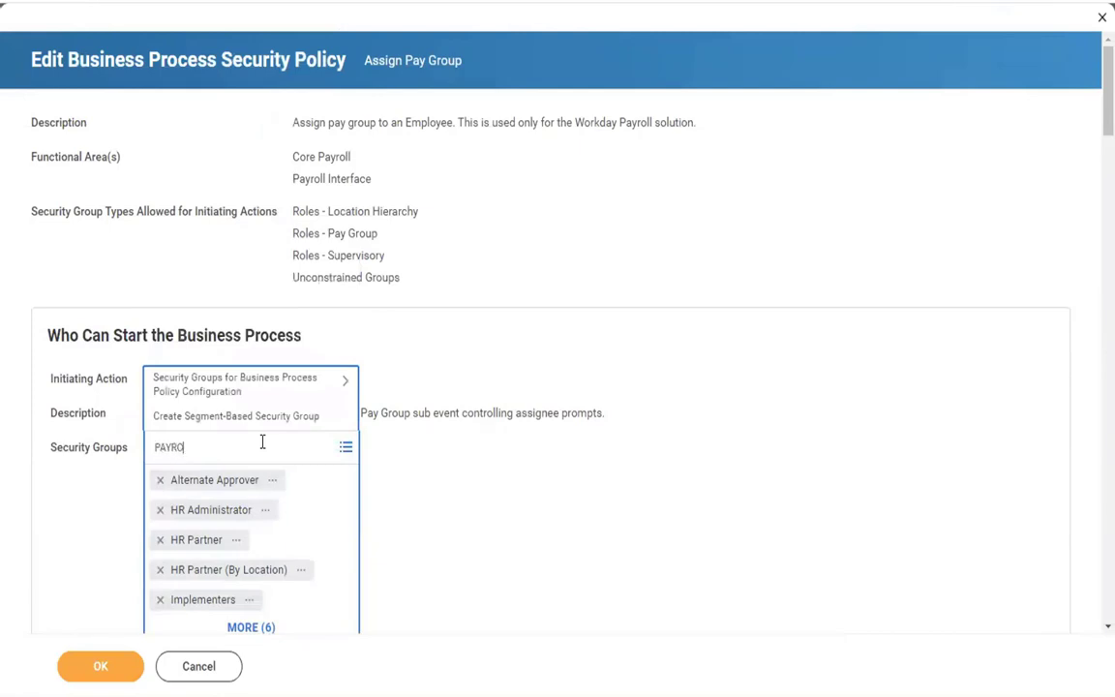
type("LL ADMIN")
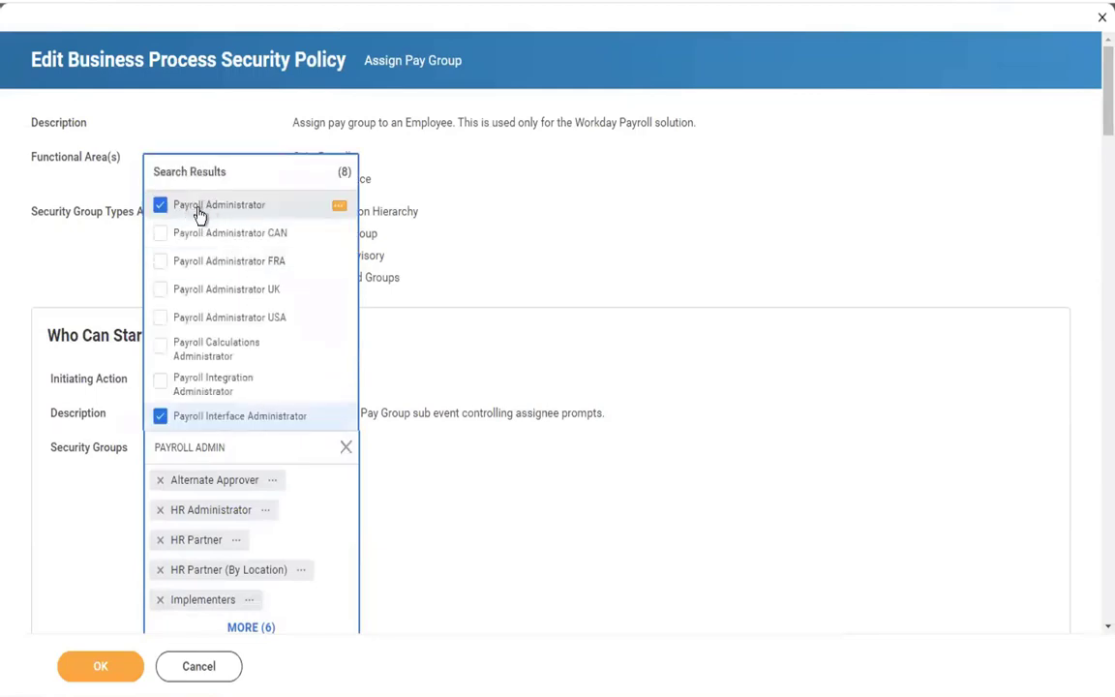
left_click(653, 380)
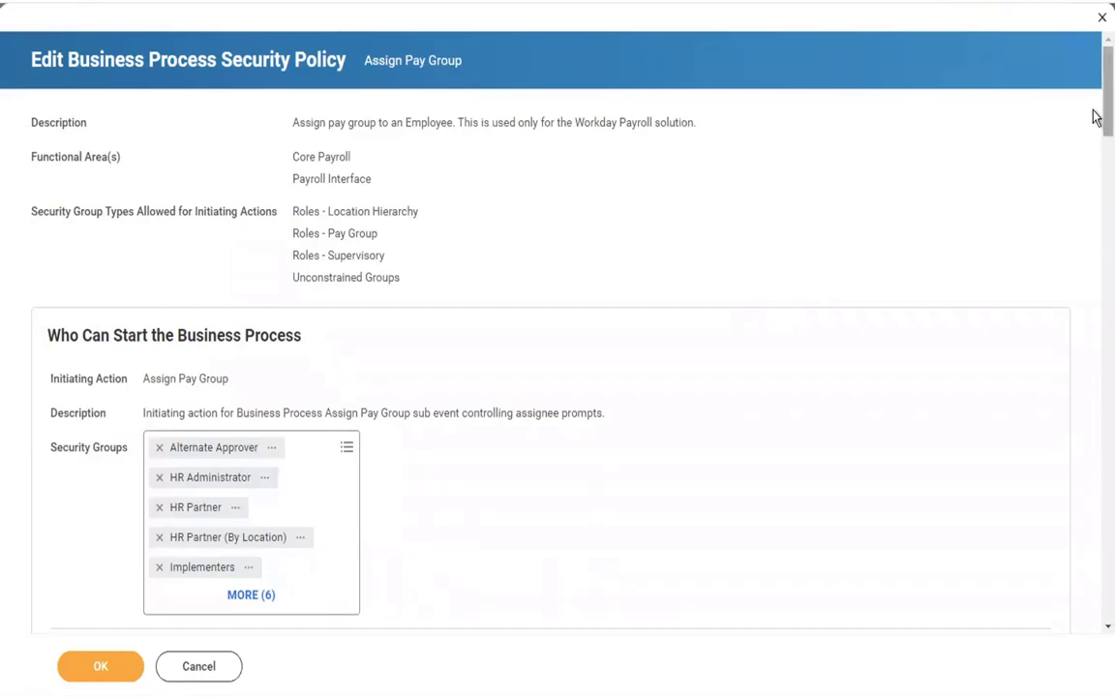
left_click(1099, 19)
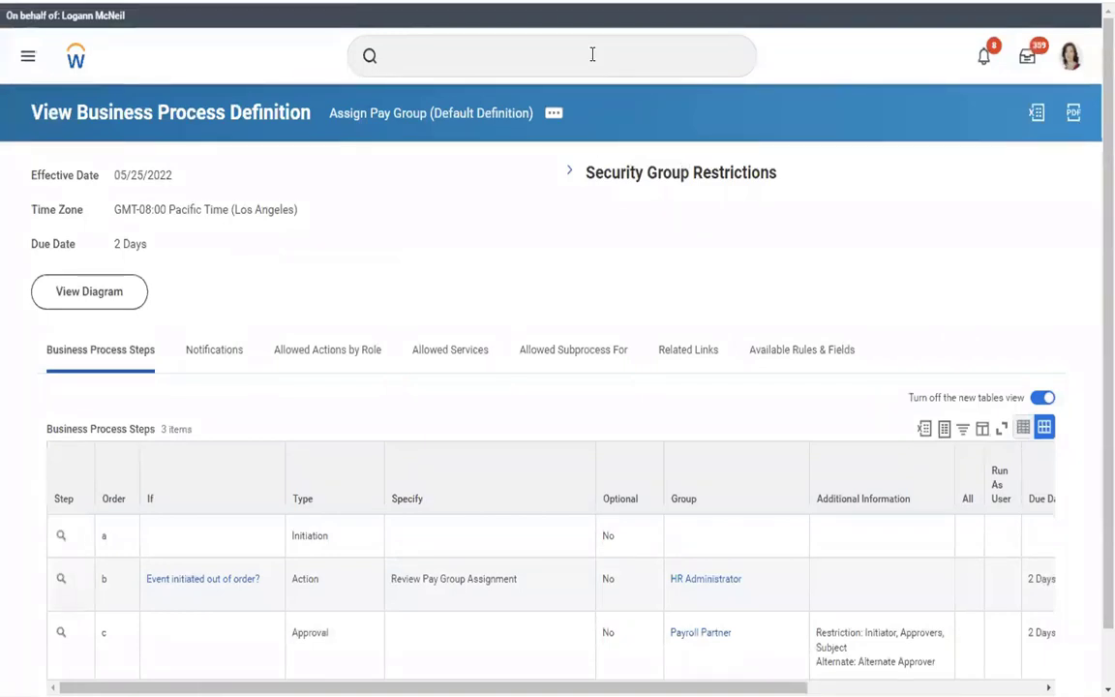
Find the Stop Proxy task by searching for "STOP PROXY" and end the current proxy session.
left_click(494, 54)
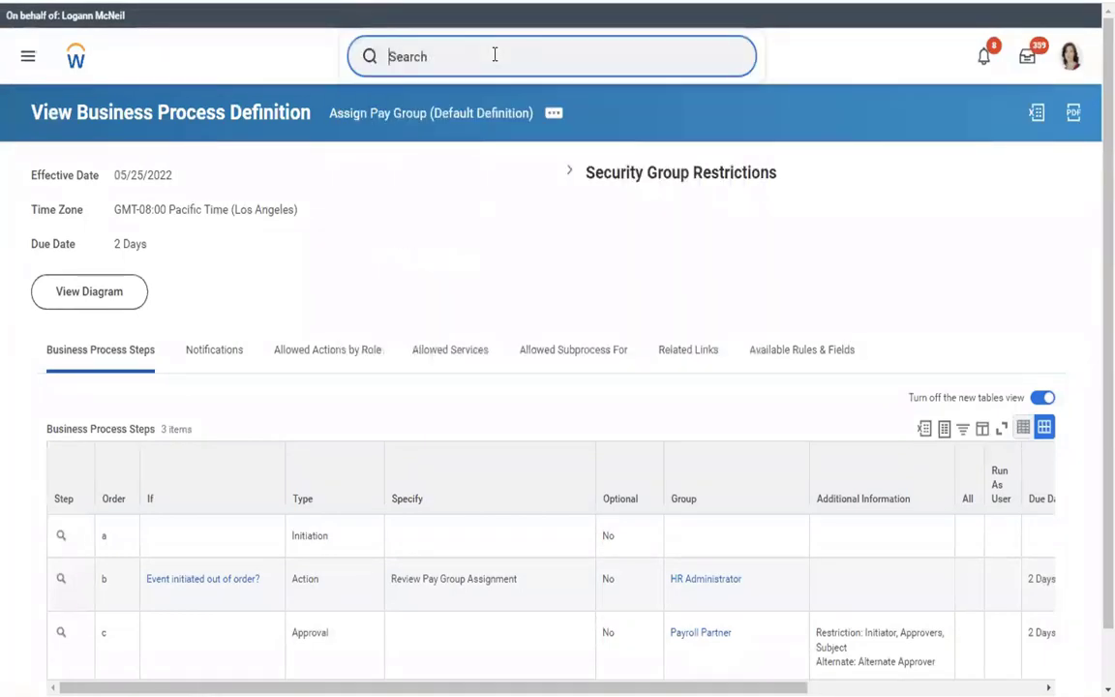
type("STOP PRO")
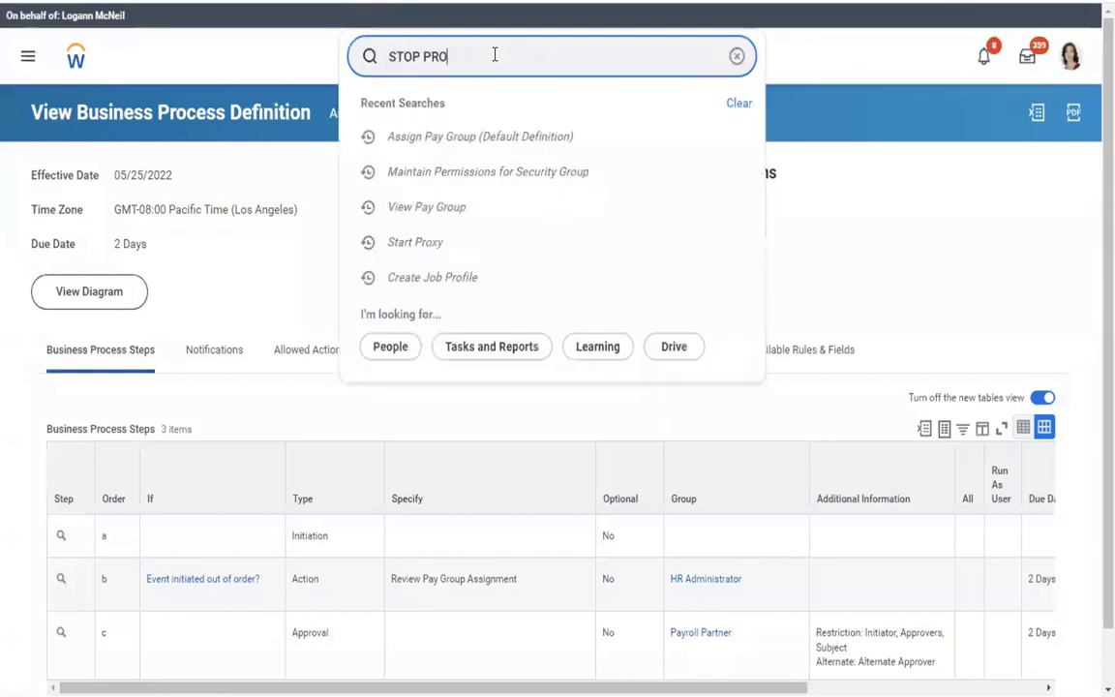
type("XY")
left_click(450, 109)
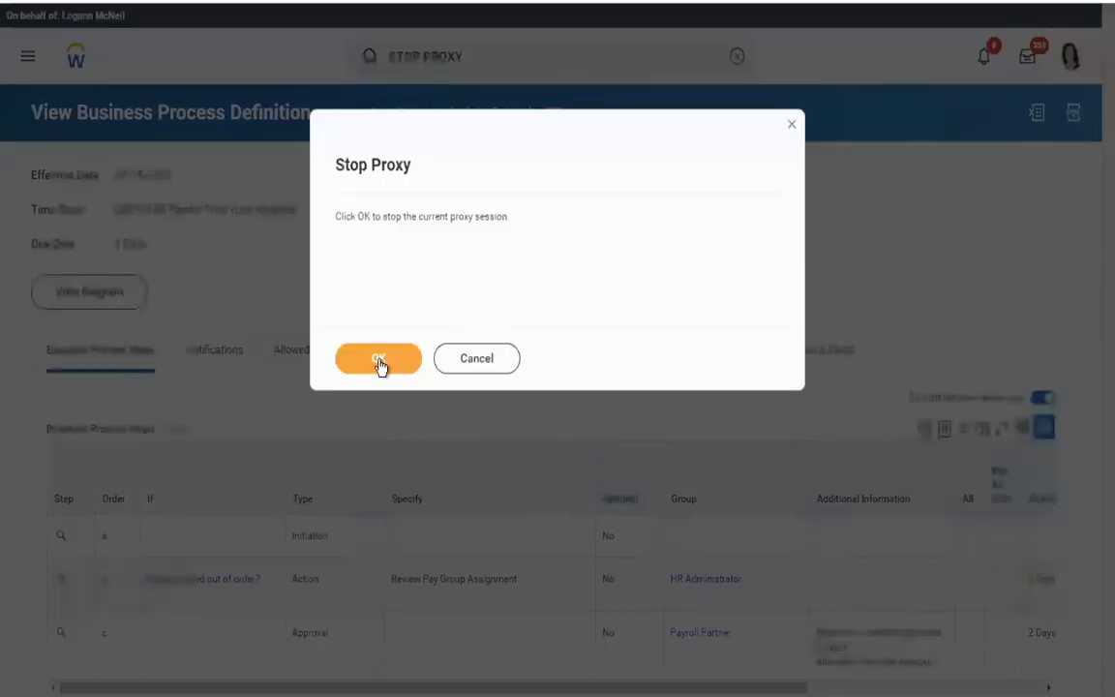
left_click(380, 361)
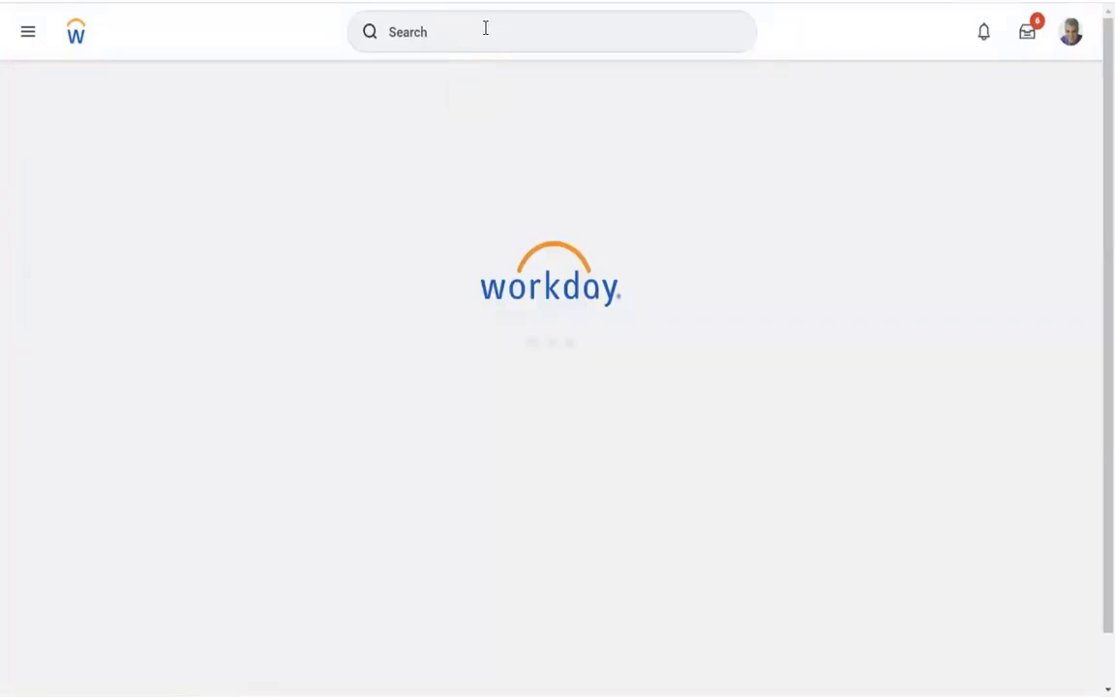
Search Workday for "CREATE PAY GROUP" to check whether the signed-in account can reach the task.
left_click(485, 28)
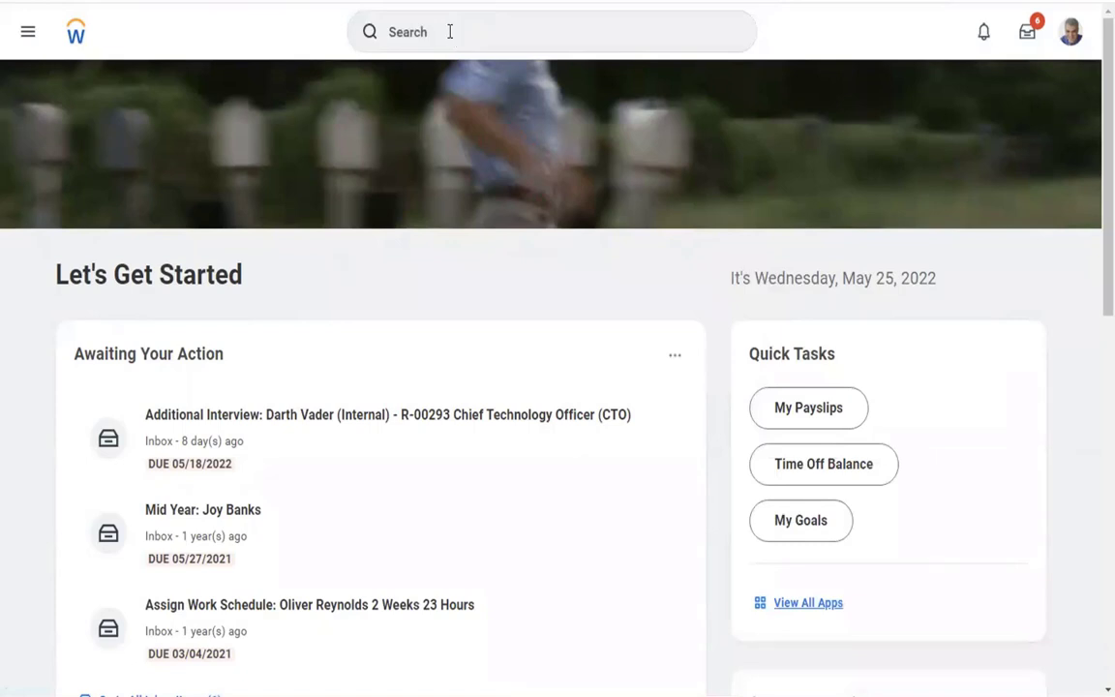
left_click(451, 31)
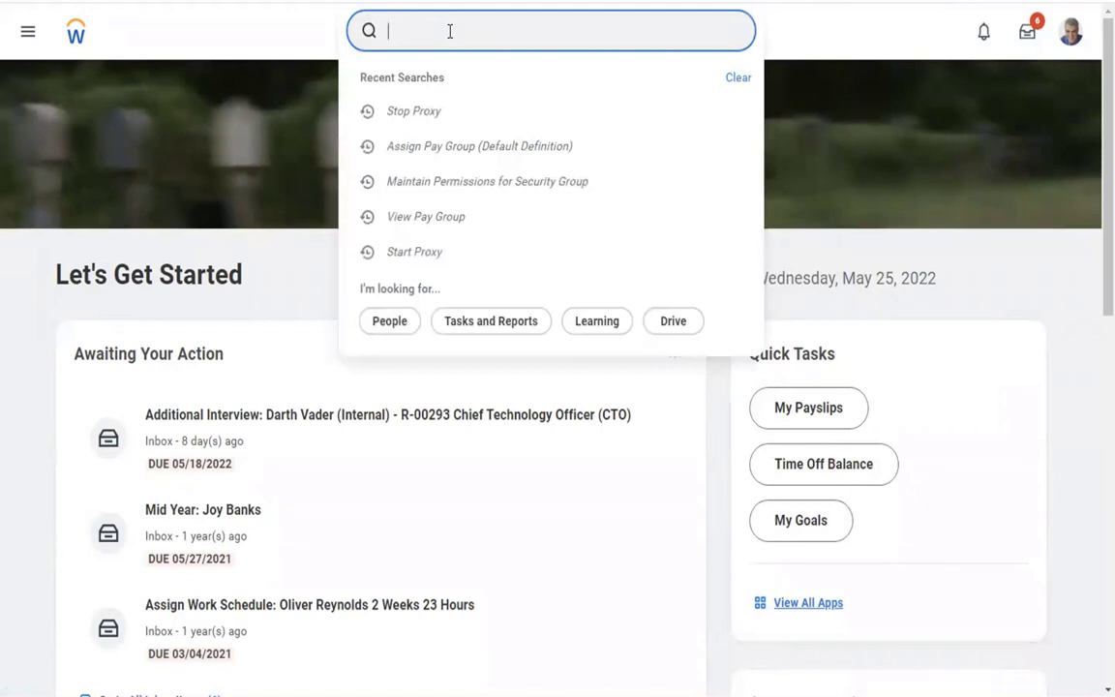
type("CREATE PAY")
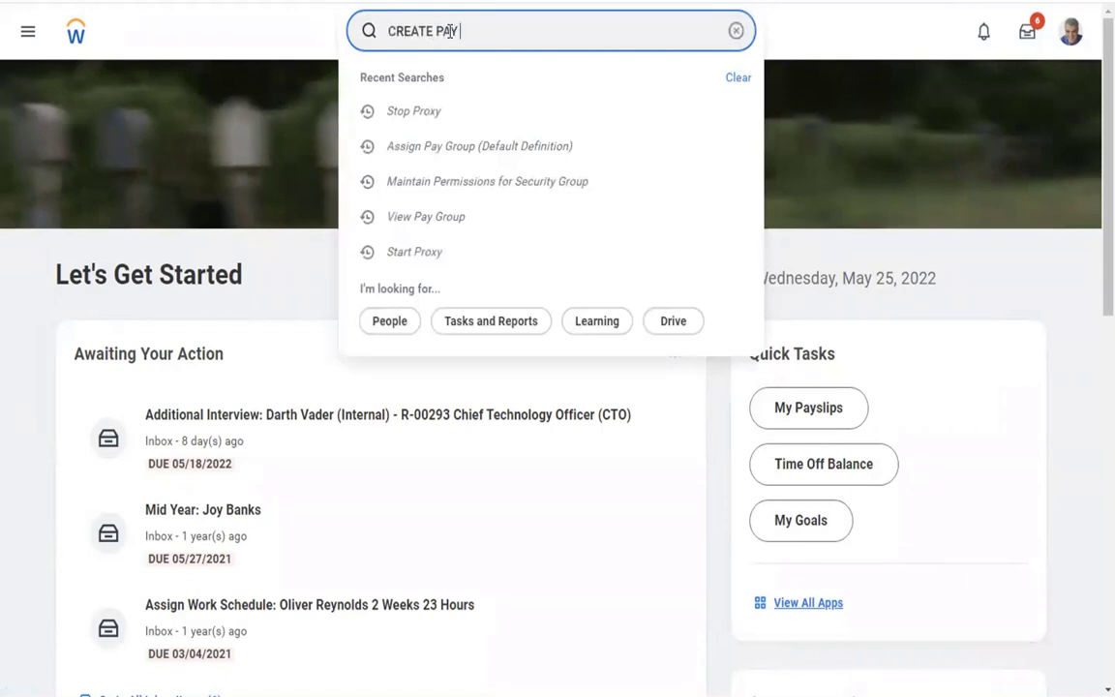
type(" GROUP")
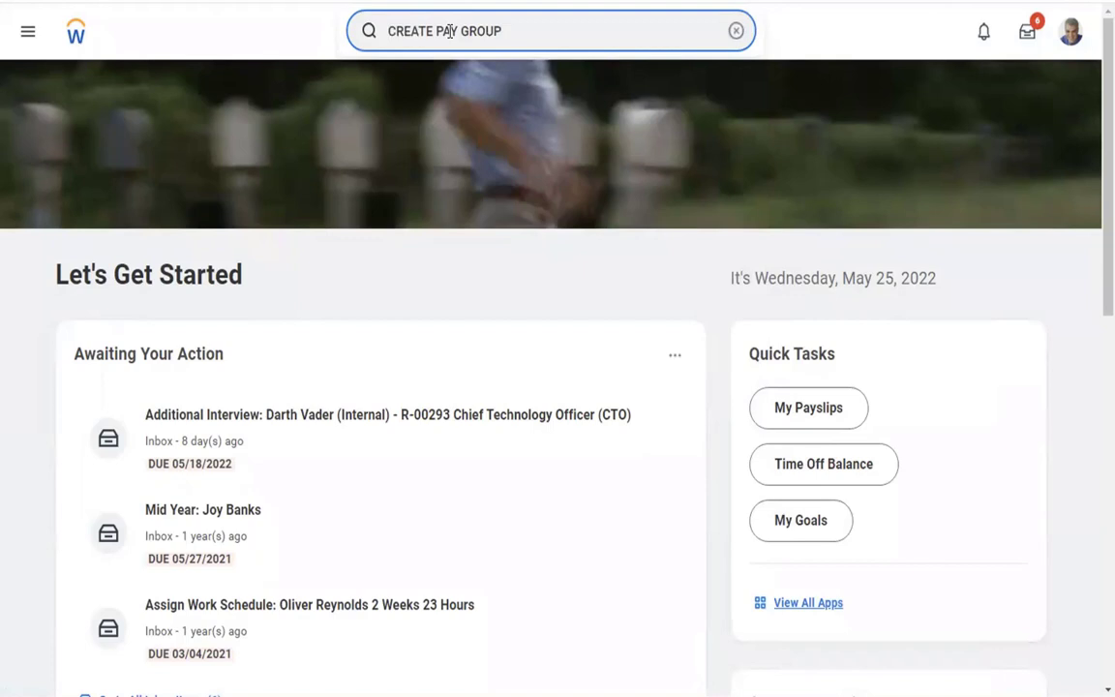
key("Return")
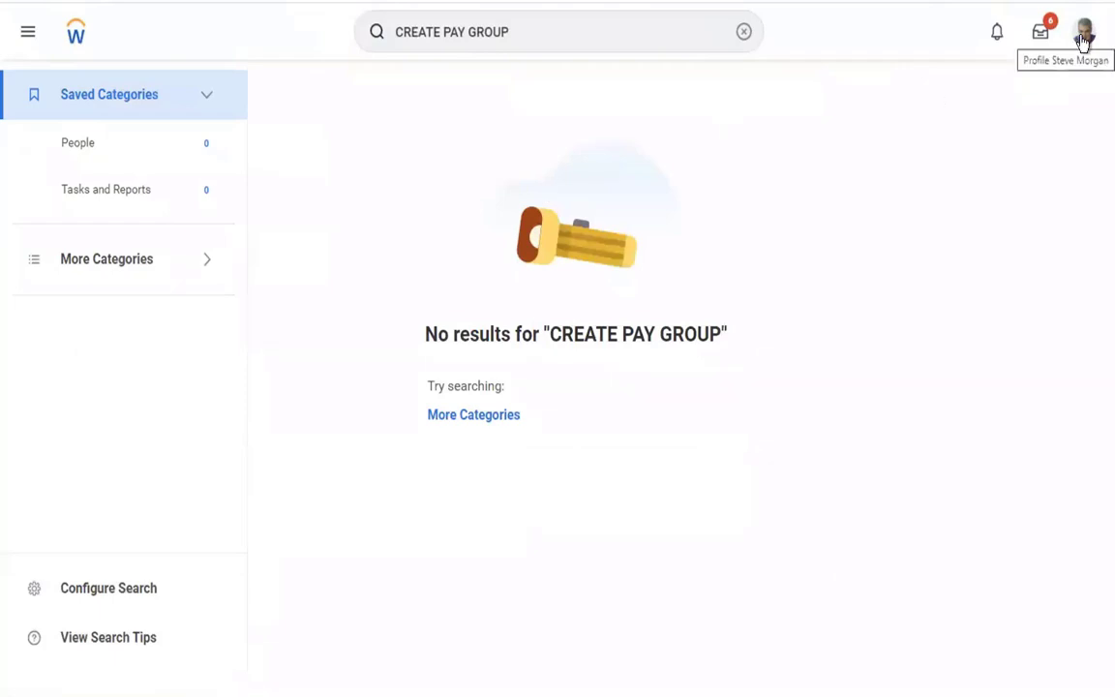
Find the Start Proxy task by searching for "START PROXY" and start a proxy session, entering the other worker's name in Act As.
left_click(735, 34)
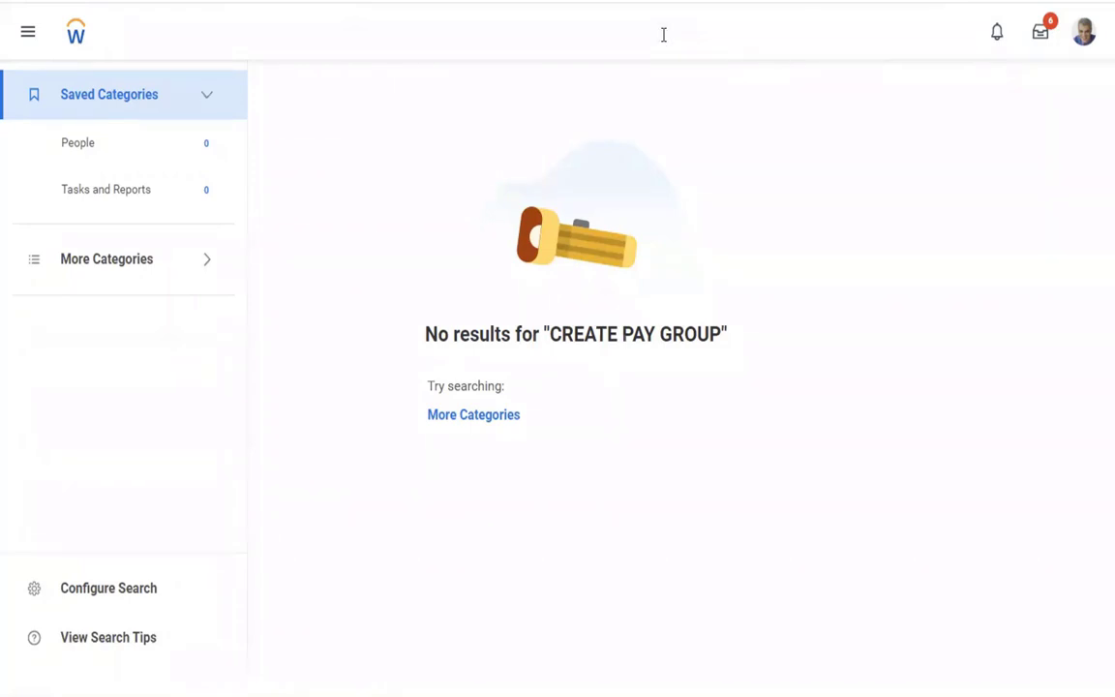
left_click(664, 34)
type("START PROXY")
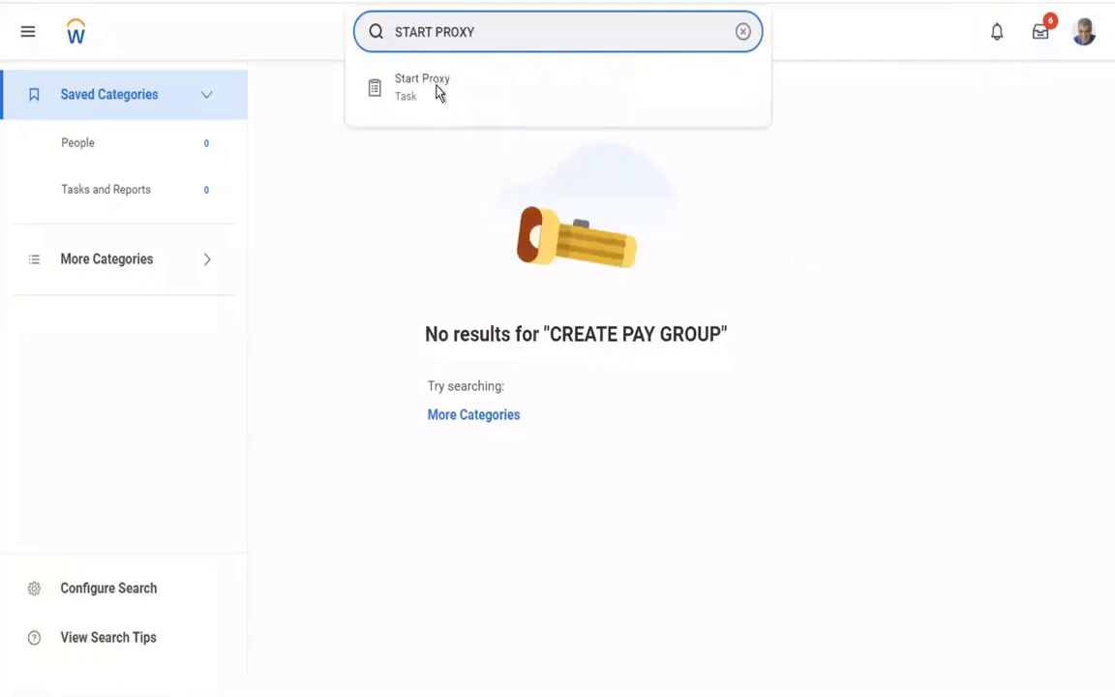
left_click(437, 92)
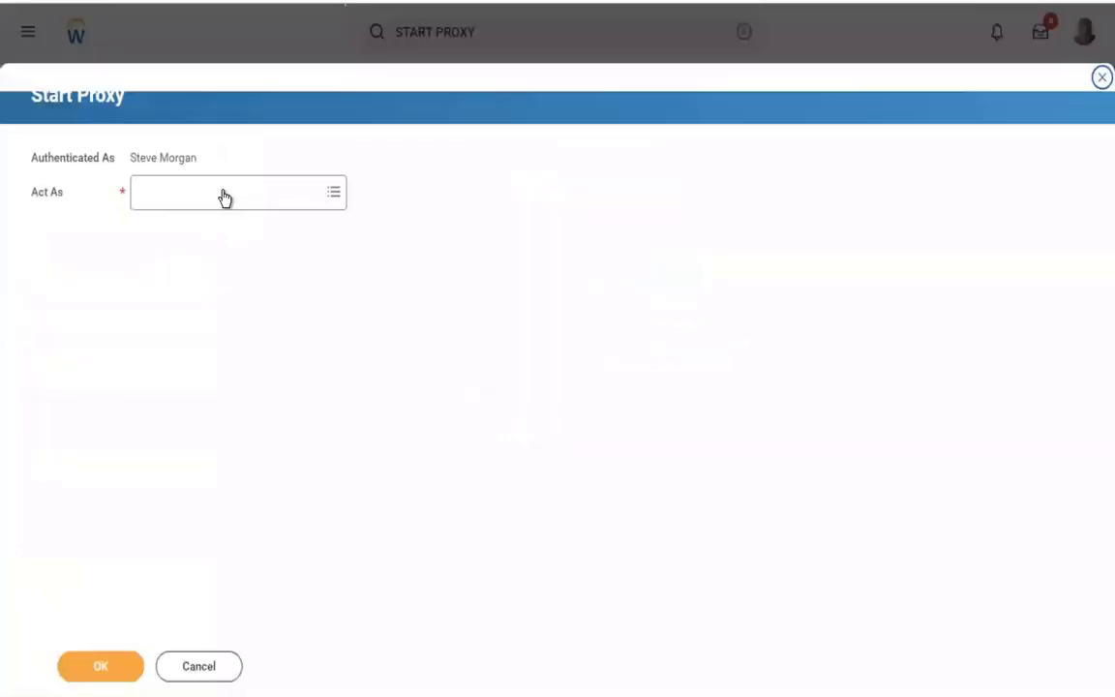
left_click(221, 192)
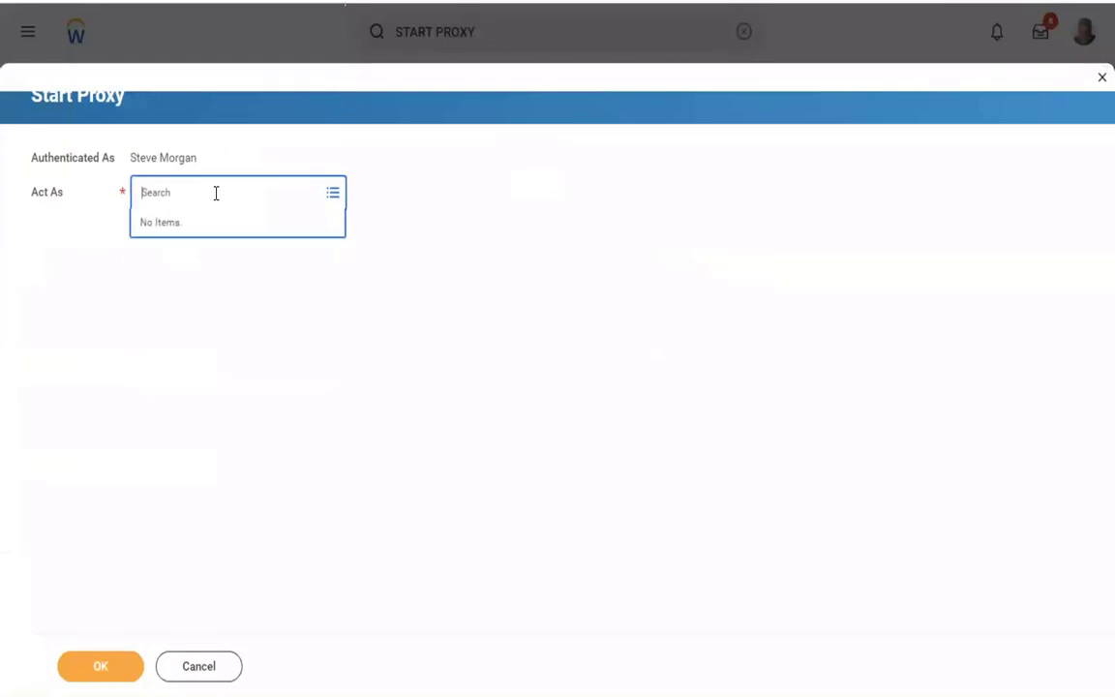
type("LOGAN MC")
key("Return")
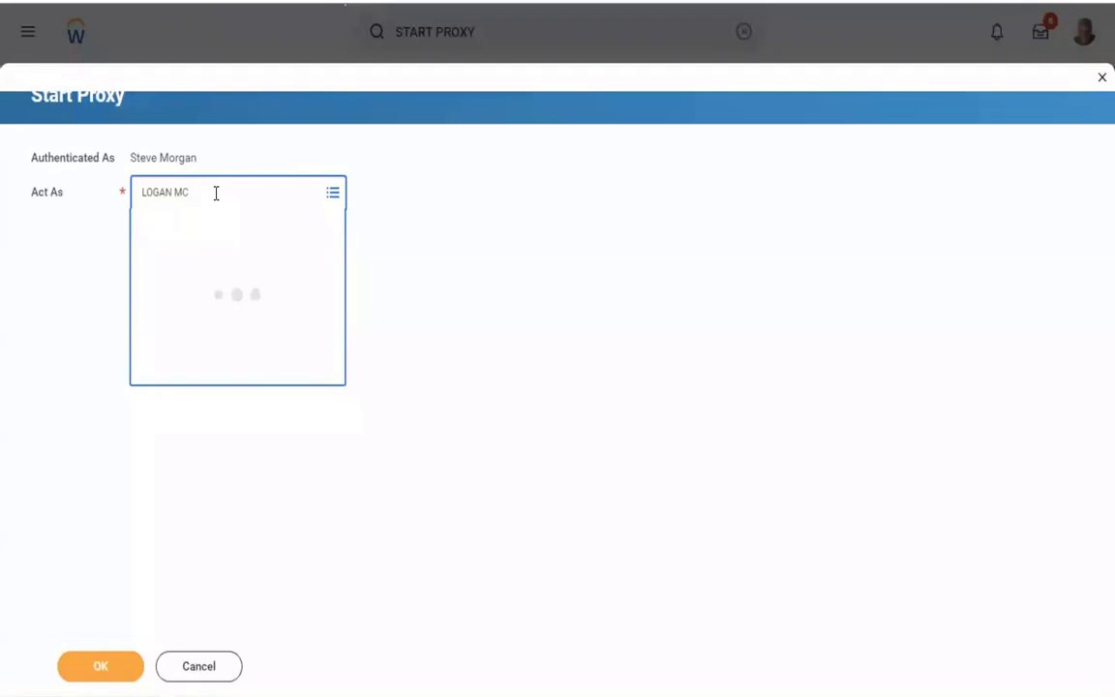
left_click(99, 667)
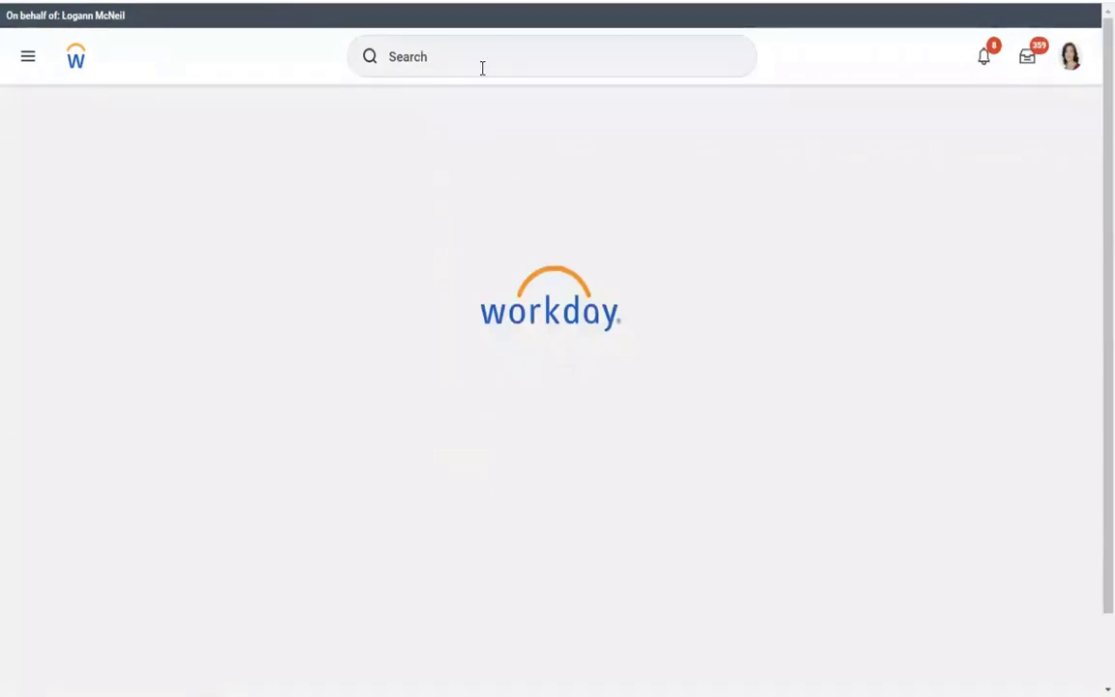
Search for the Chief Executive Officer of Global Modern Services by full name and open that worker's profile.
left_click(436, 59)
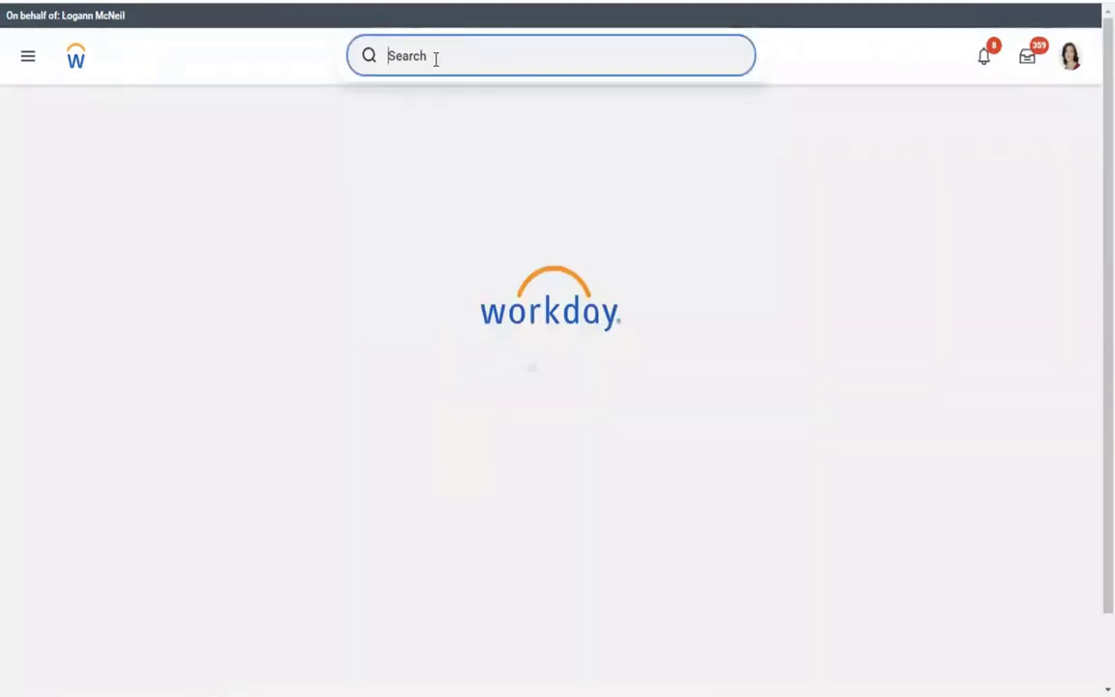
type("STEVE")
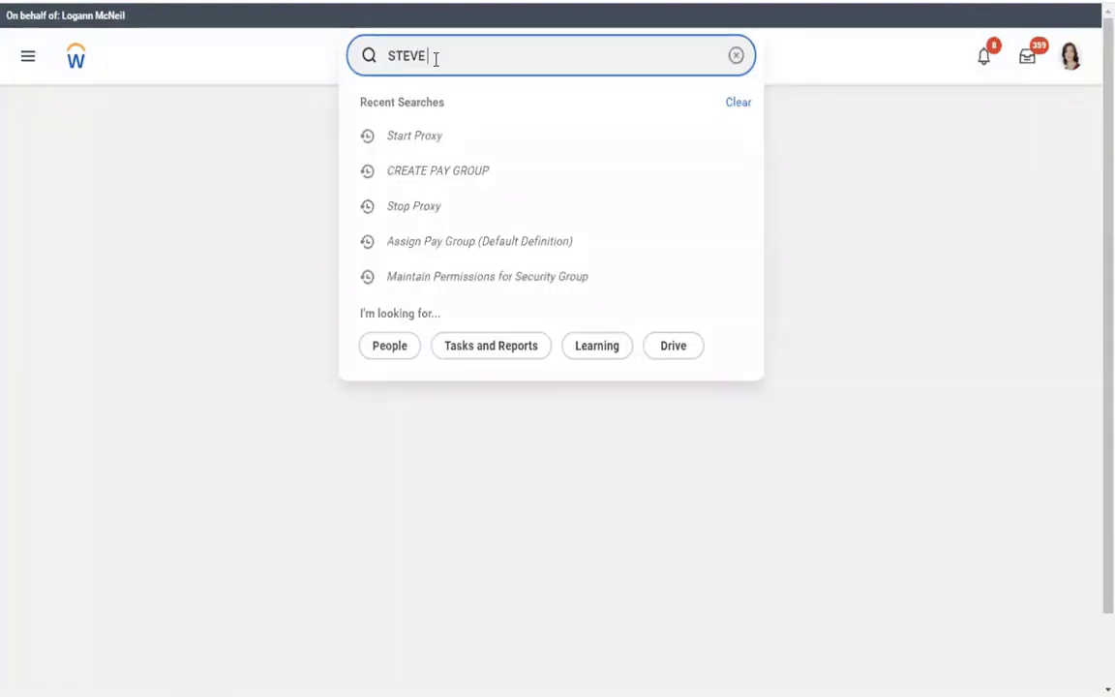
key("Return")
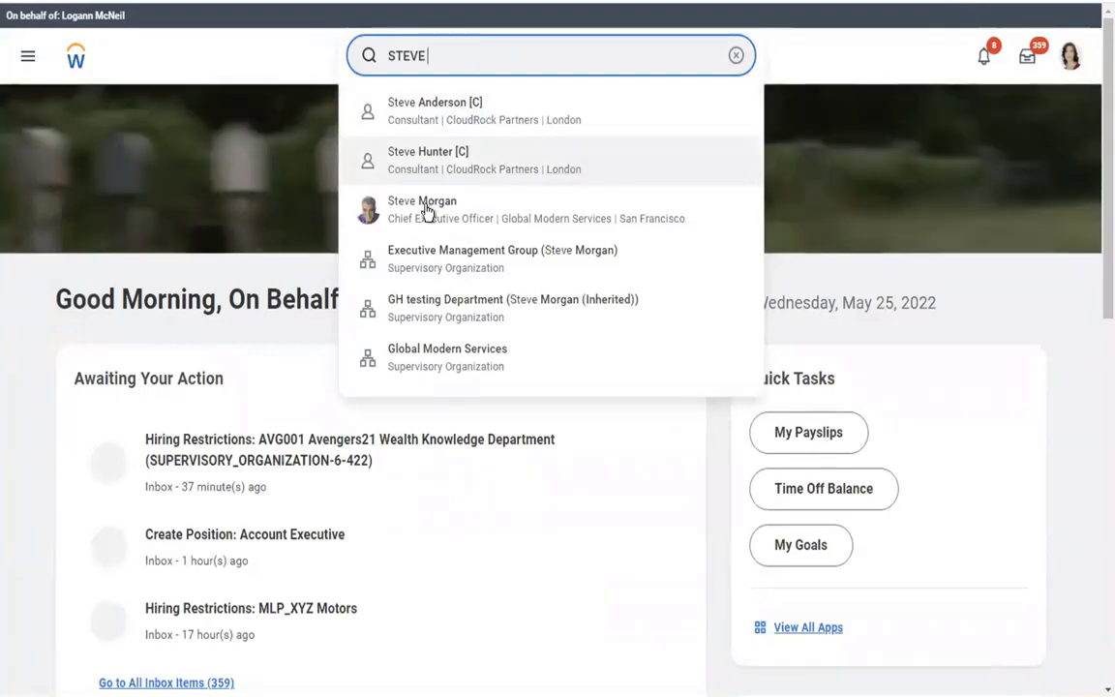
left_click(426, 212)
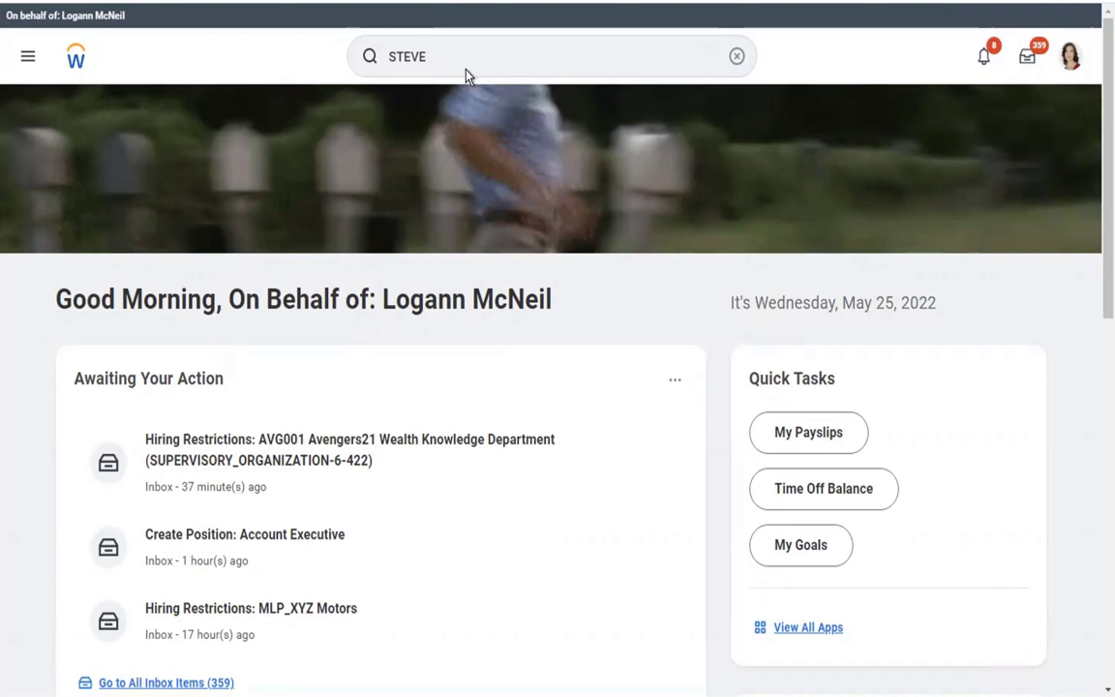
left_click(434, 45)
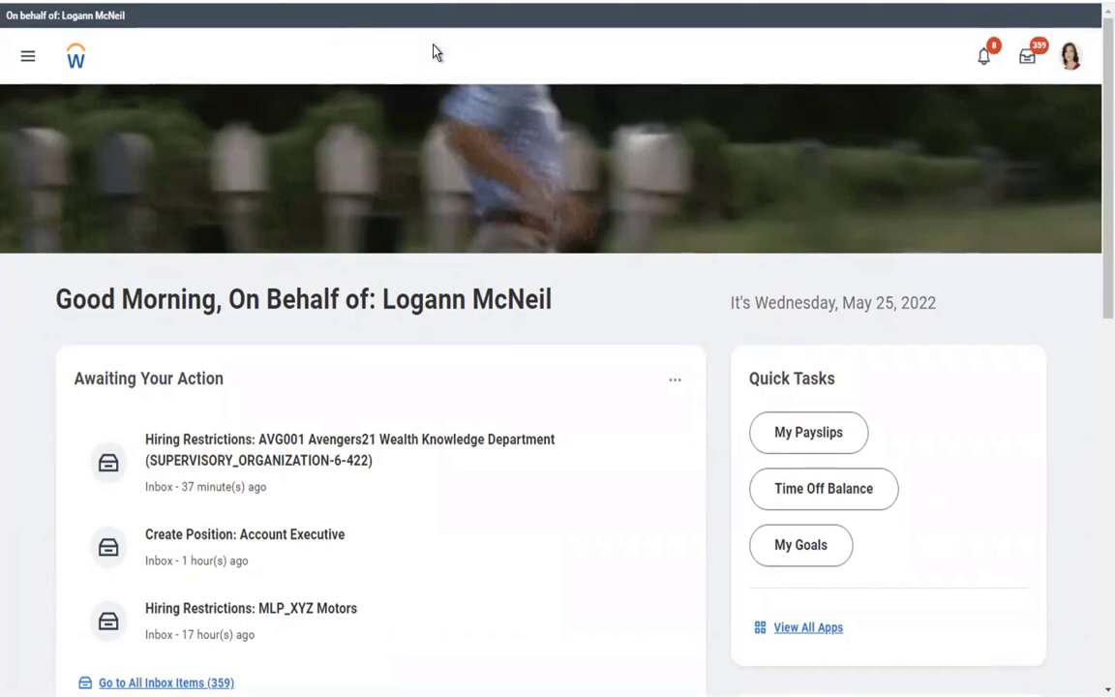
left_click(473, 55)
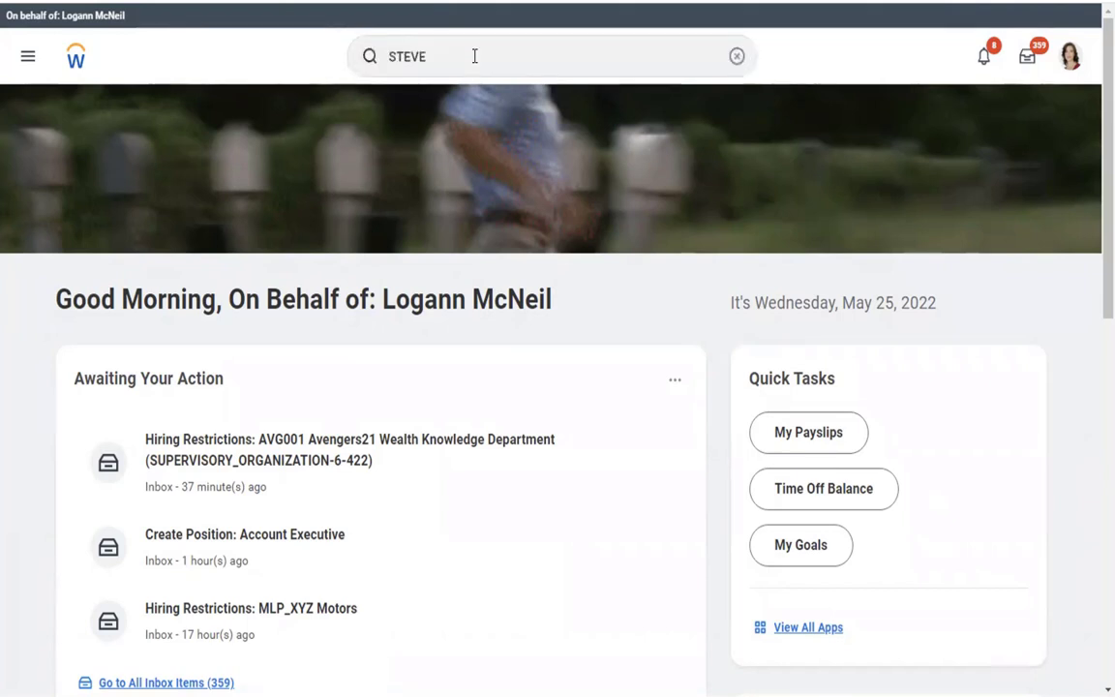
left_click(475, 56)
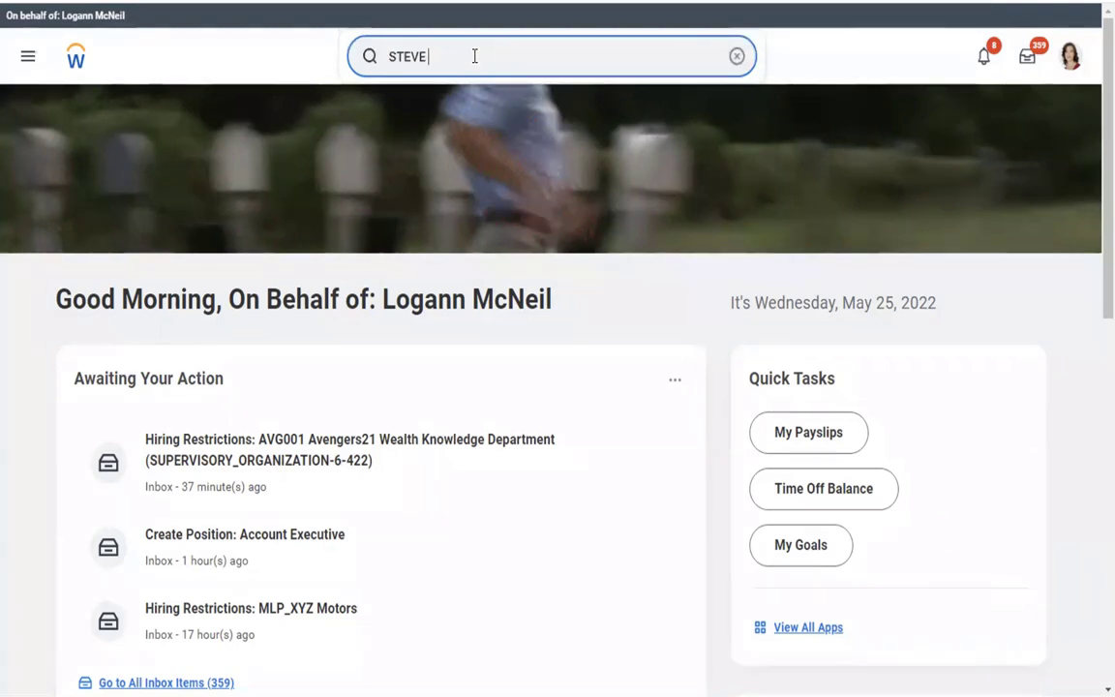
type("MORGAN")
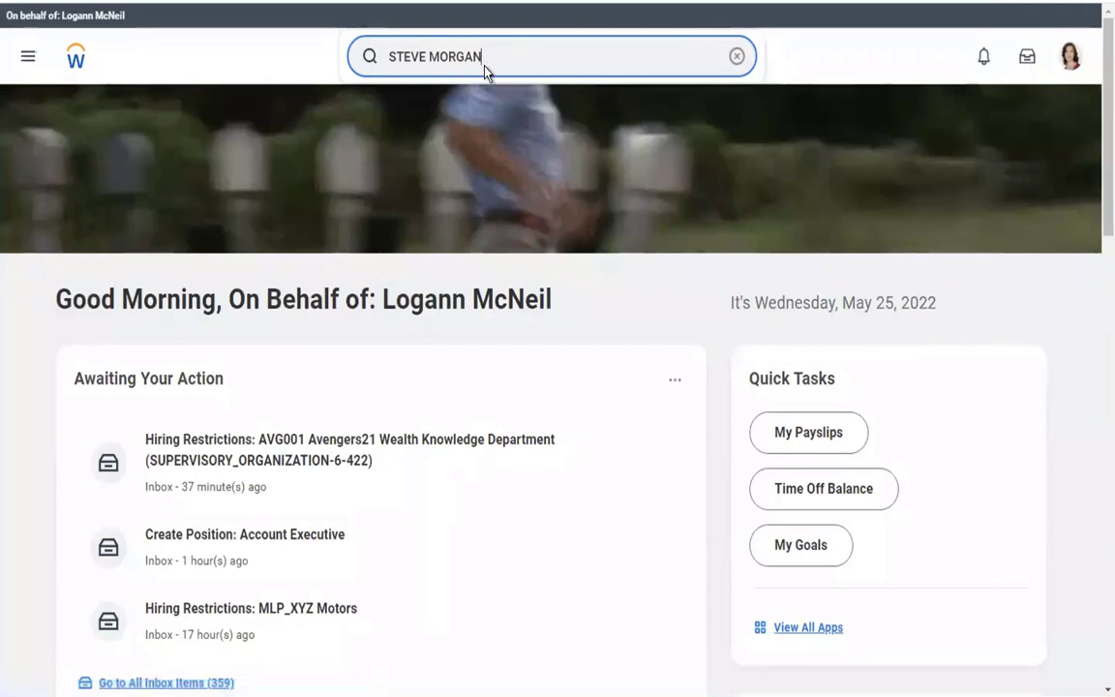
key("Return")
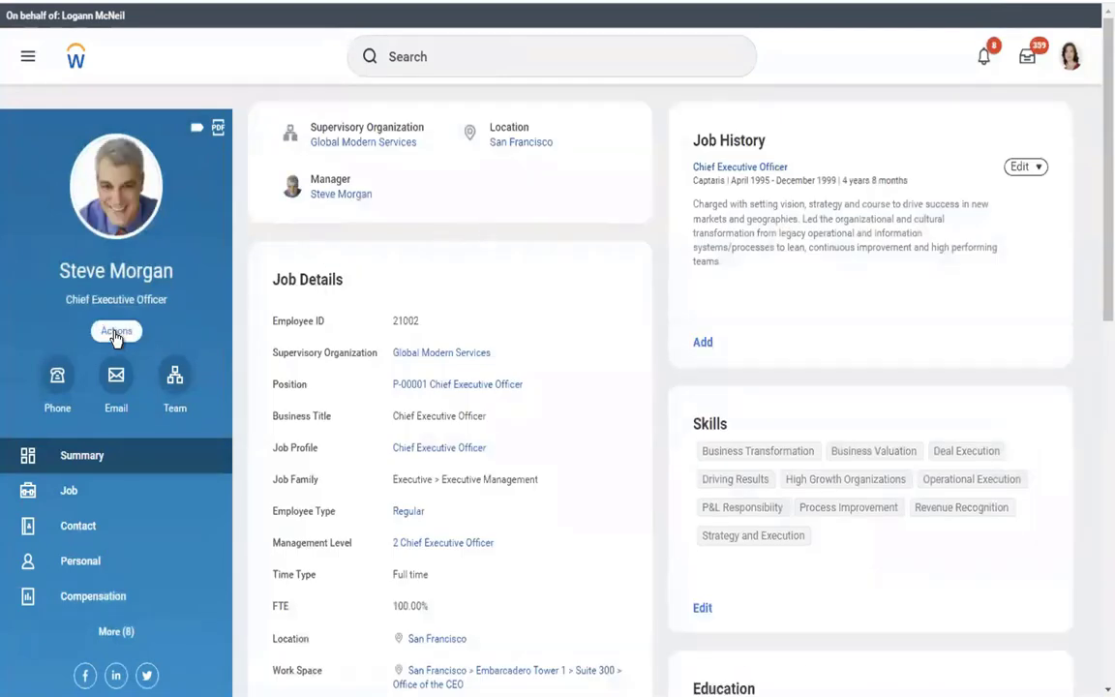
Open the Assign User-Based Groups task from the Chief Executive Officer's Security Profile actions.
left_click(117, 333)
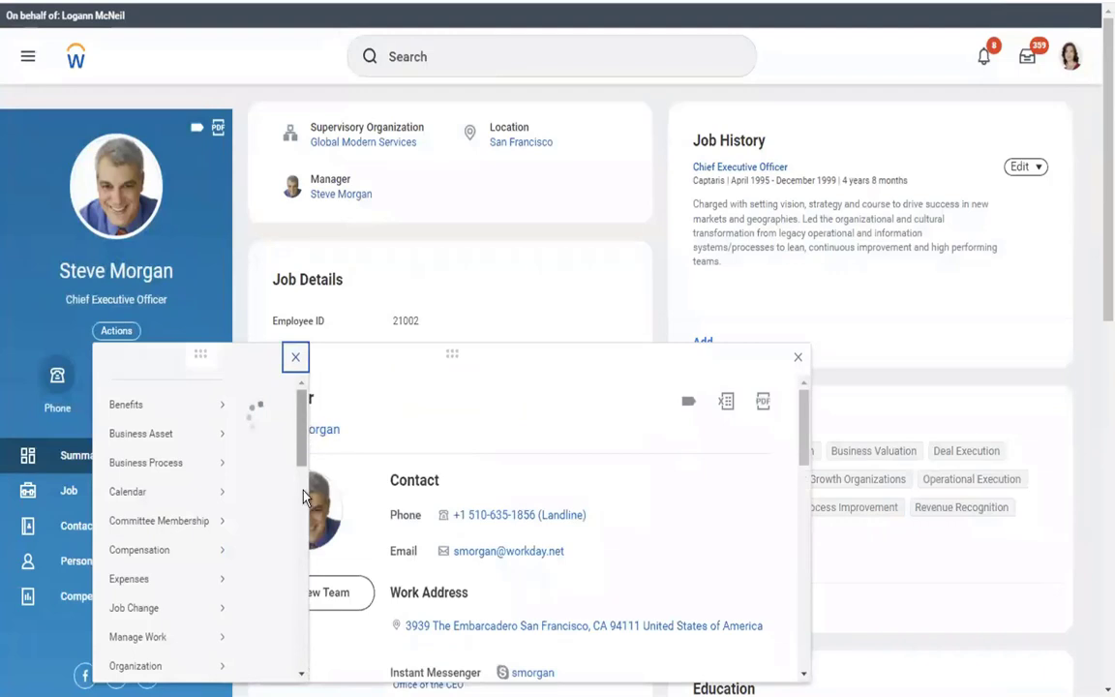
left_click_drag(305, 429, 448, 412)
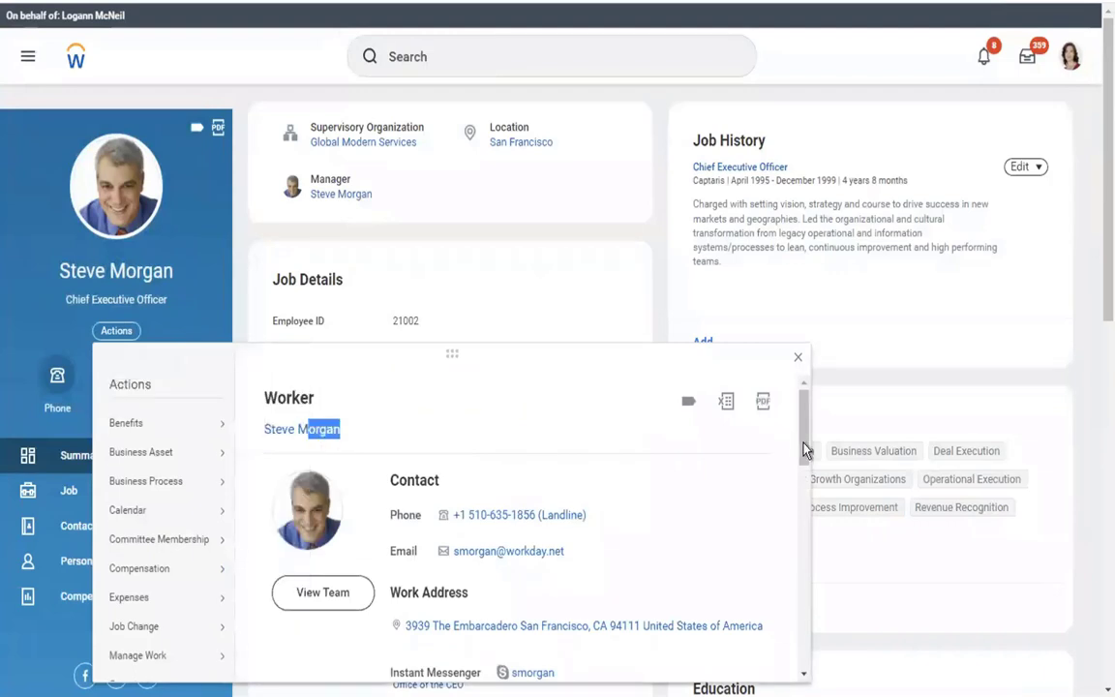
left_click_drag(802, 444, 801, 624)
left_click(124, 608)
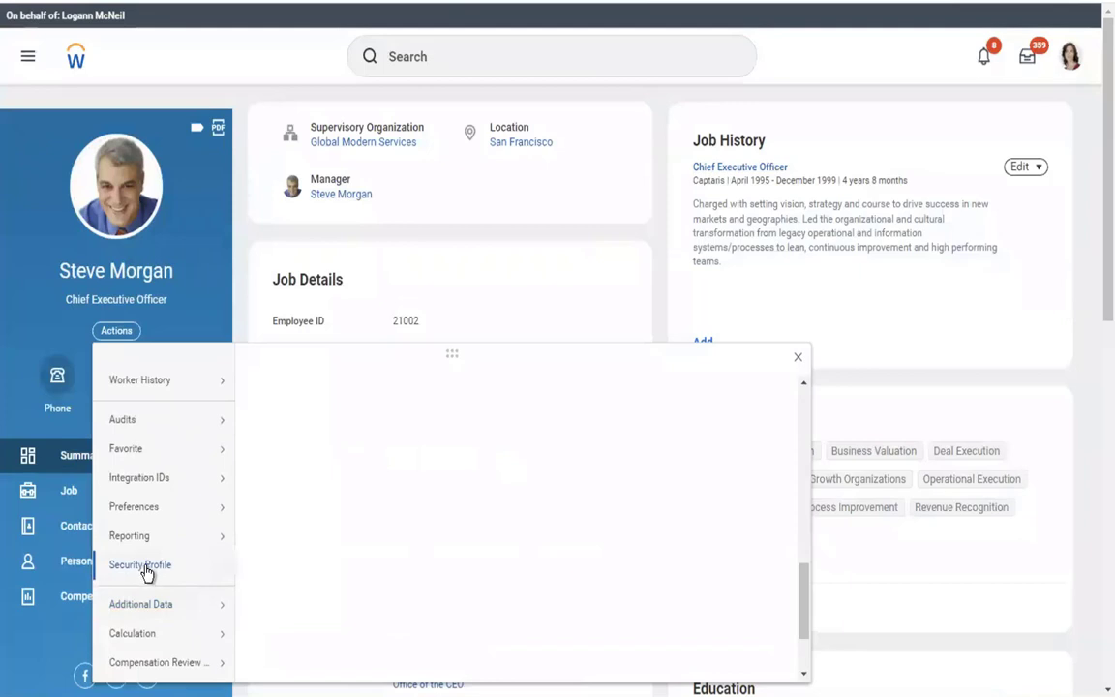
mouse_move(147, 574)
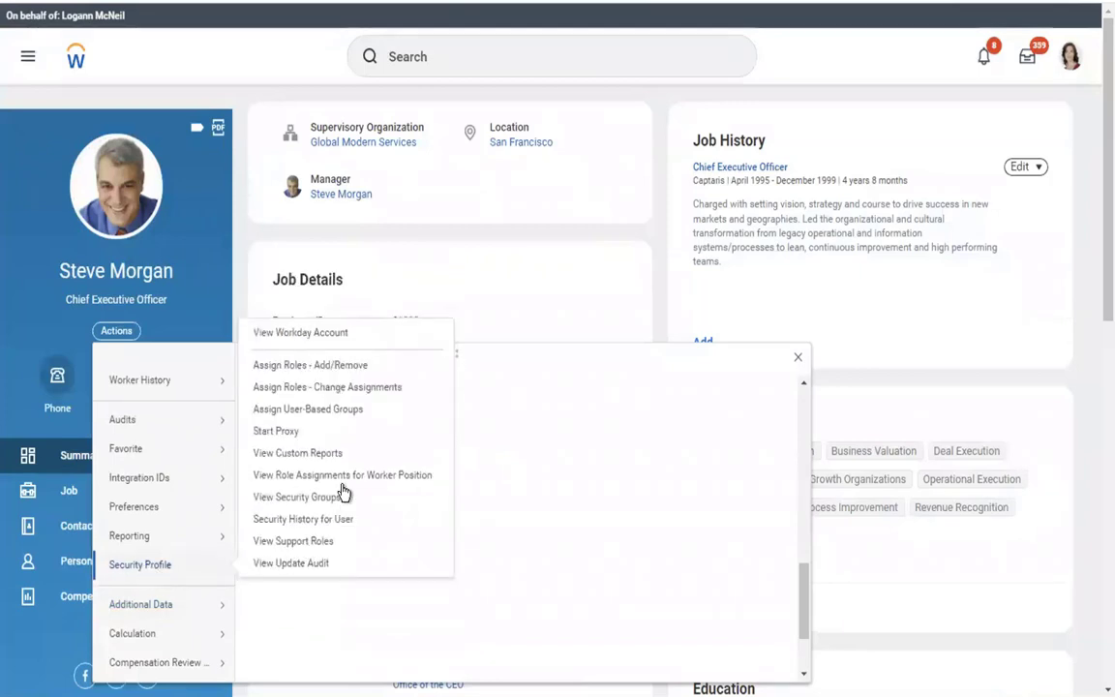
left_click(325, 411)
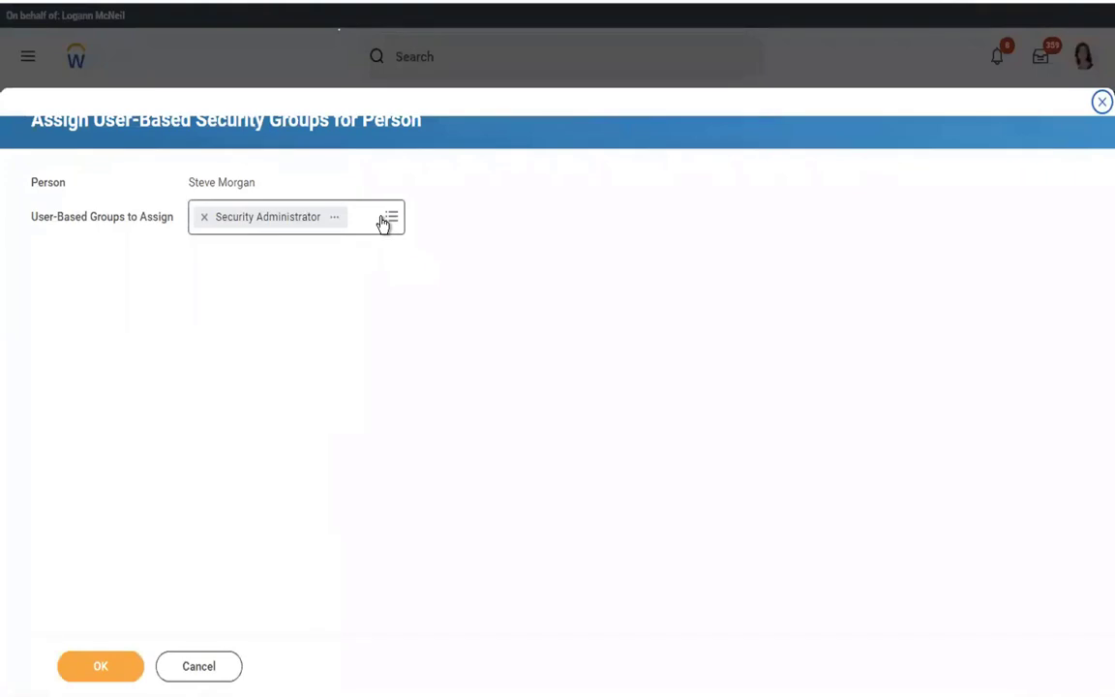
Find the Payroll Administrator group with the search "PAYROLL ADMIN", add it to the person's user-based groups and submit the assignment.
left_click(385, 220)
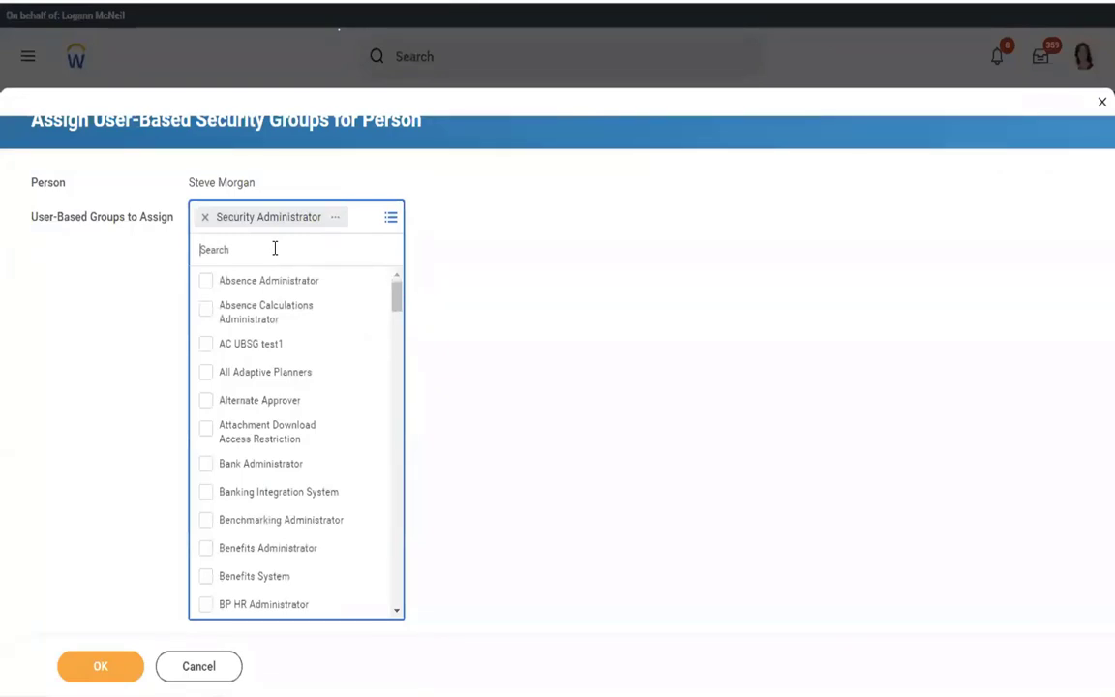
type("PAYROLL ADMIN")
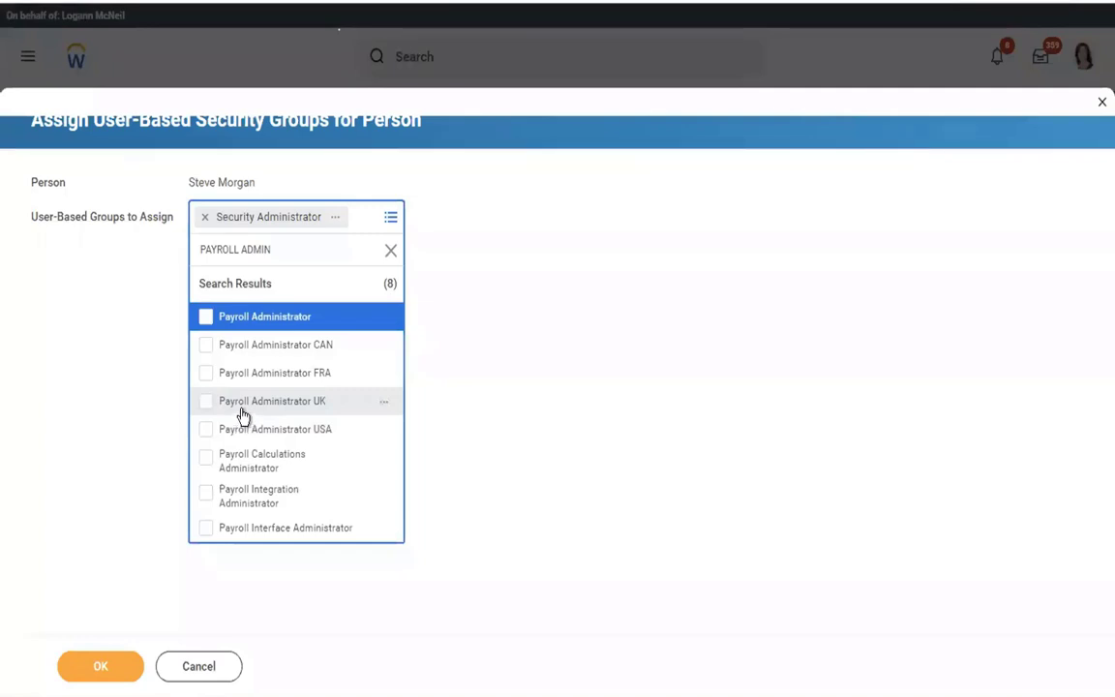
left_click(206, 319)
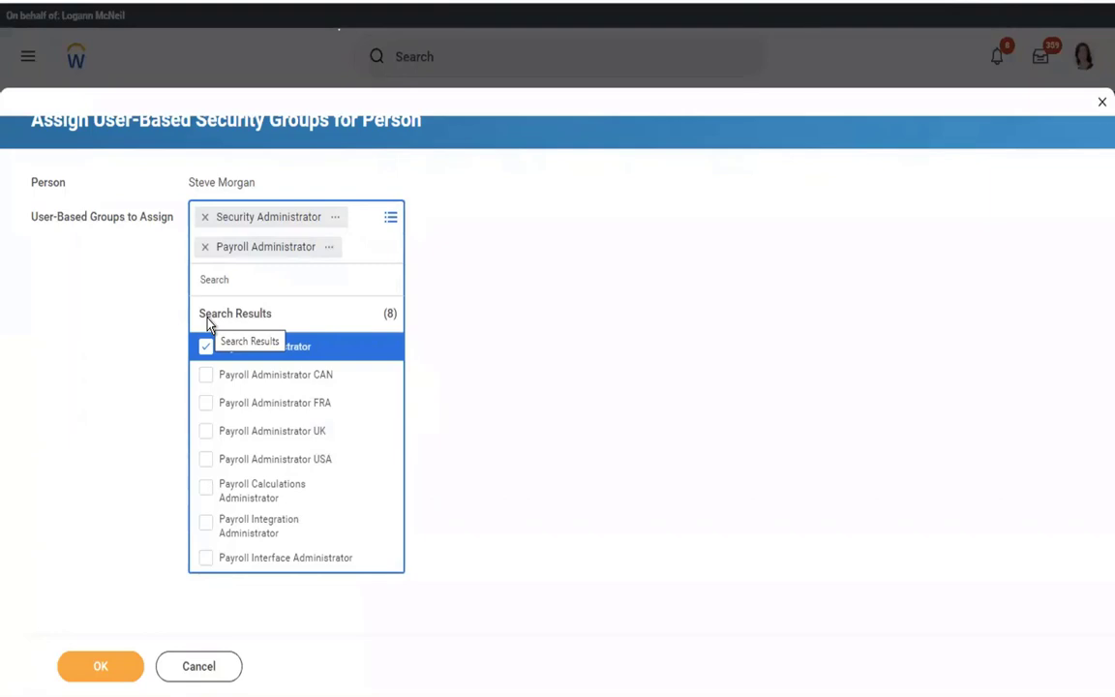
left_click(94, 668)
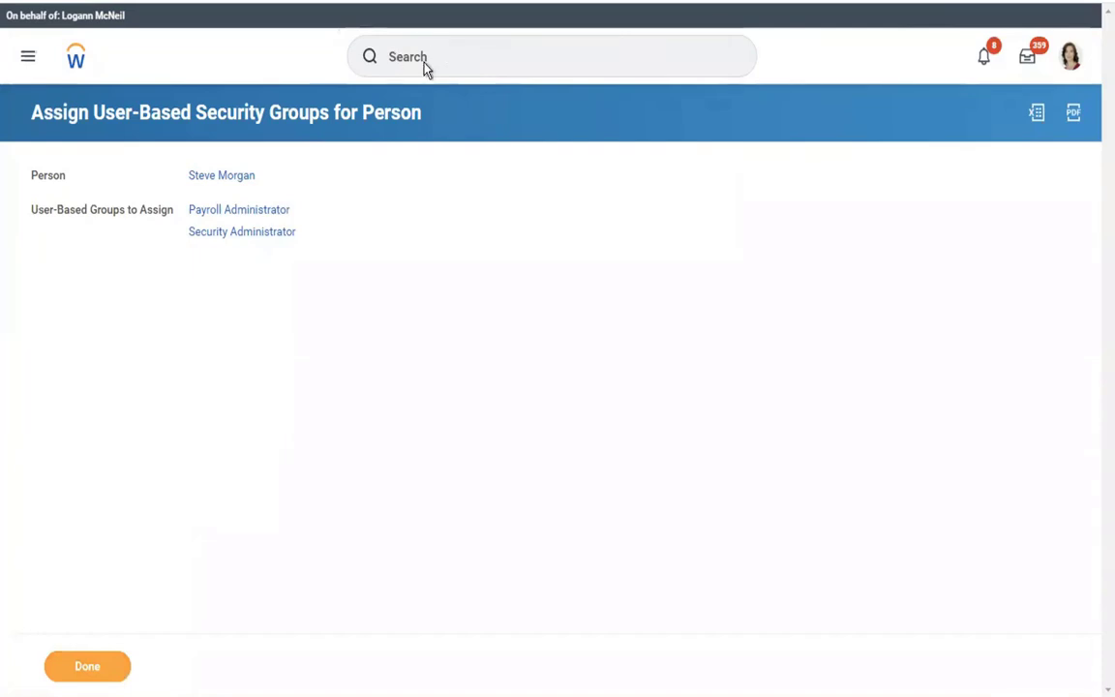
Search for "STOP PROXY", open the Stop Proxy task and confirm ending the session on behalf of the other worker.
left_click(462, 58)
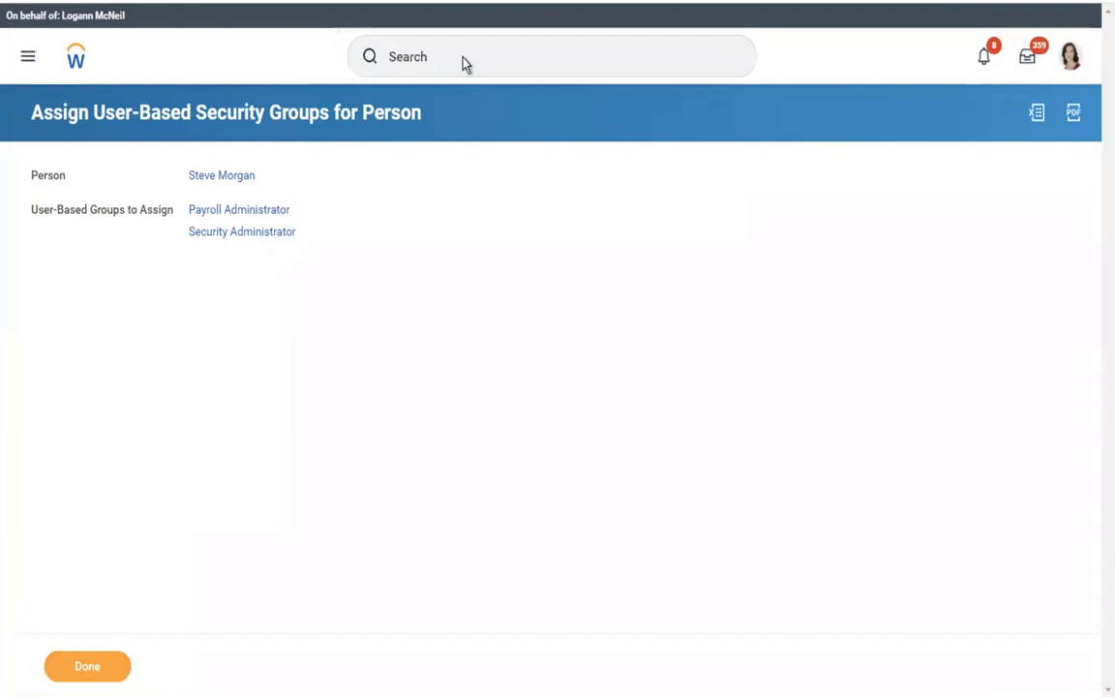
left_click(396, 58)
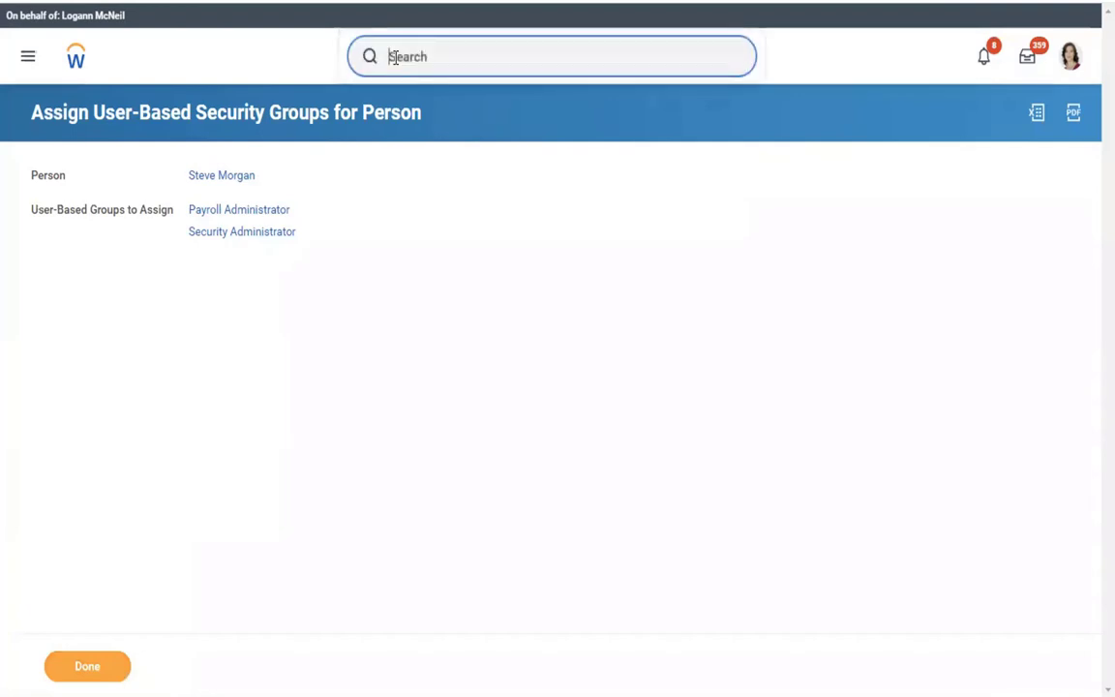
type("STOP P")
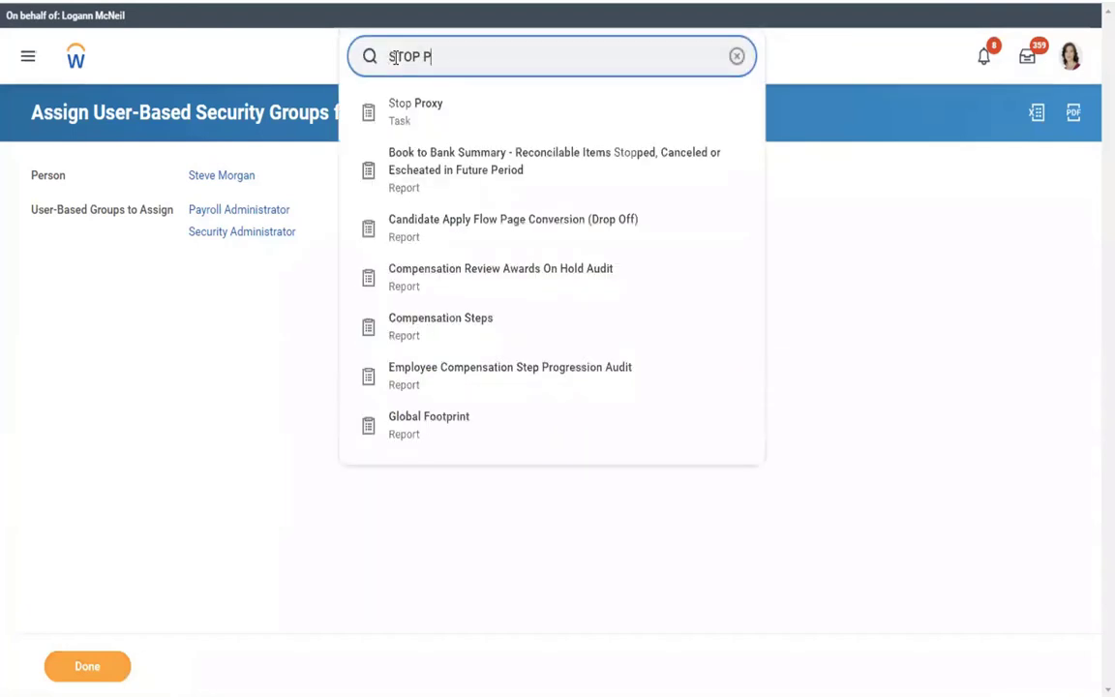
type("ROXY")
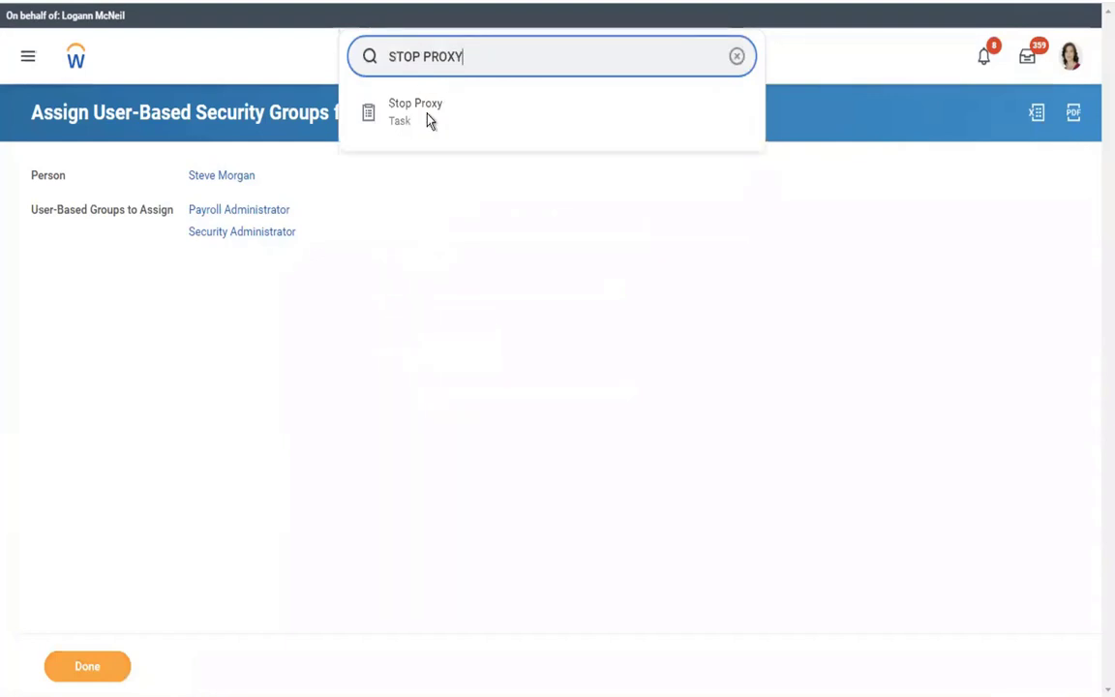
left_click(429, 117)
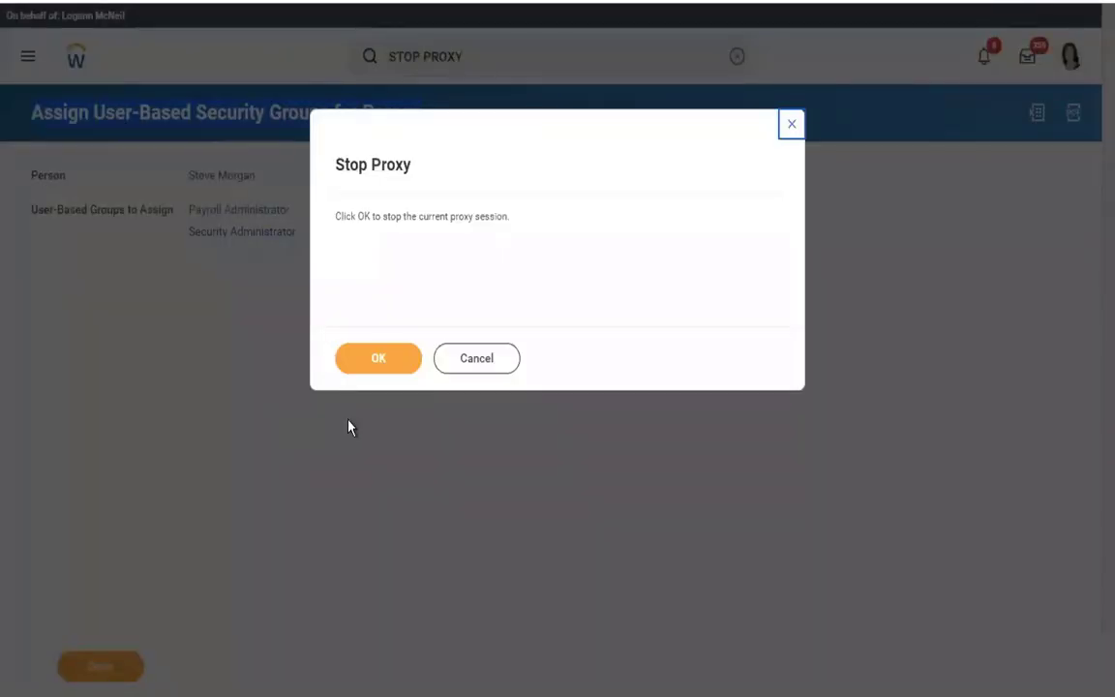
left_click(359, 364)
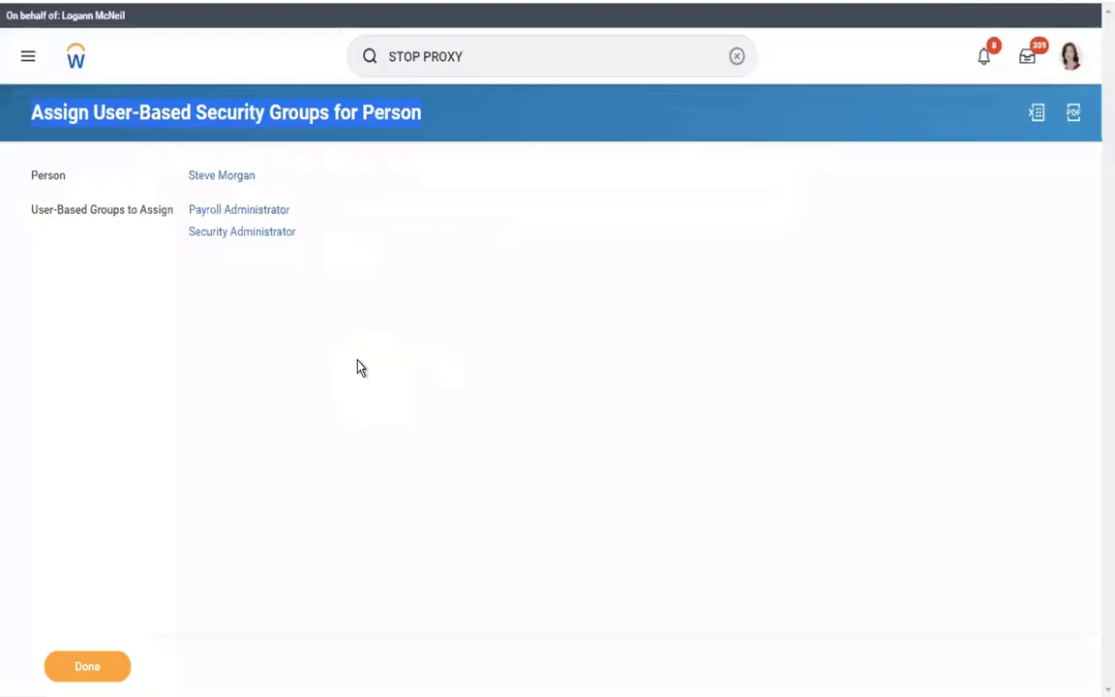
Close the finished task and search for "CREATE PAY GROUP" from the original account.
left_click(80, 664)
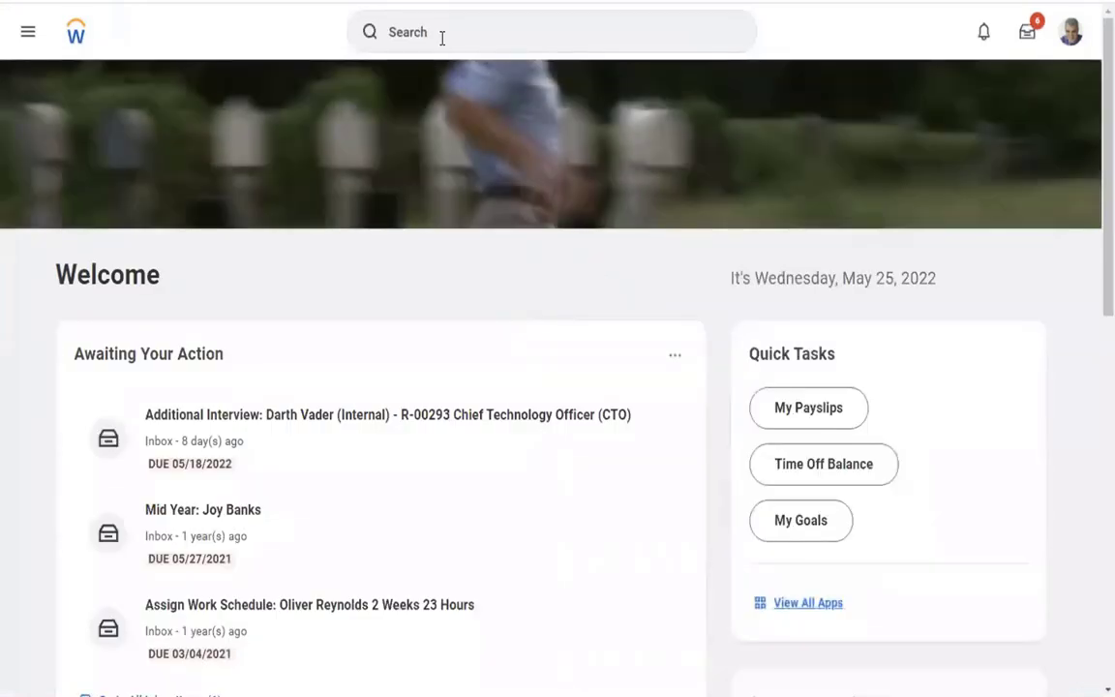
left_click(442, 38)
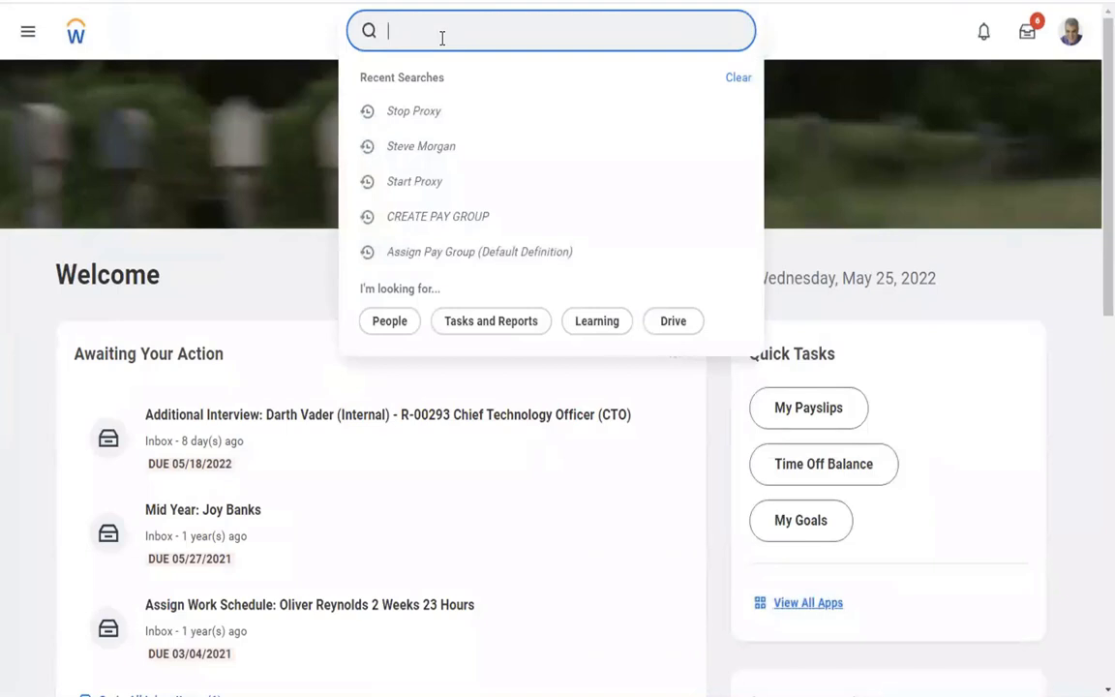
type("CREATE")
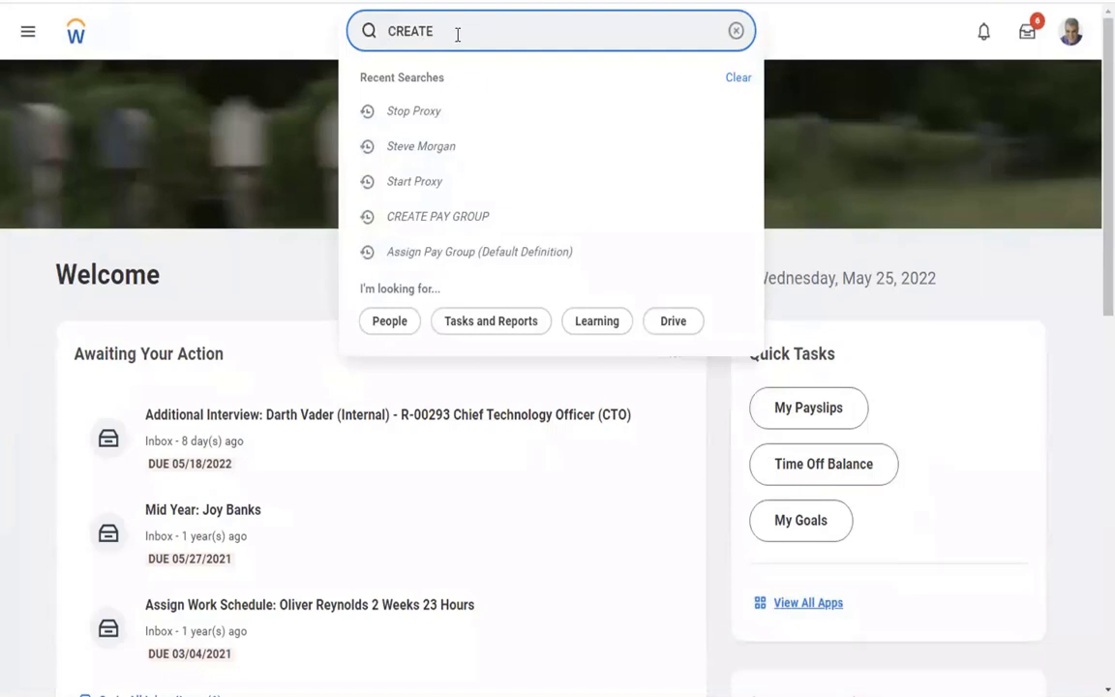
type(" PAY GROUP")
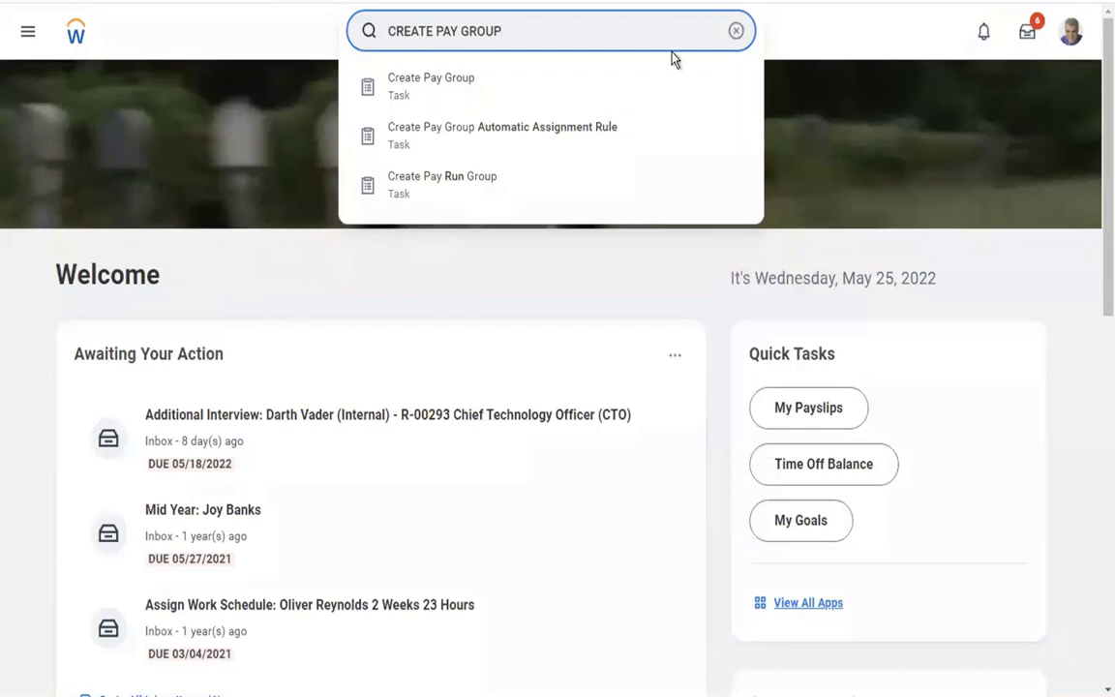
Replace the search with "BP:REQUEST ONE TIME PAY" to look for the one-time payment business process.
left_click(735, 33)
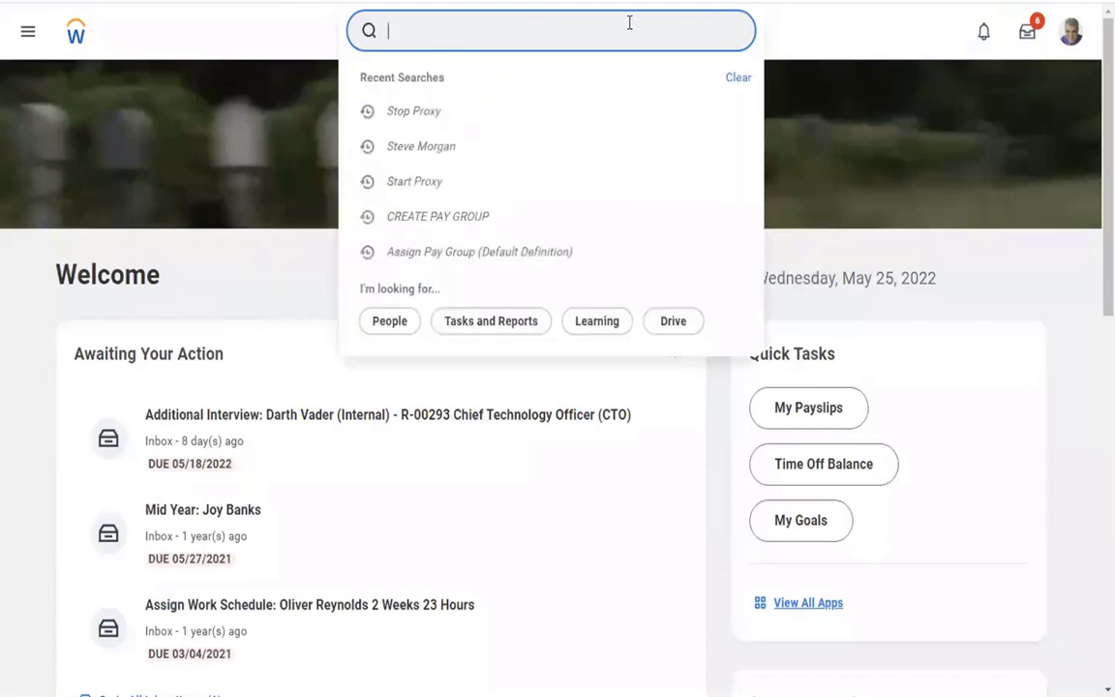
type("BP:REQUEST ")
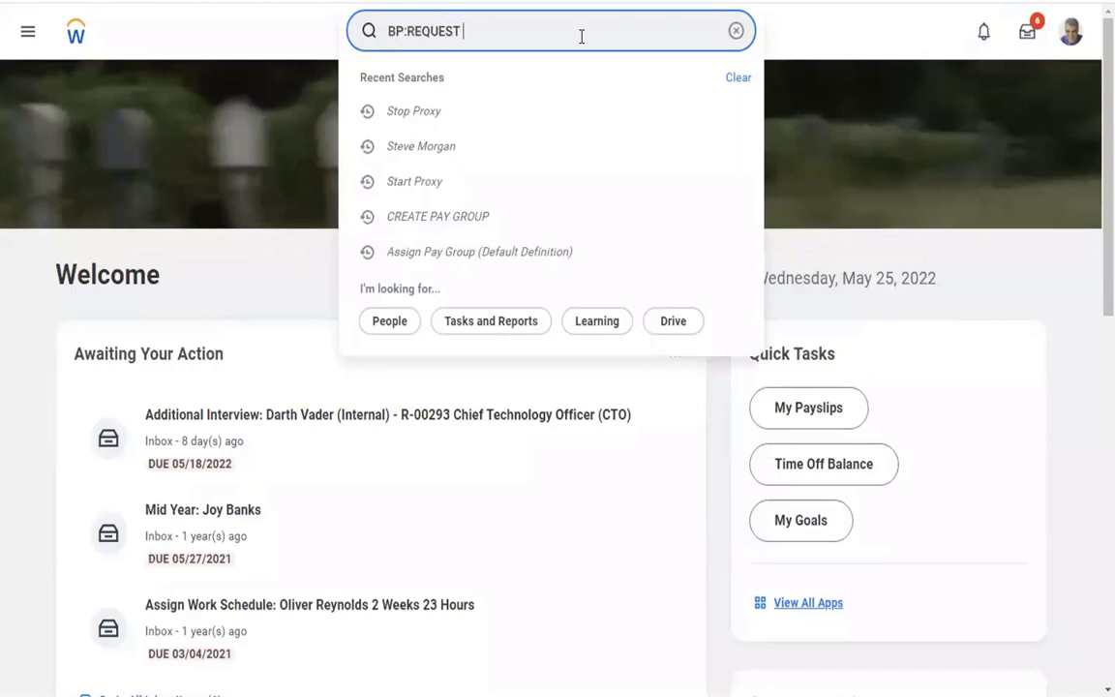
type("ONE TIME PAY")
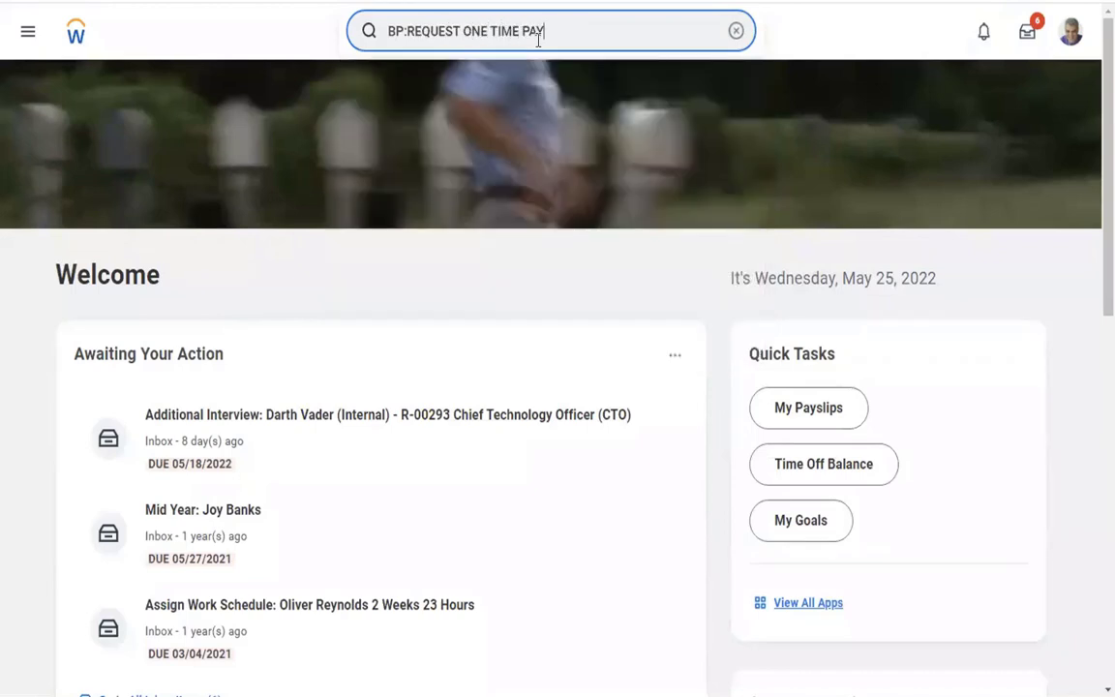
Search for "START PROXY" and open the Start Proxy task.
left_click(736, 31)
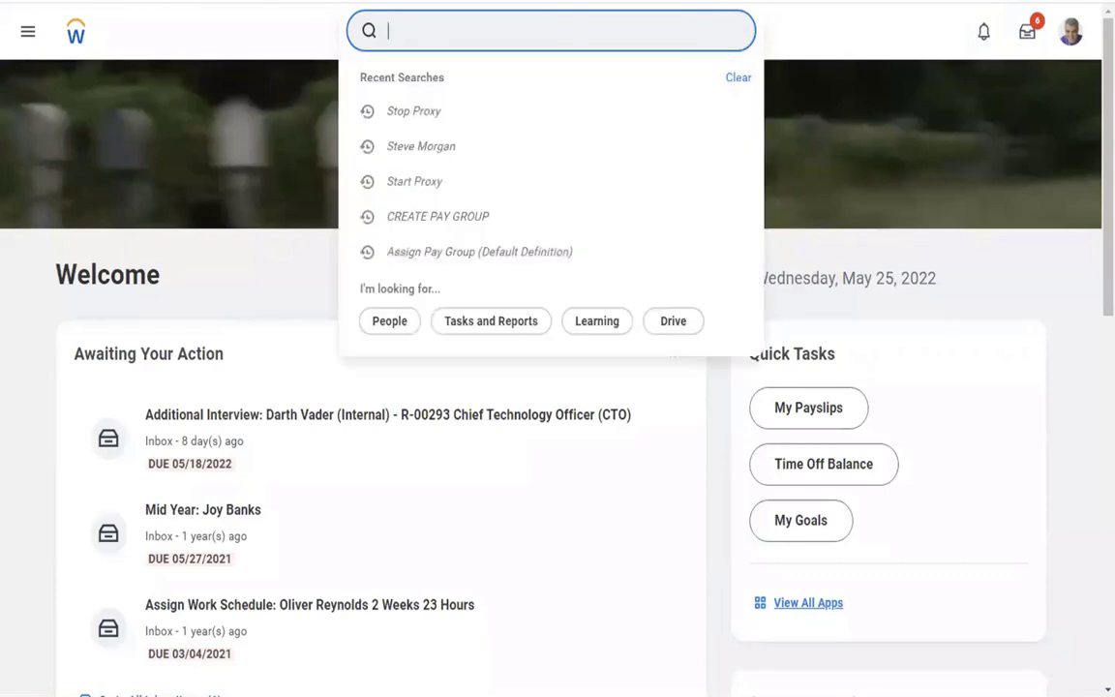
type("START PROXY")
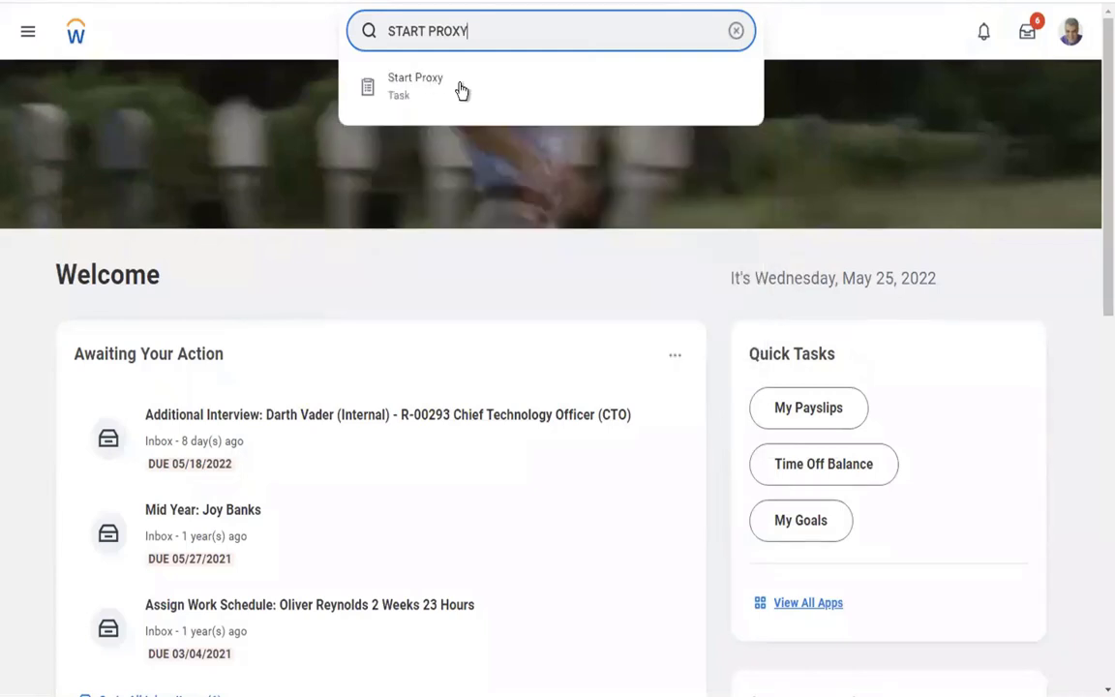
left_click(462, 88)
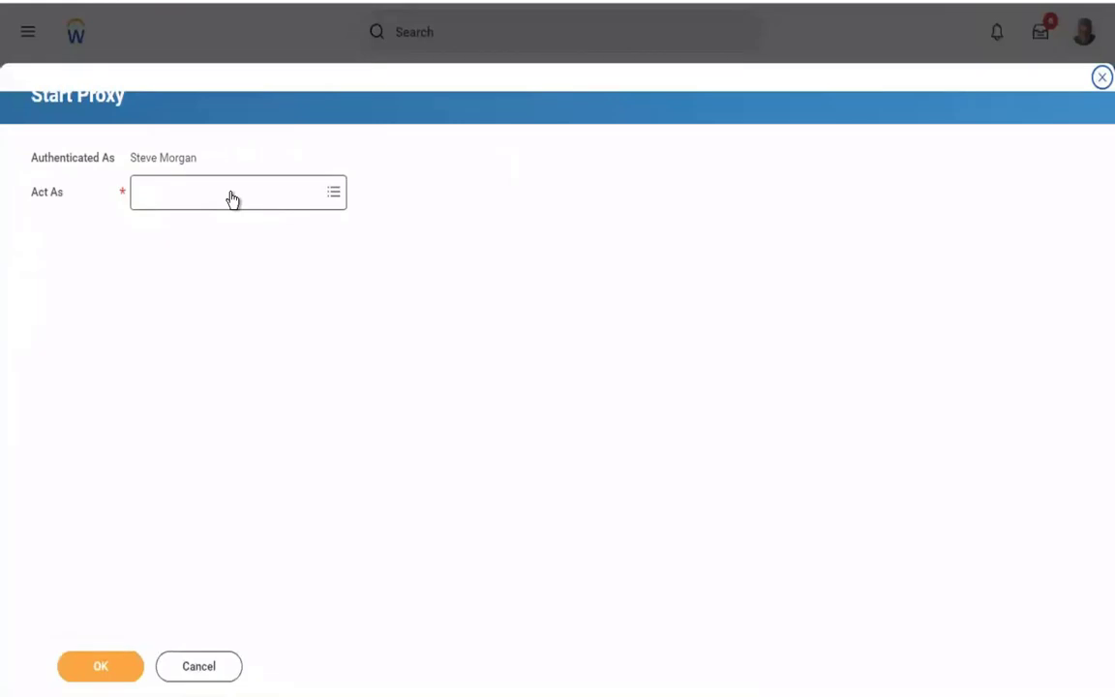
left_click(183, 192)
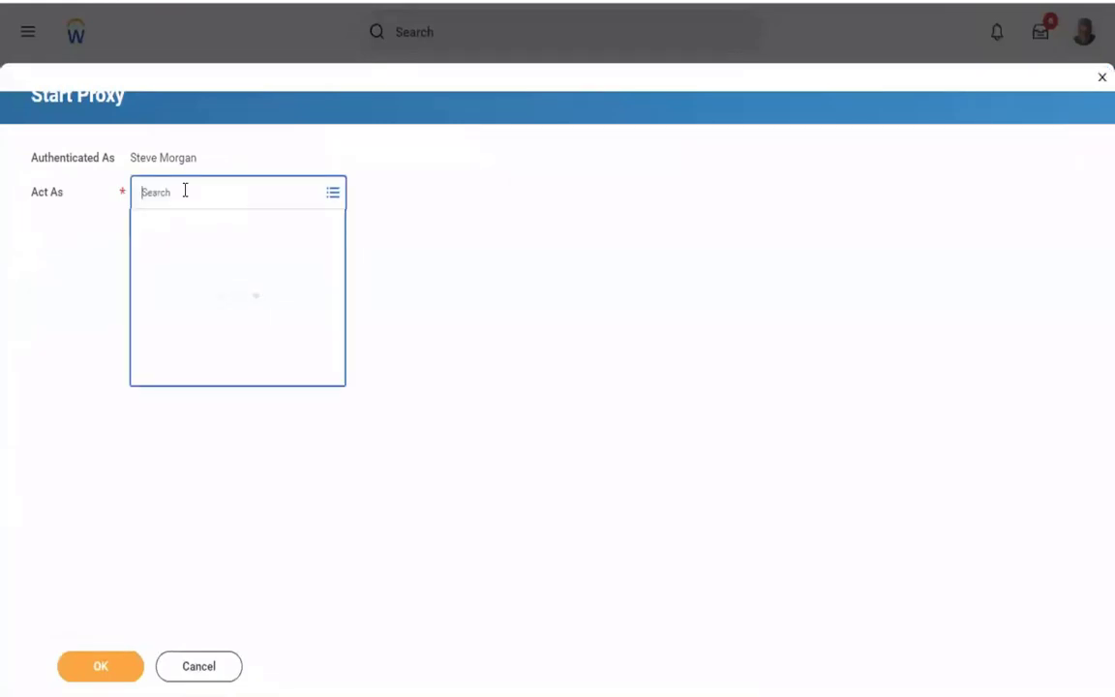
type("LOGANLOGAN MO")
key("Return")
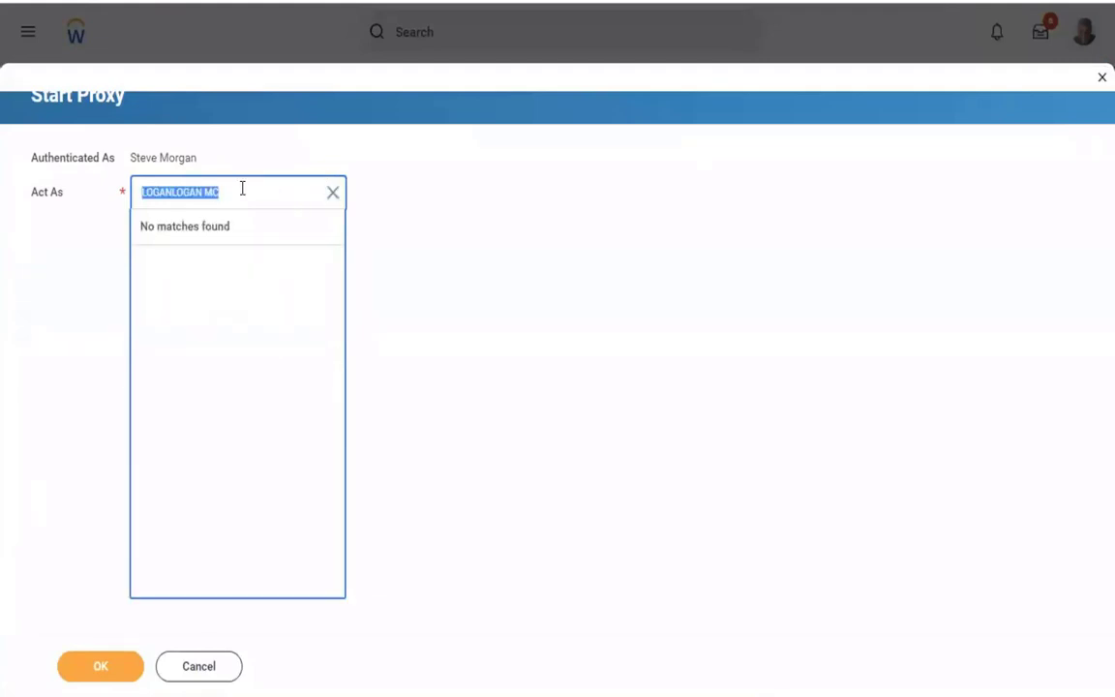
left_click(242, 189)
key("BackSpace")
type("LOGAN")
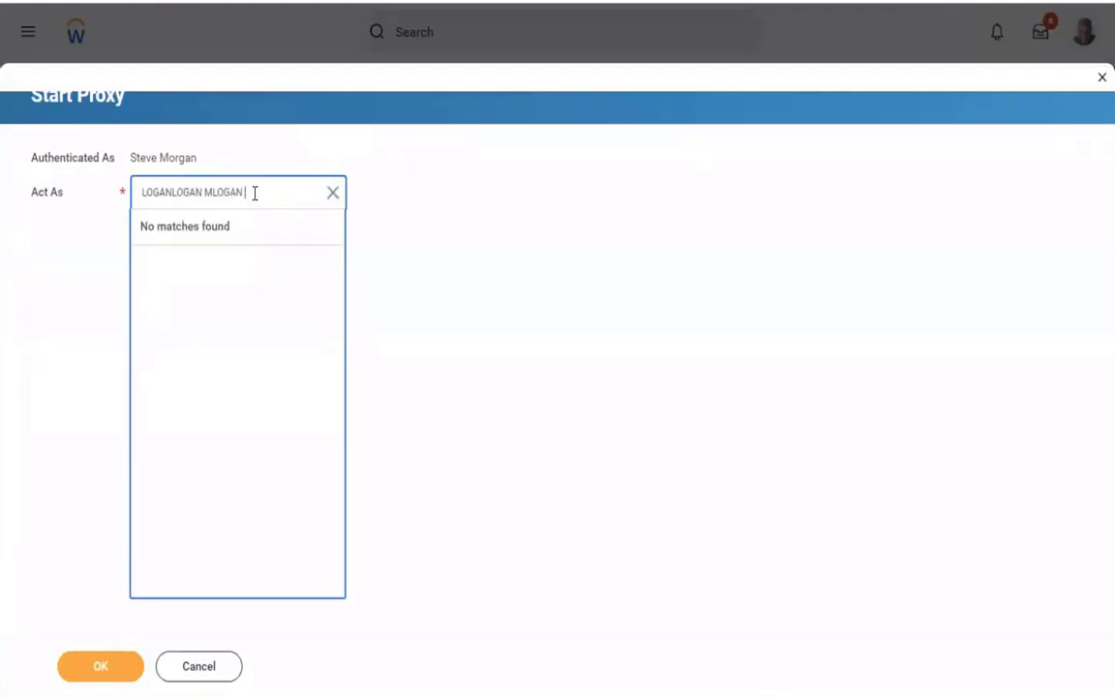
Find the worker to act as by name in Start Proxy and confirm starting the proxy session.
left_click(229, 194)
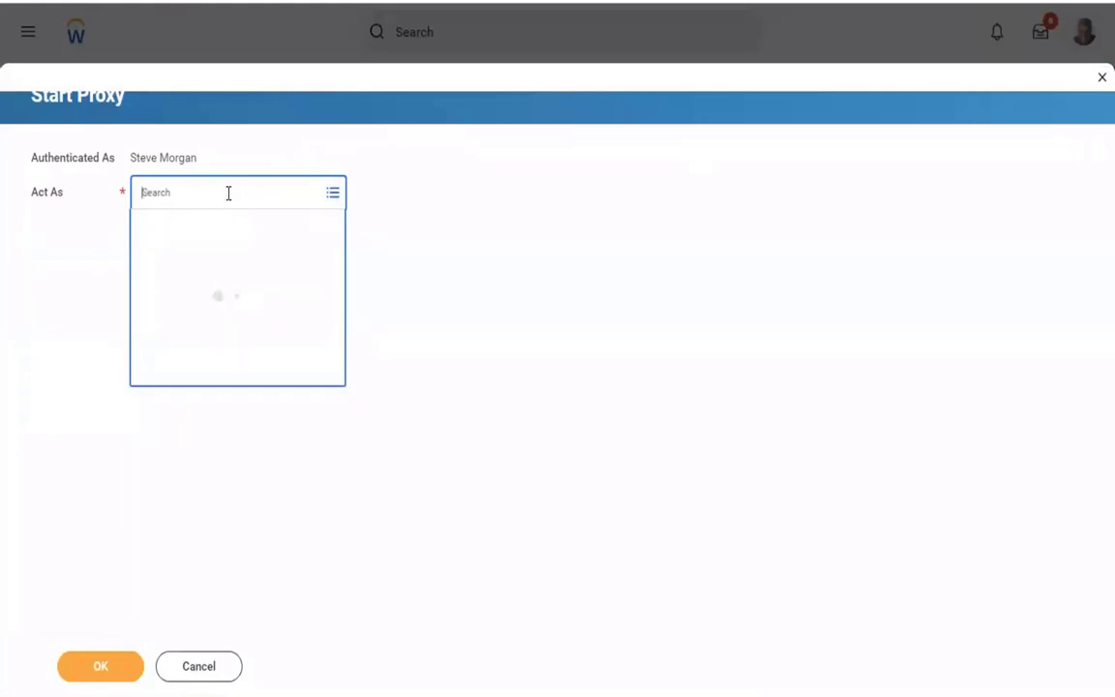
type("LOGA")
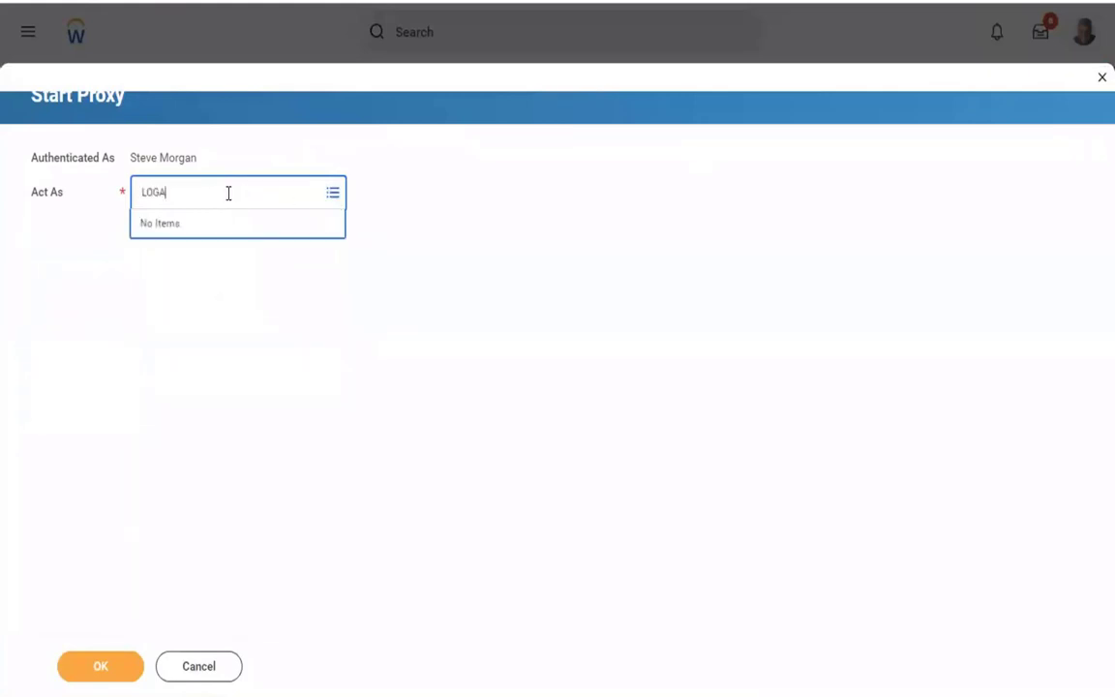
type("N MC")
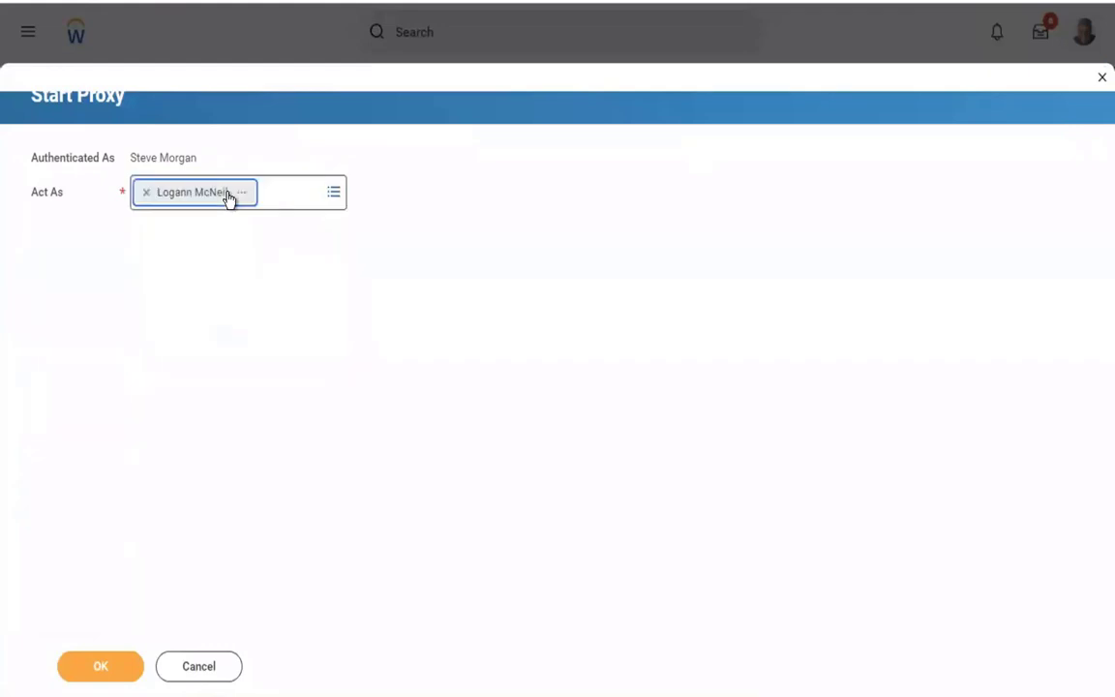
left_click(105, 669)
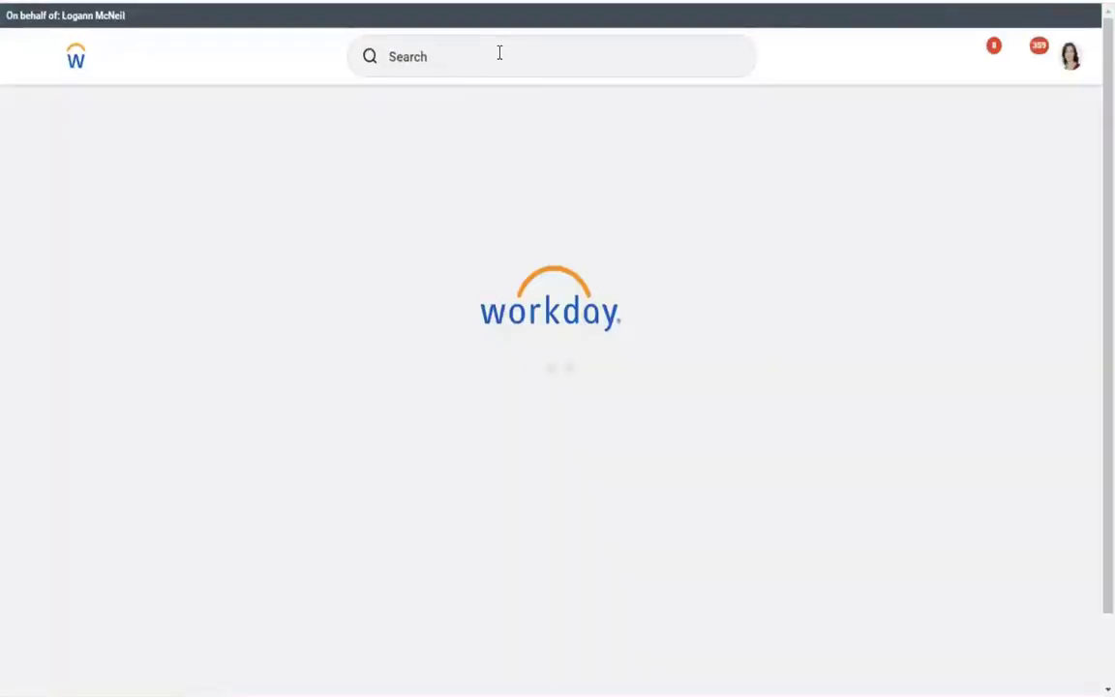
Search for "BP:REQUEST ONE TIME PAY" and open the Request One-Time Payment (Default Definition) business process definition.
left_click(411, 57)
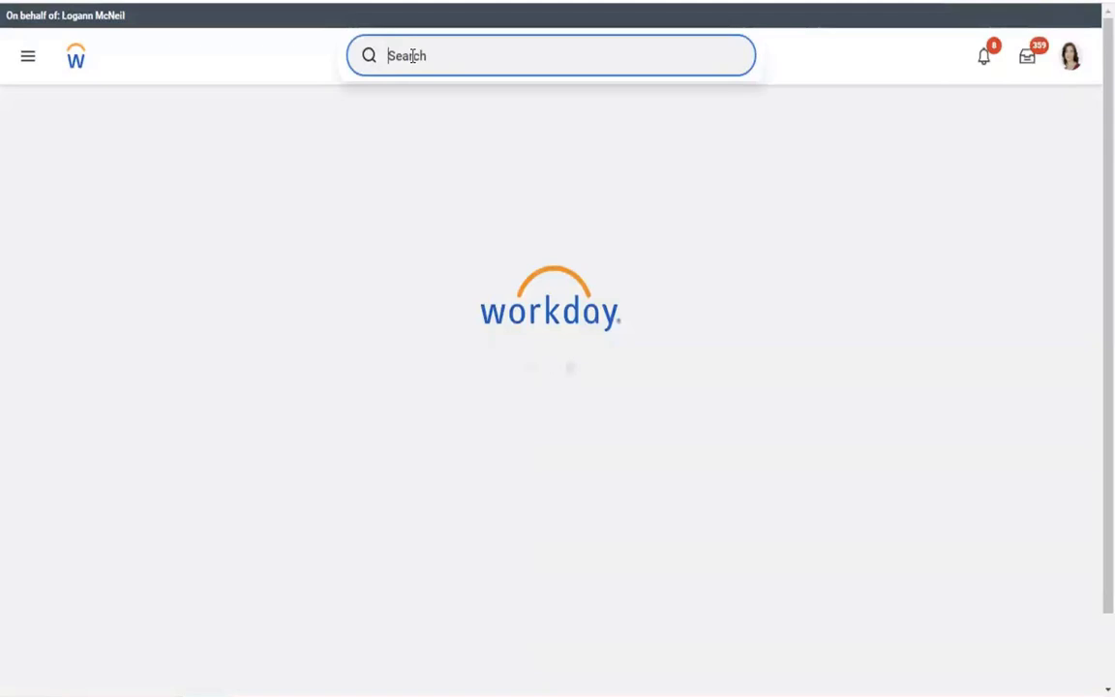
type("BP:")
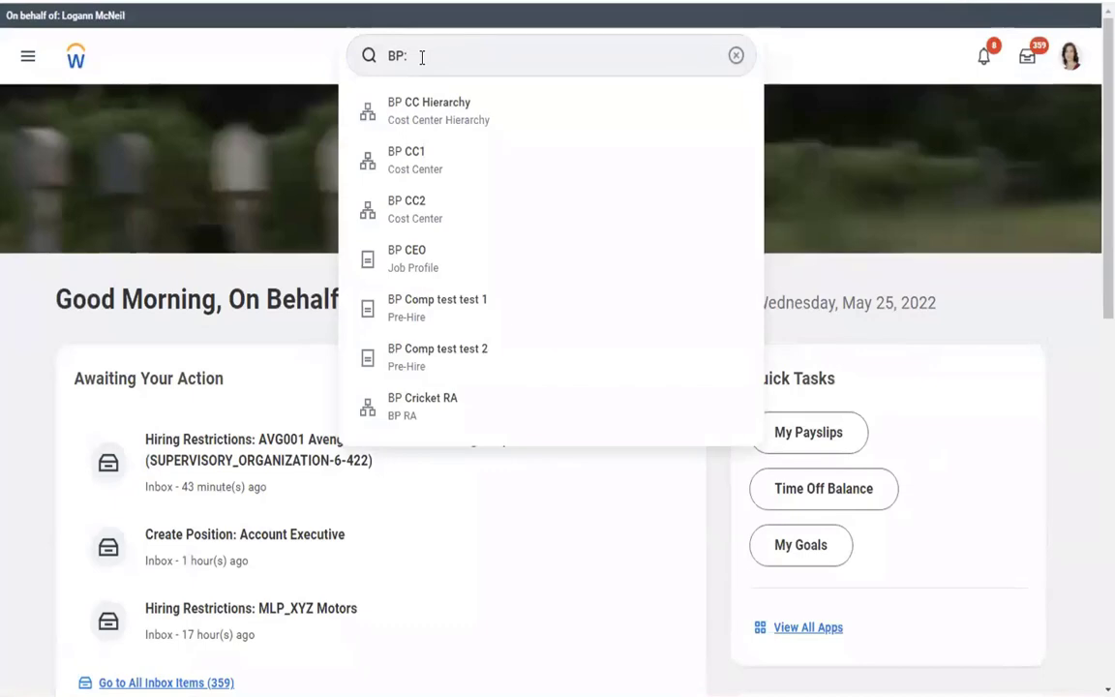
scroll(421, 64, "down", 10)
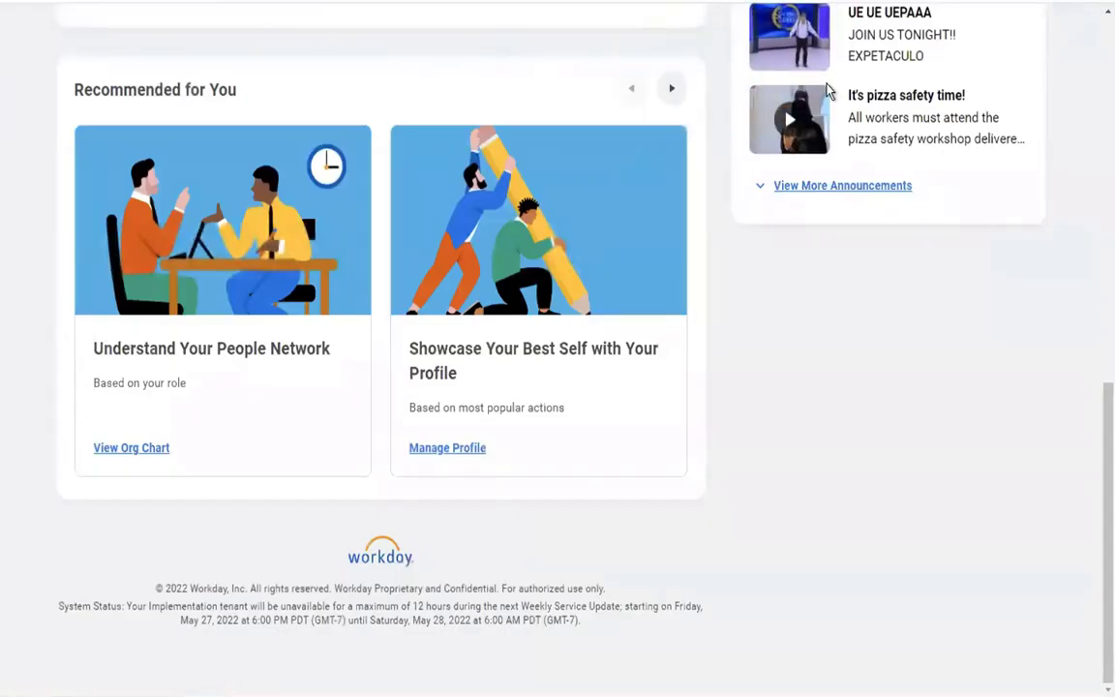
scroll(1094, 320, "up", 1)
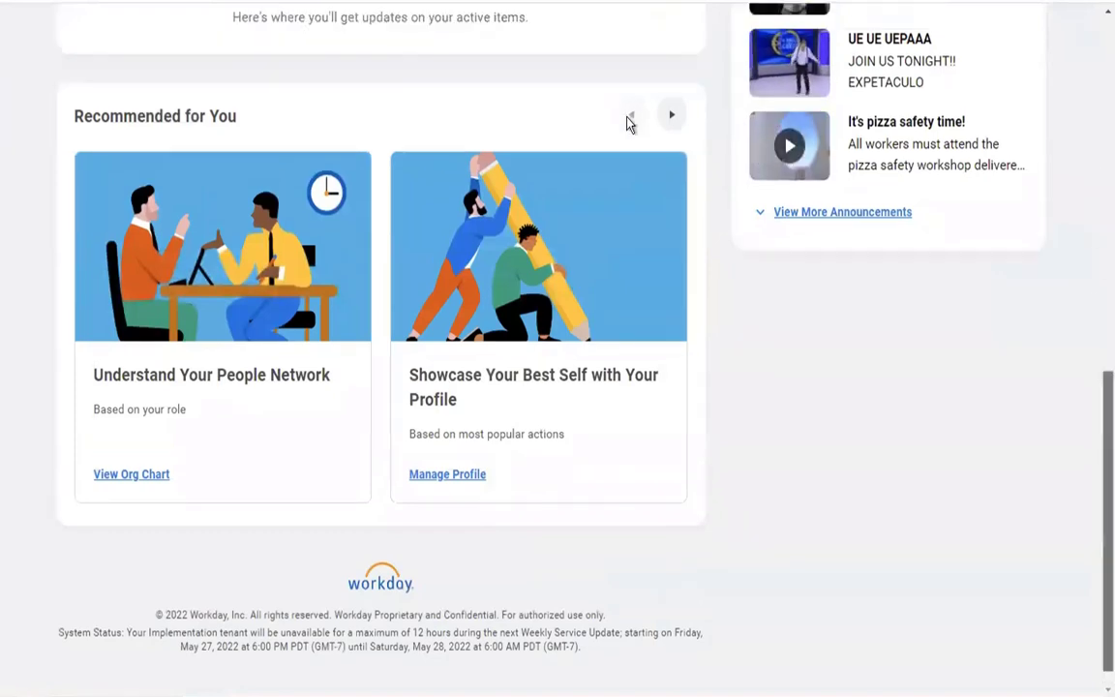
scroll(567, 111, "up", 7)
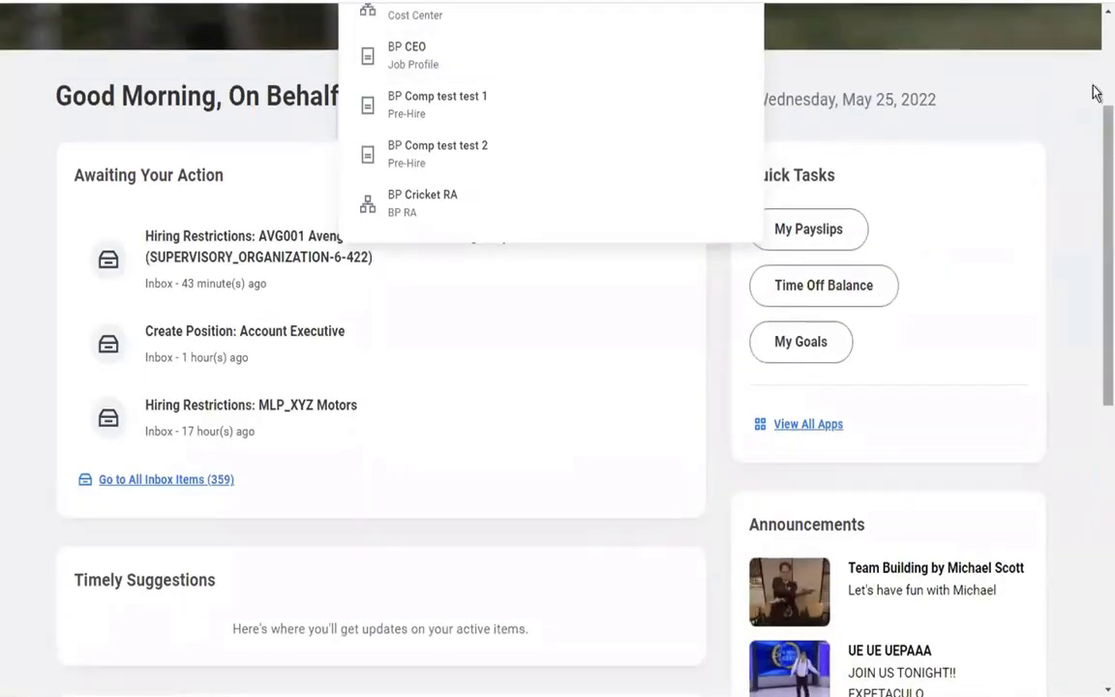
scroll(1074, 126, "up", 2)
left_click(436, 55)
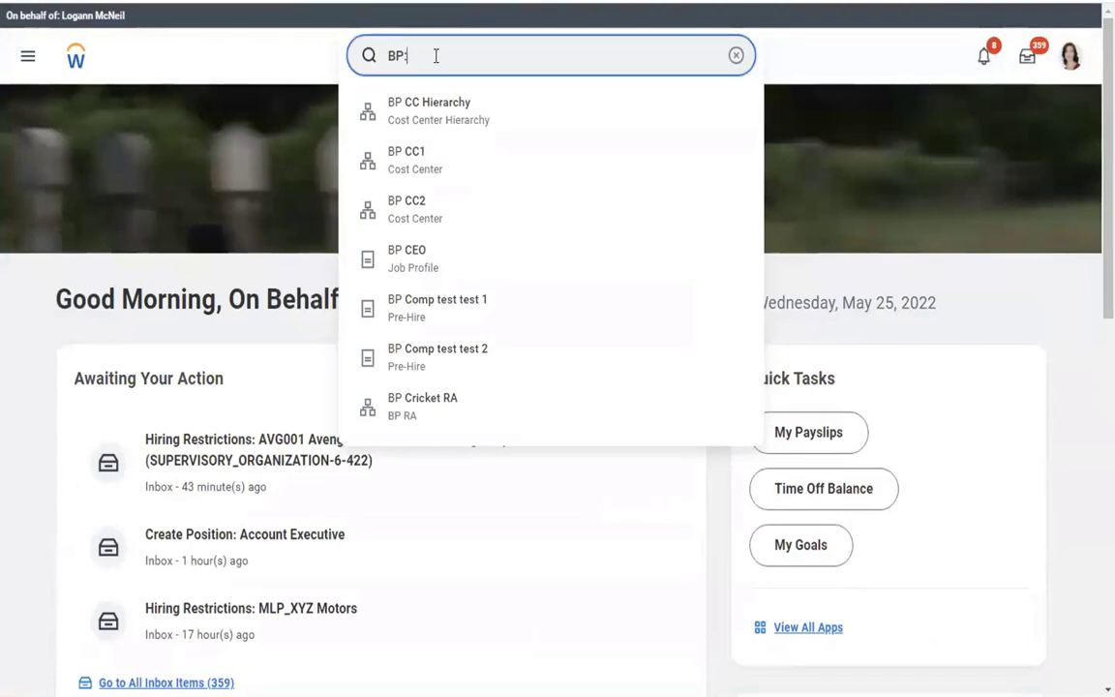
type("REQUES")
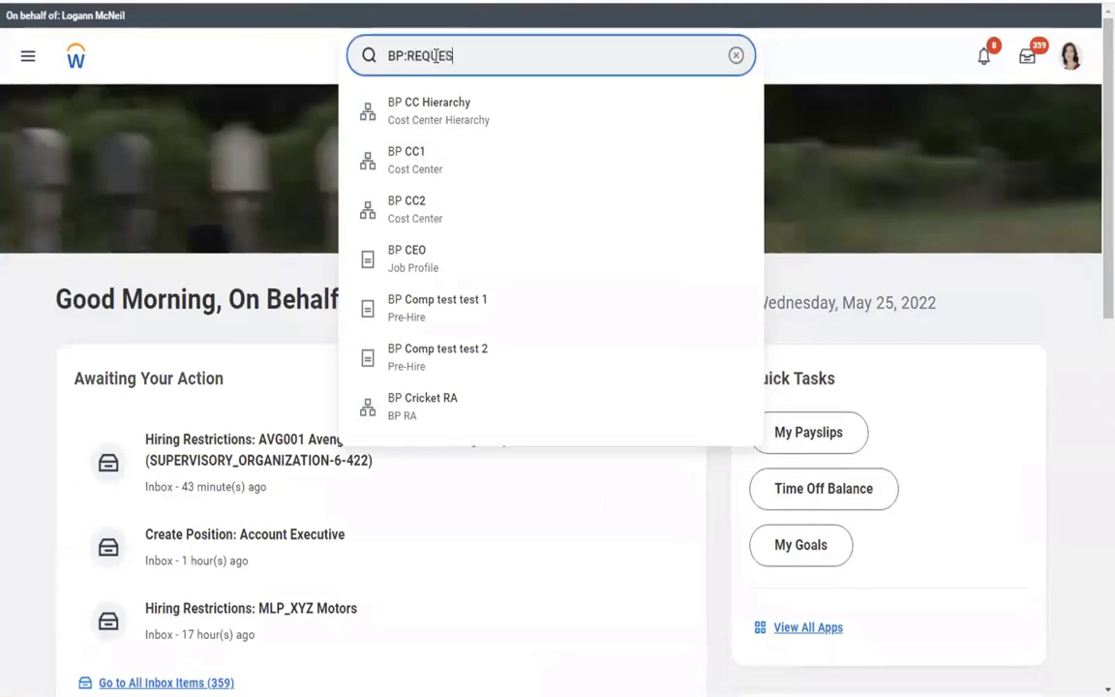
type("T ONE TIME PAY")
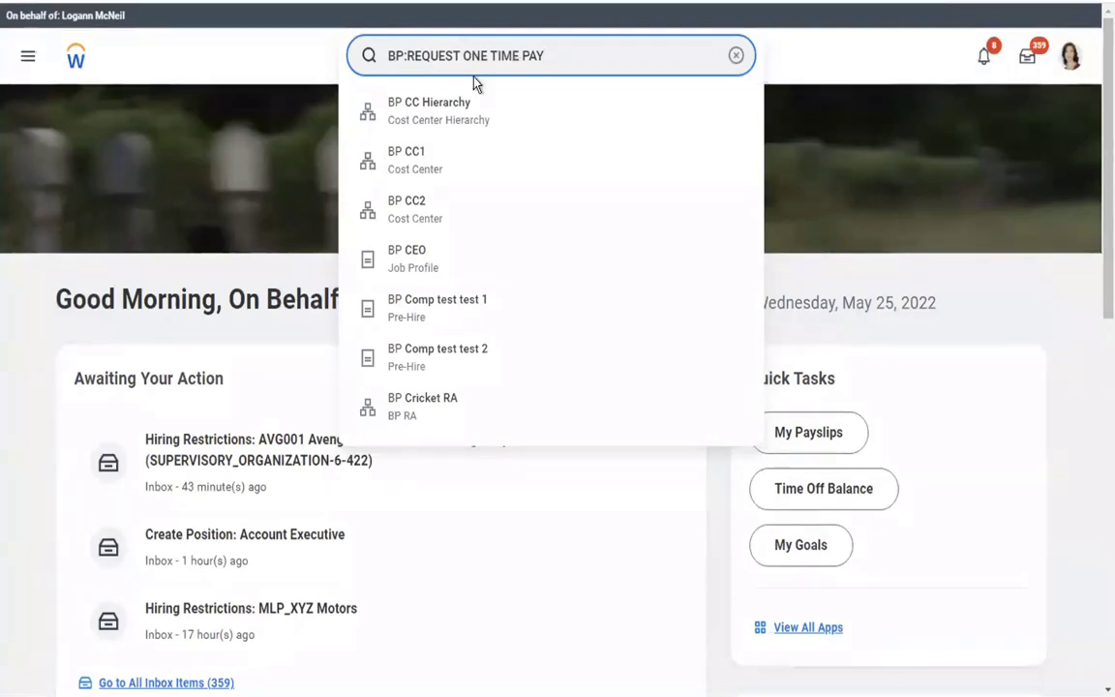
left_click(476, 122)
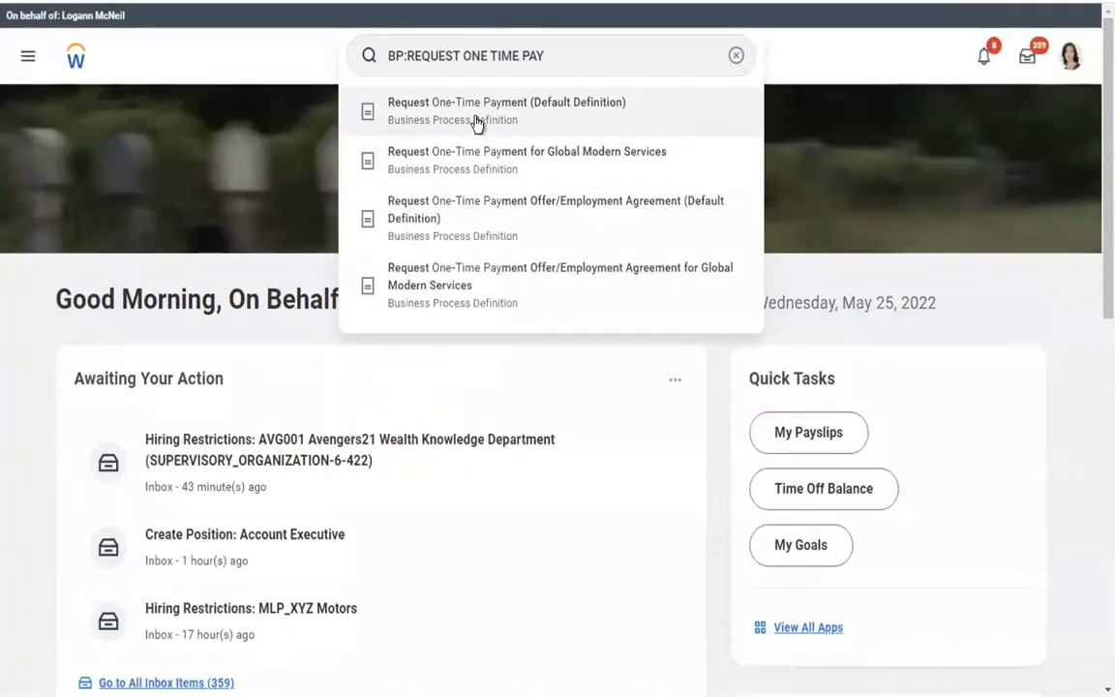
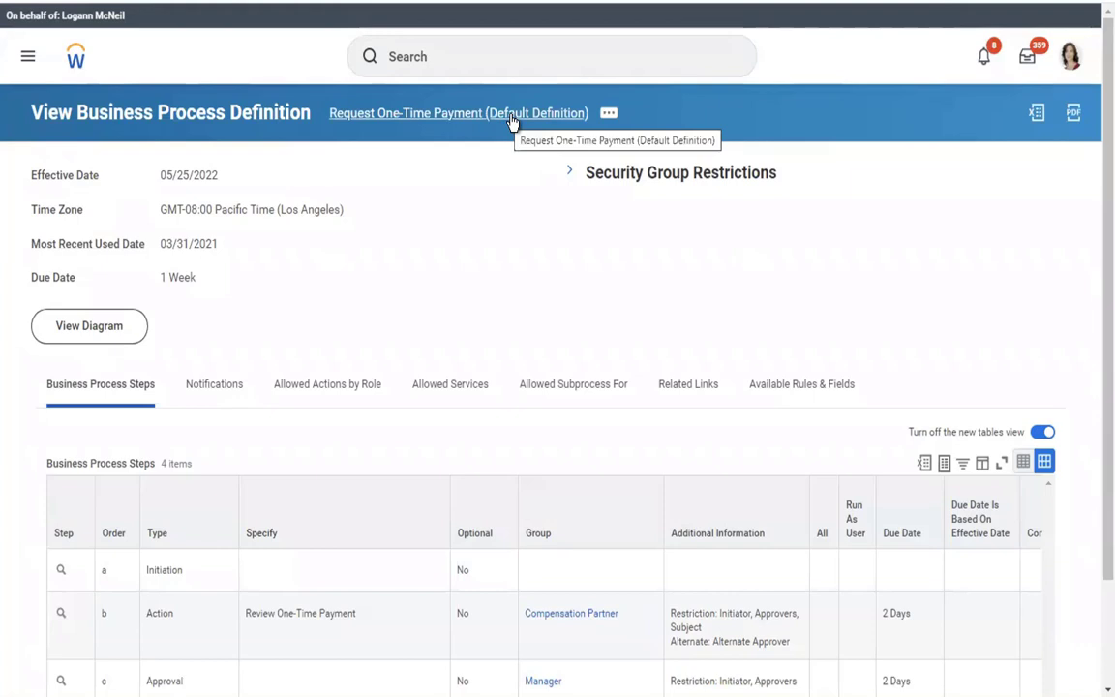
Search for "BP:REQUEST ONE TIME" to list the one-time payment business process definitions.
left_click(428, 55)
type("BP:")
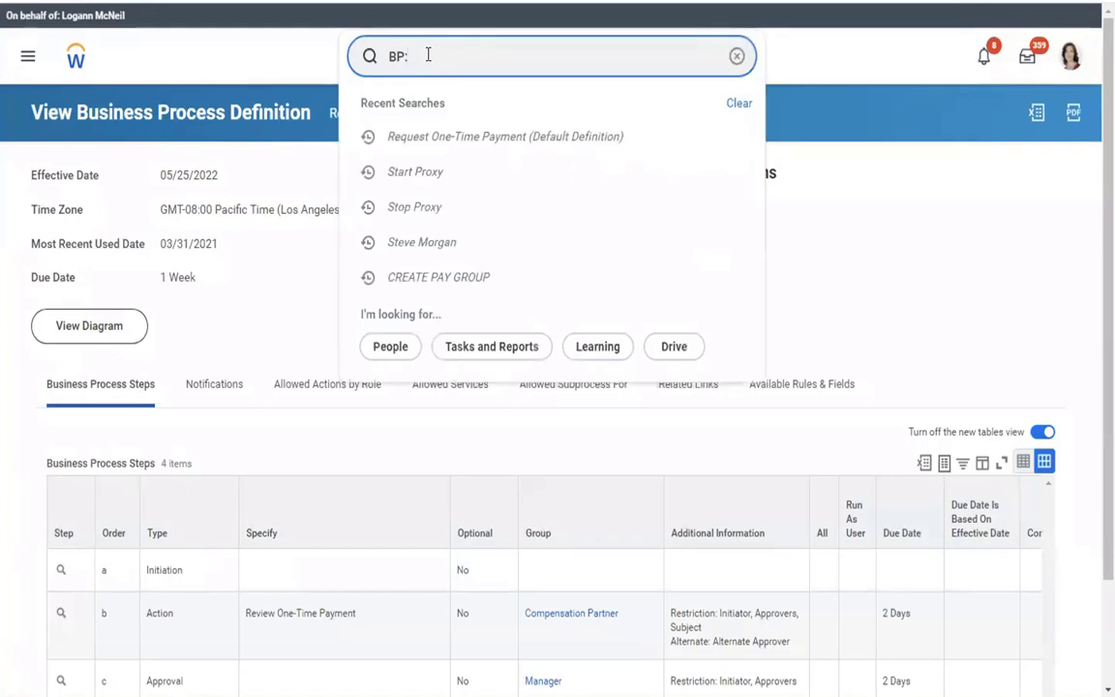
type("REQUEST ")
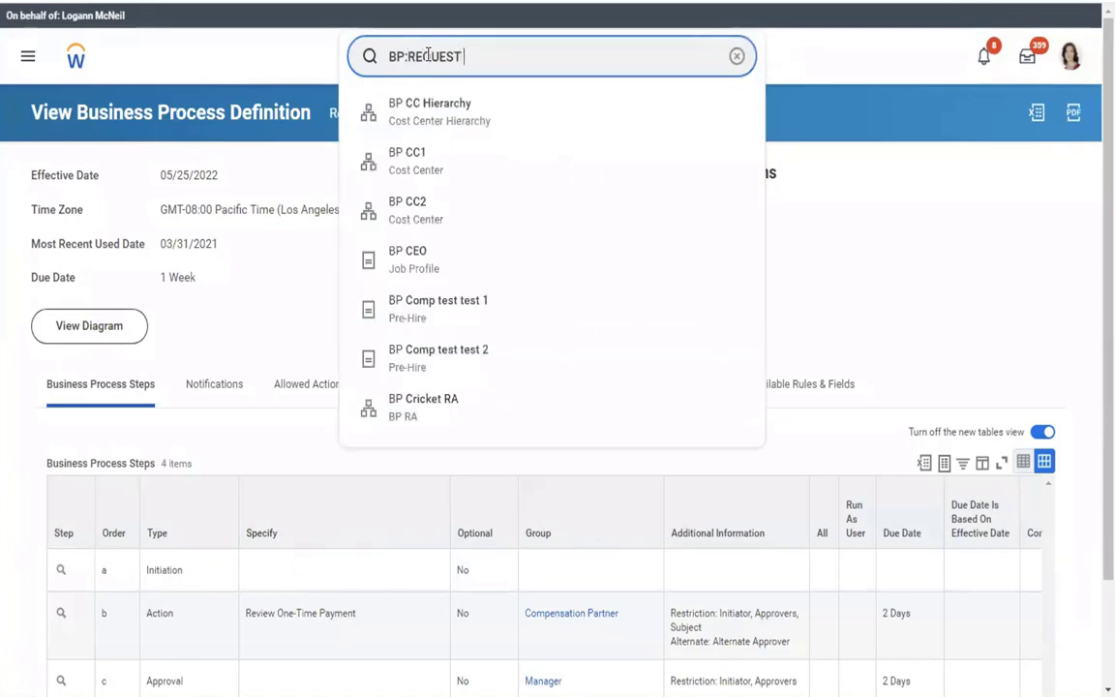
type("ONE TIME")
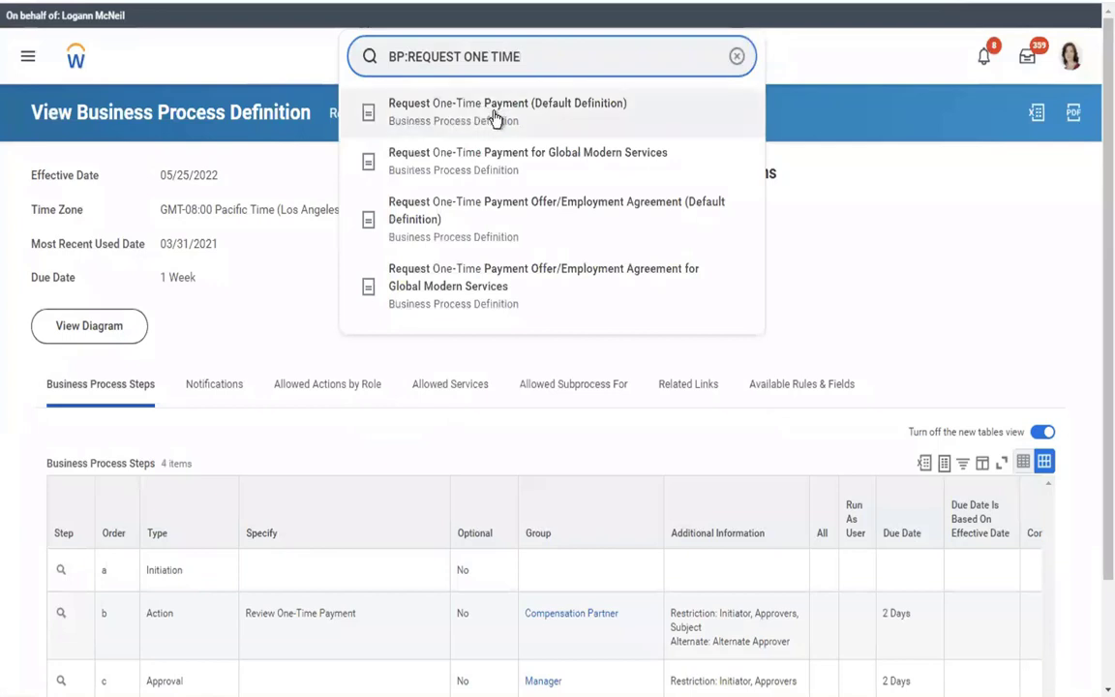
key("Return")
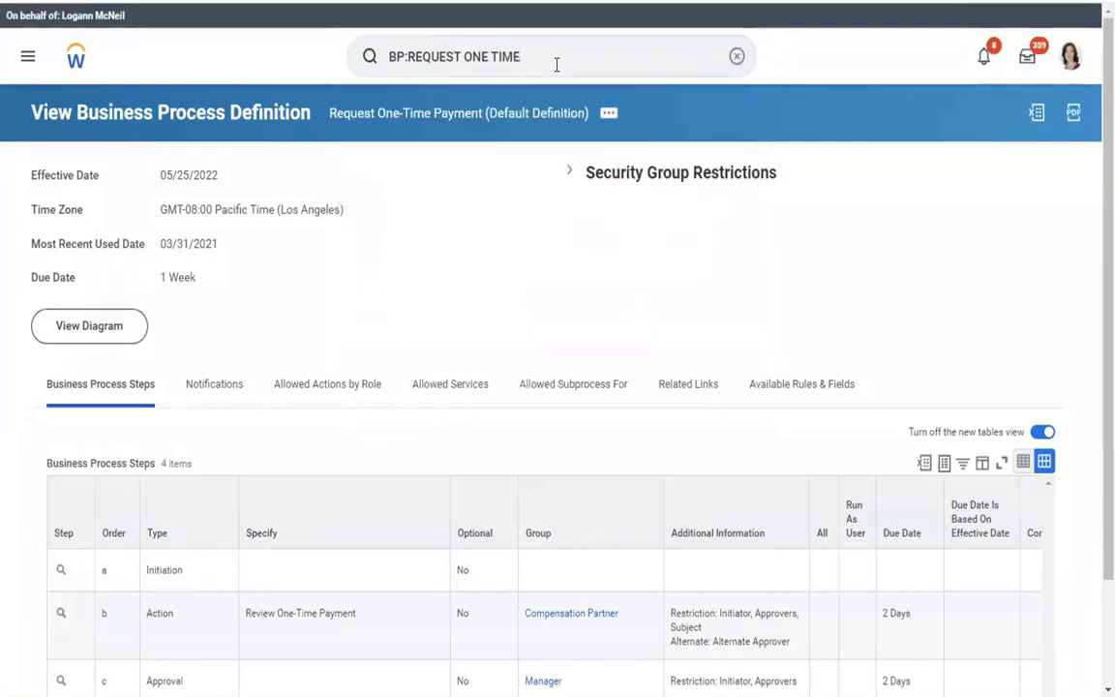